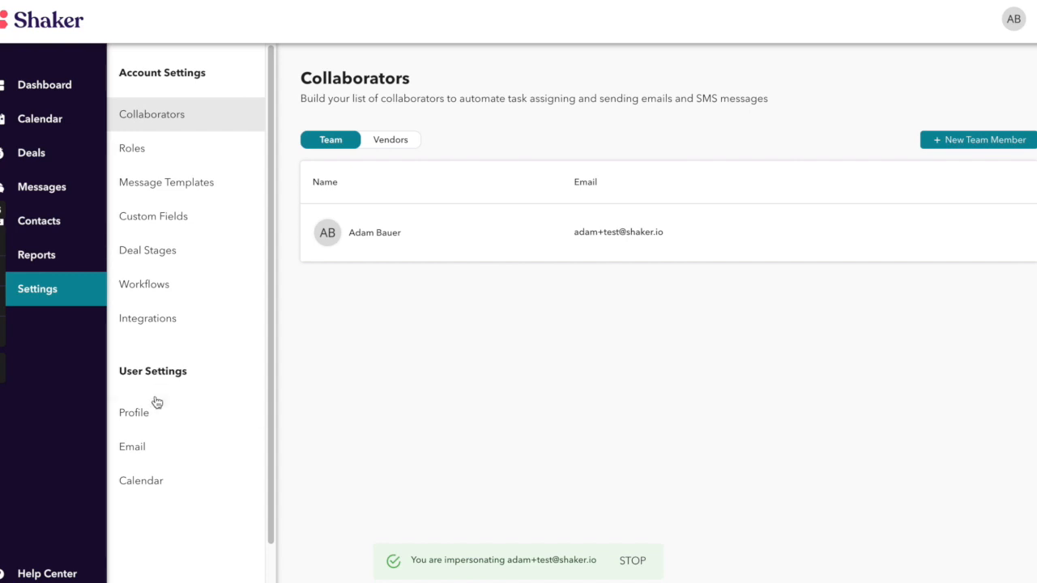
# Review the user's profile settings and the linked email account and email notification settings.
pyautogui.click(153, 411)
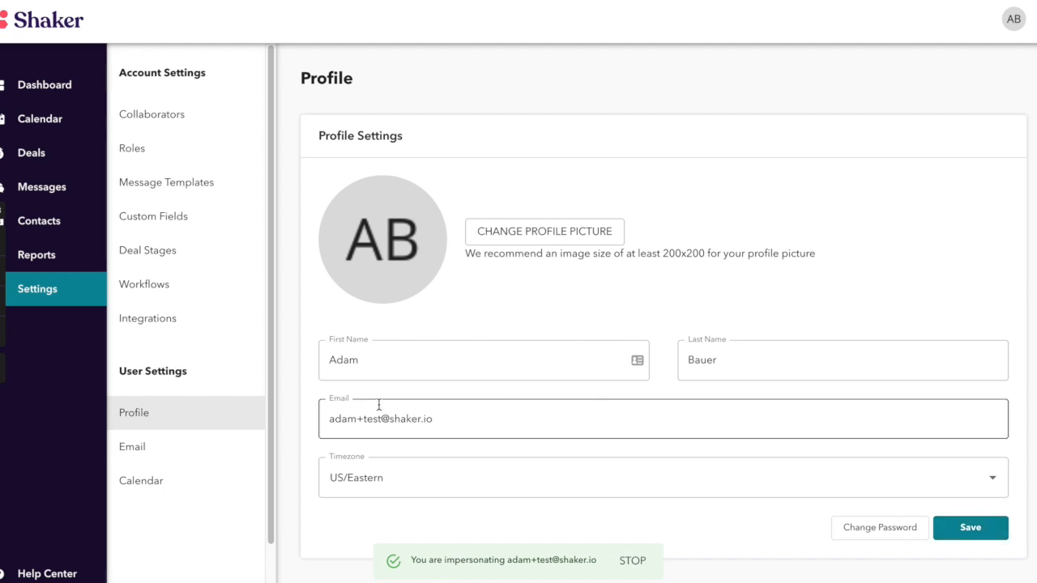
pyautogui.click(176, 456)
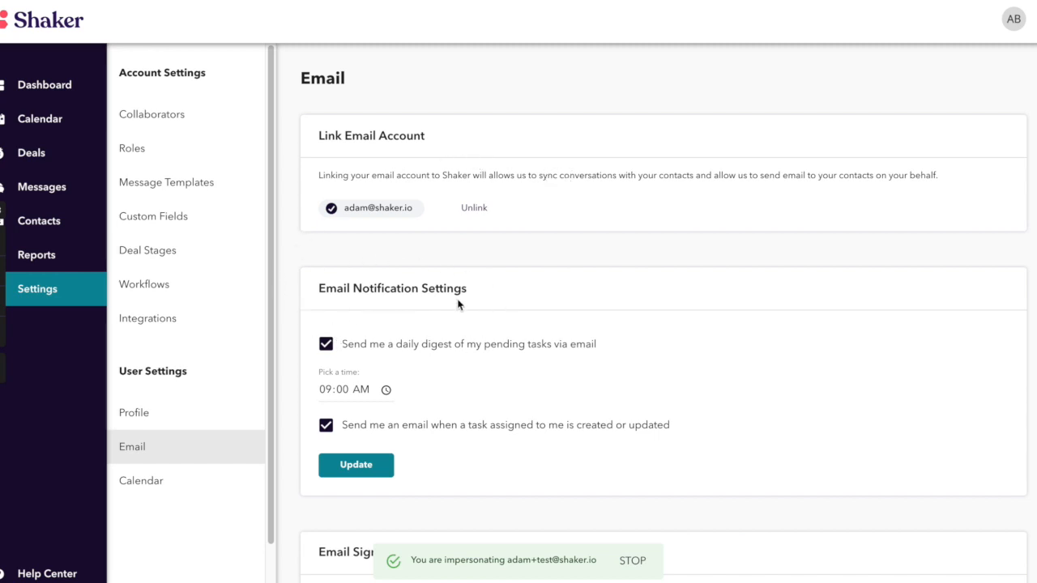
pyautogui.scroll(-1, 509, 298)
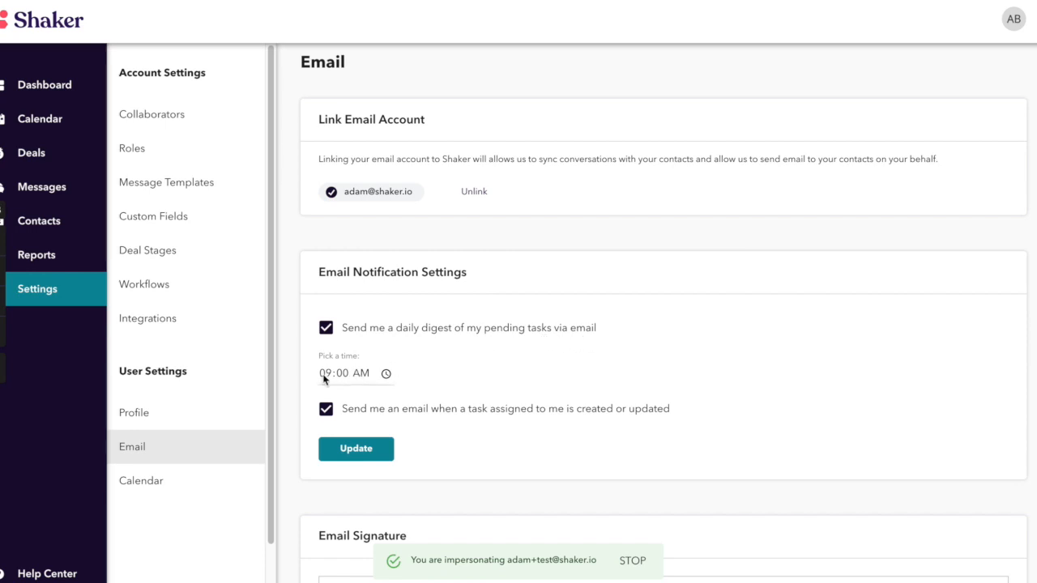
pyautogui.scroll(-1, 470, 303)
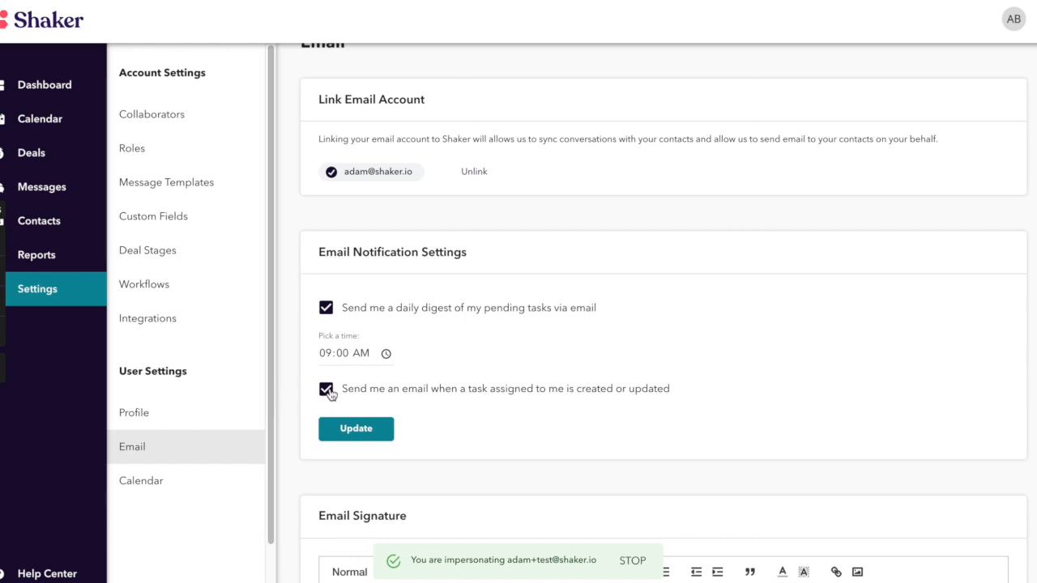
pyautogui.scroll(-1, 327, 393)
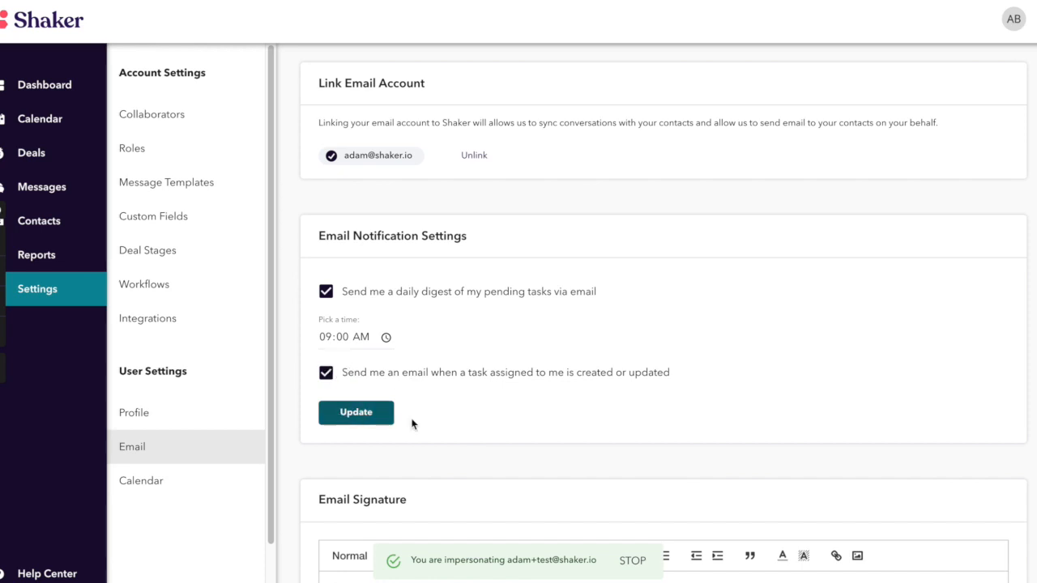
# Examine the email signature editor and its available text styles.
pyautogui.scroll(-2, 567, 373)
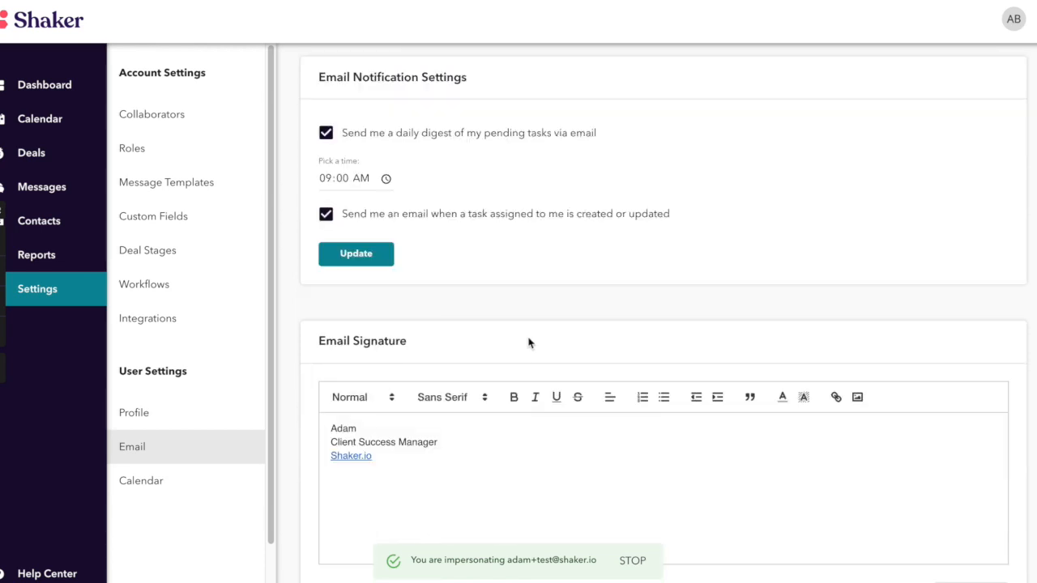
pyautogui.scroll(-1, 530, 342)
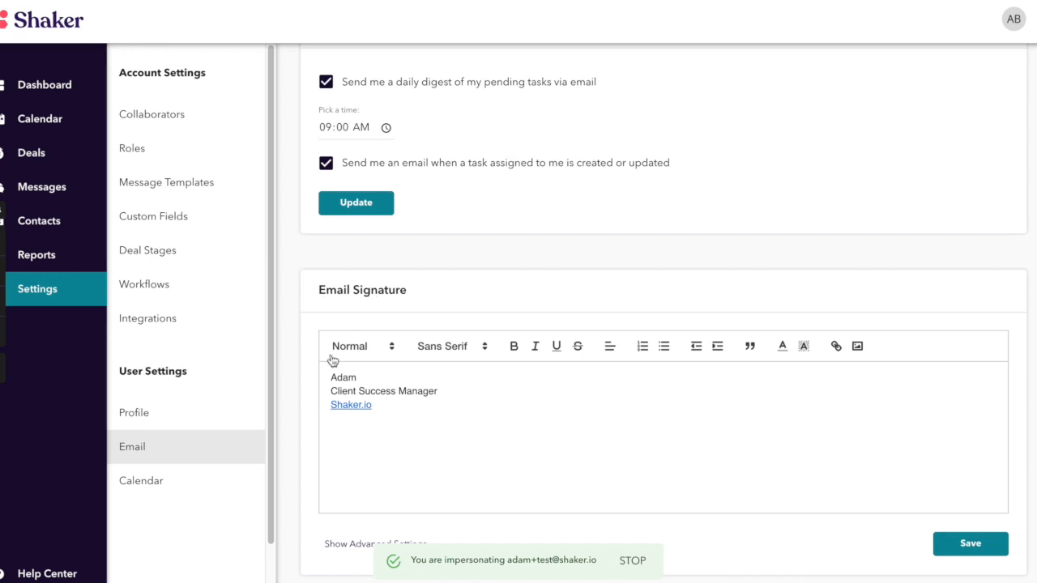
pyautogui.scroll(-1, 465, 398)
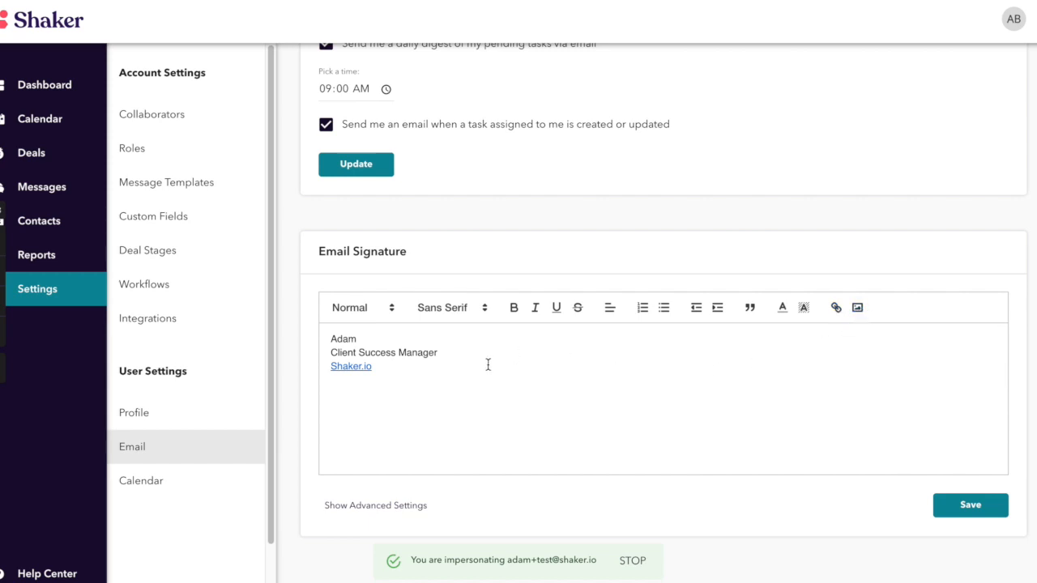
pyautogui.click(390, 312)
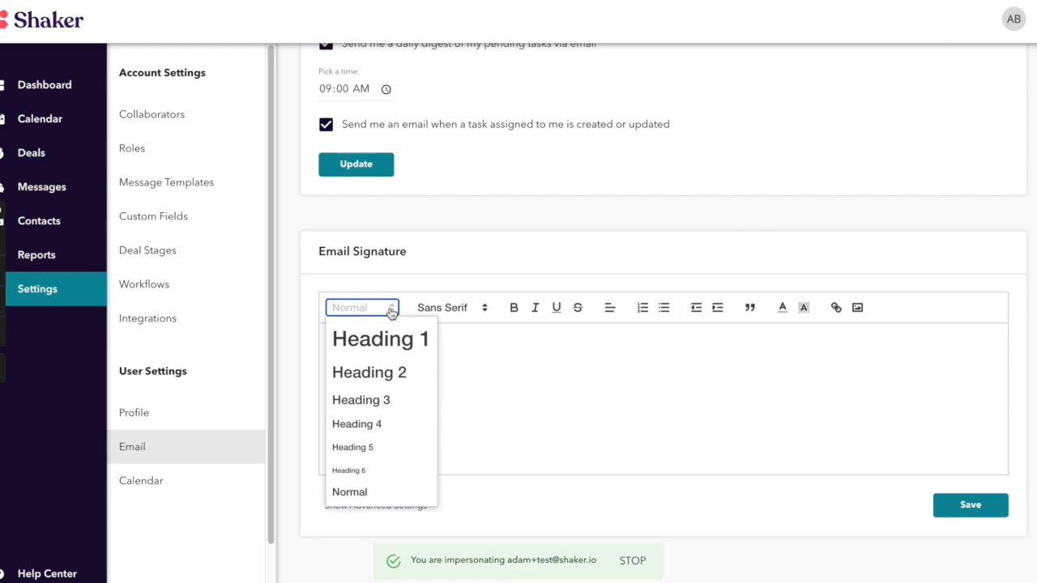
pyautogui.click(390, 313)
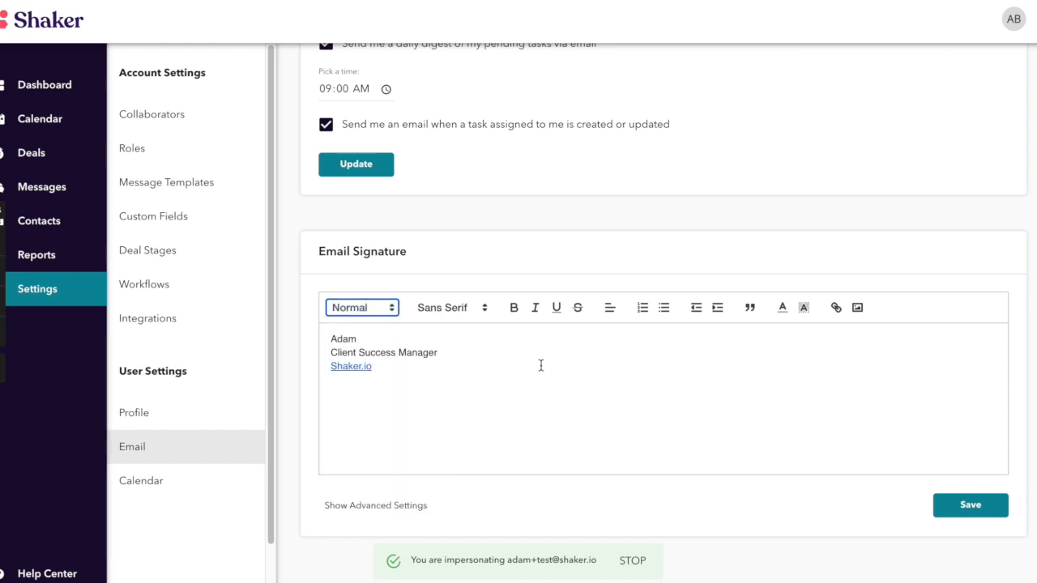
# Show the advanced signature settings with the HTML header and footer, and save the email signature.
pyautogui.click(361, 513)
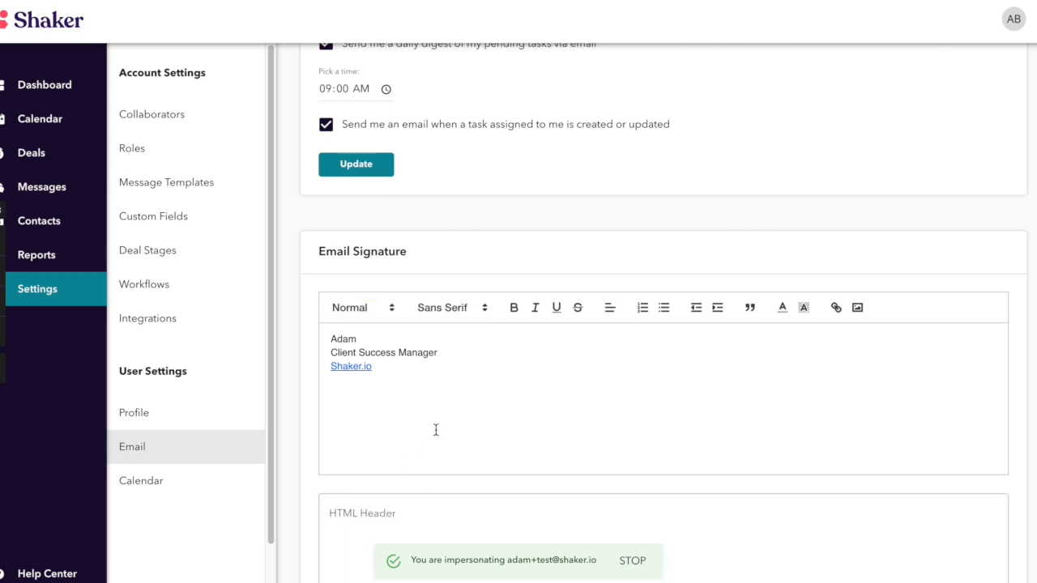
pyautogui.scroll(-3, 437, 430)
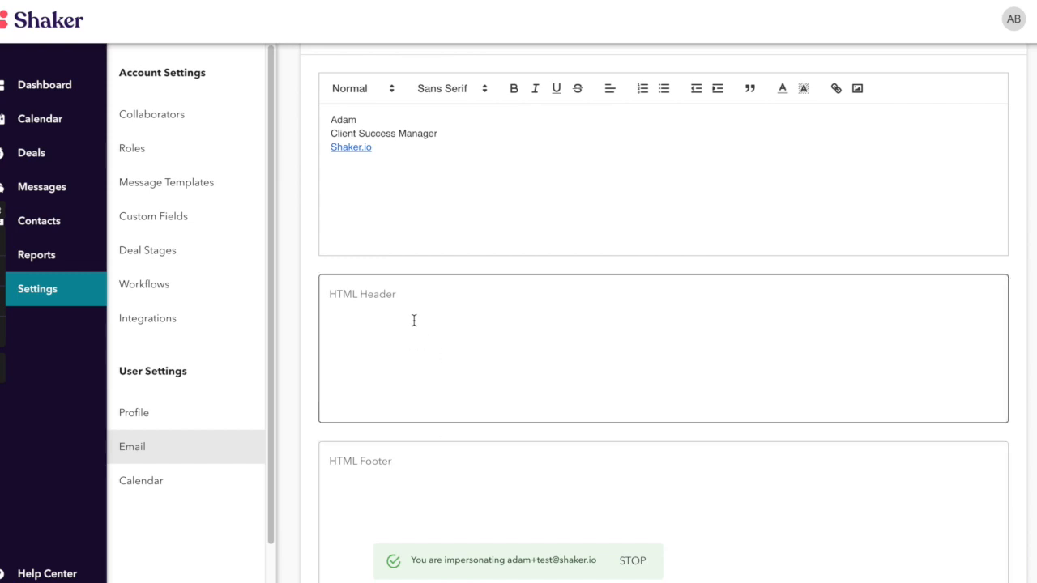
pyautogui.scroll(1, 412, 320)
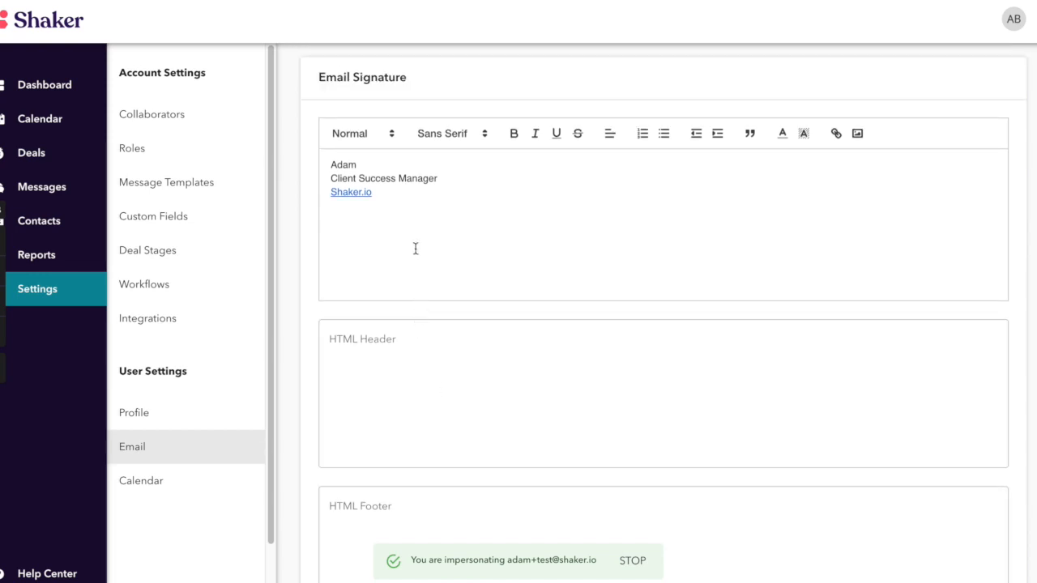
pyautogui.scroll(-3, 418, 233)
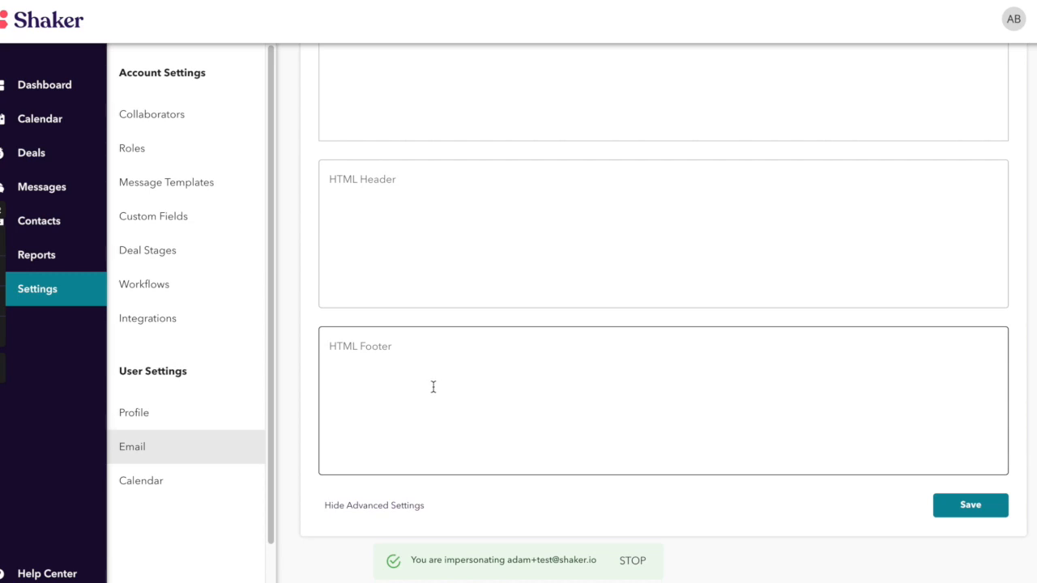
pyautogui.scroll(4, 448, 397)
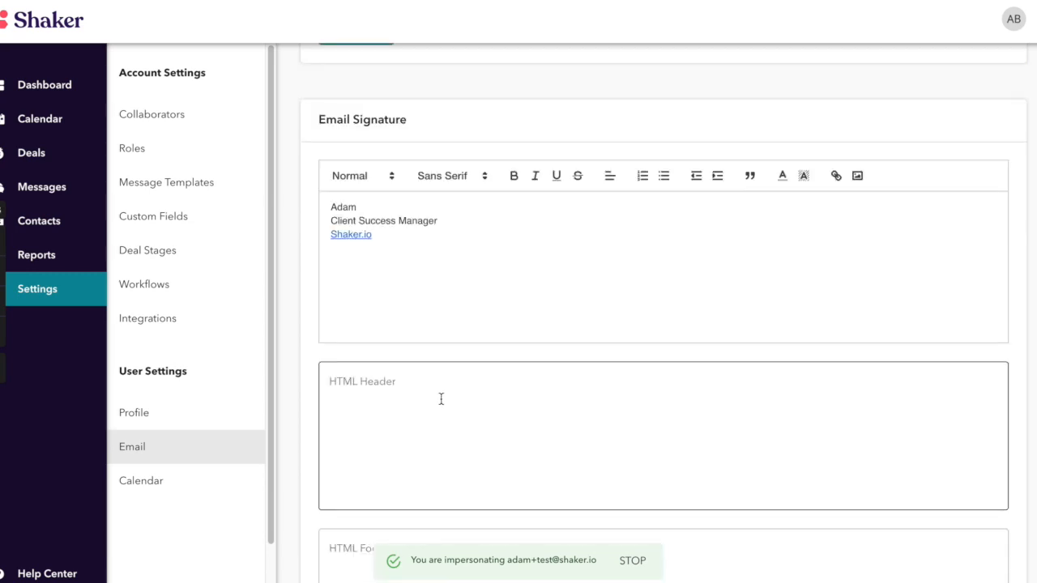
pyautogui.scroll(-4, 444, 396)
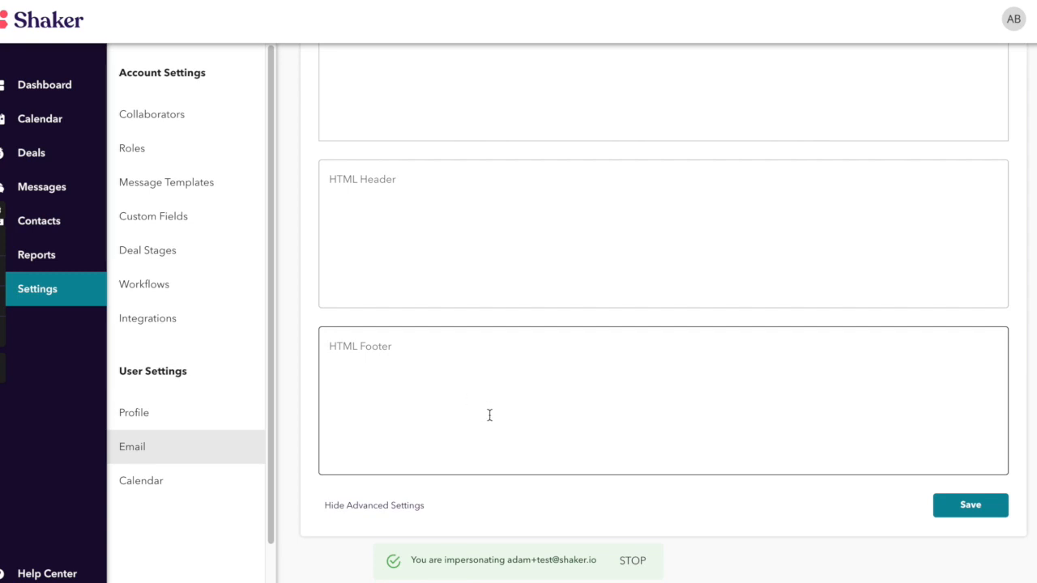
pyautogui.click(961, 513)
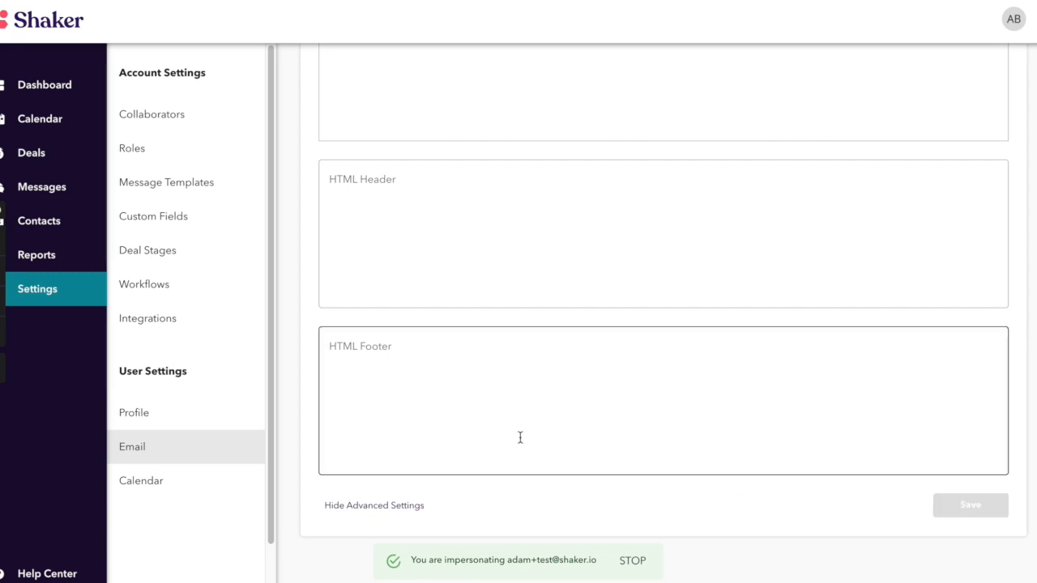
pyautogui.scroll(3, 414, 389)
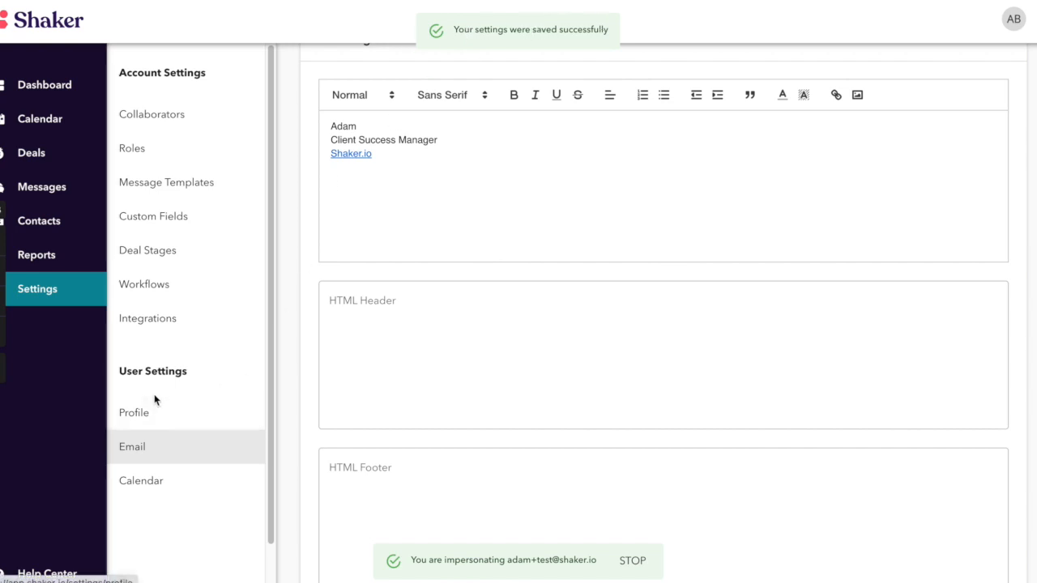
# Review the user's calendar settings, covering the subscription URL and the deal, contact and task dates offered for the calendar.
pyautogui.click(167, 496)
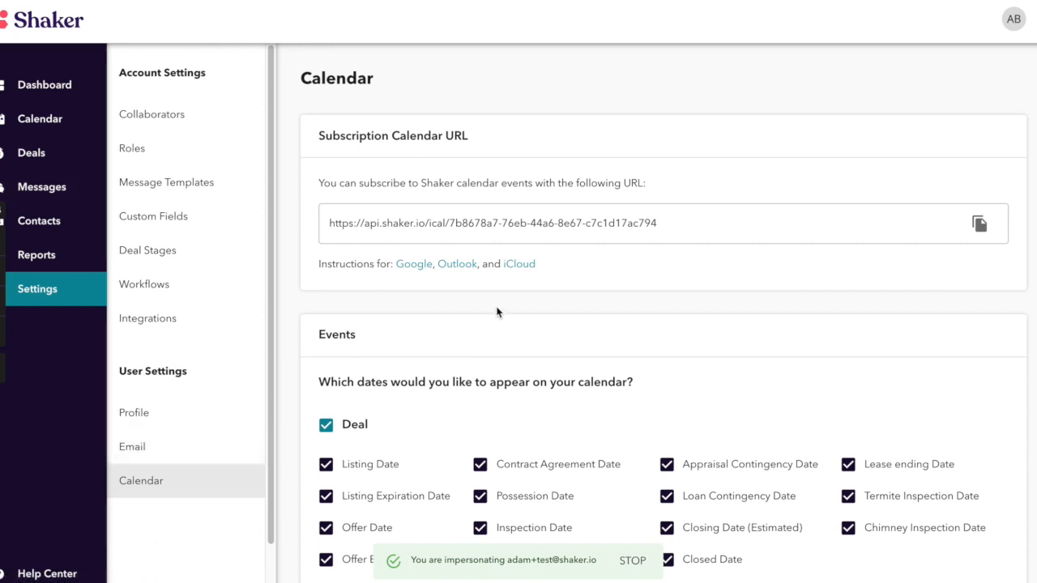
pyautogui.scroll(-1, 428, 299)
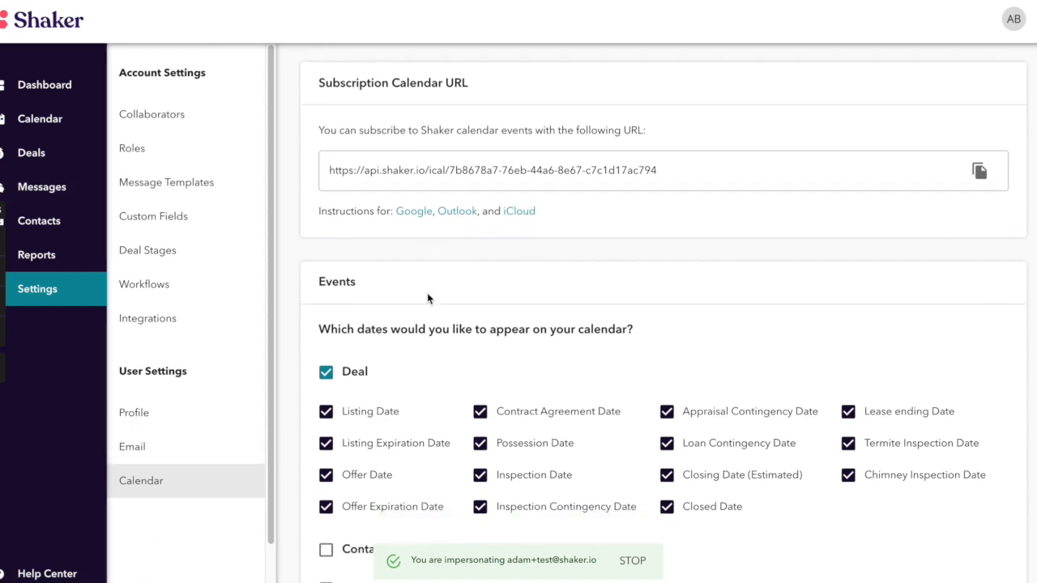
pyautogui.scroll(-2, 394, 475)
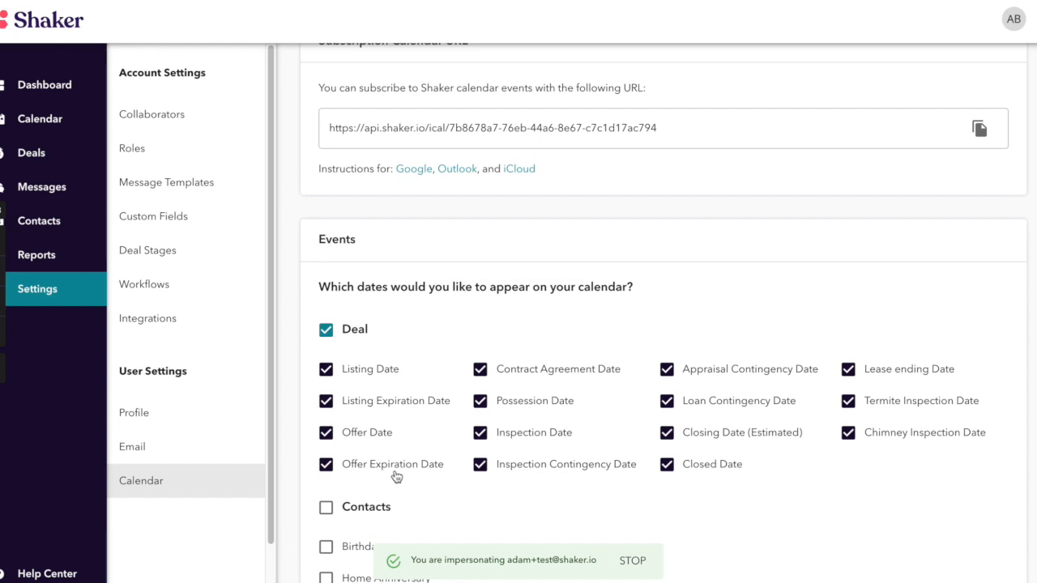
pyautogui.scroll(1, 463, 440)
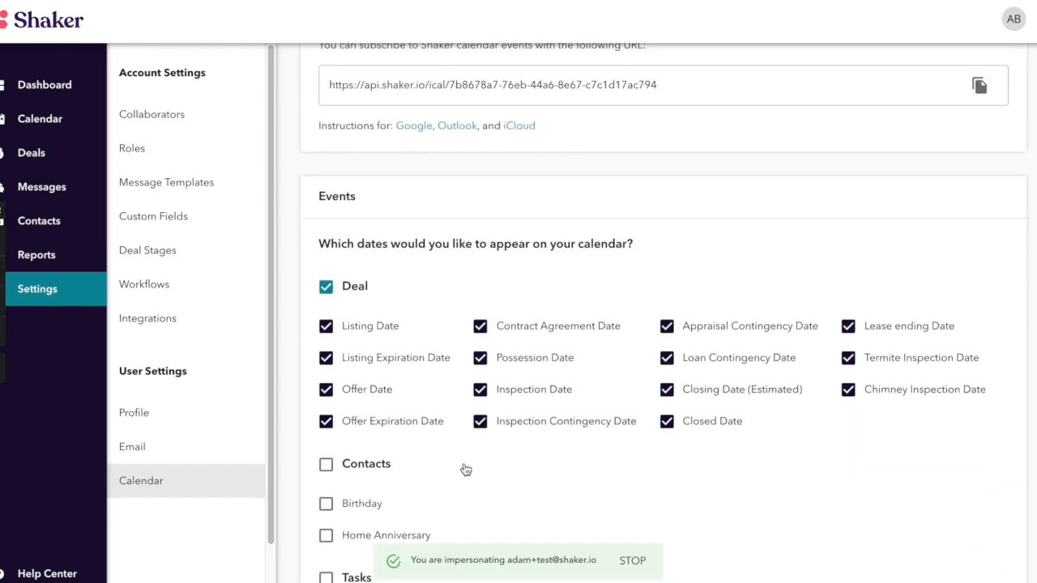
pyautogui.scroll(1, 466, 469)
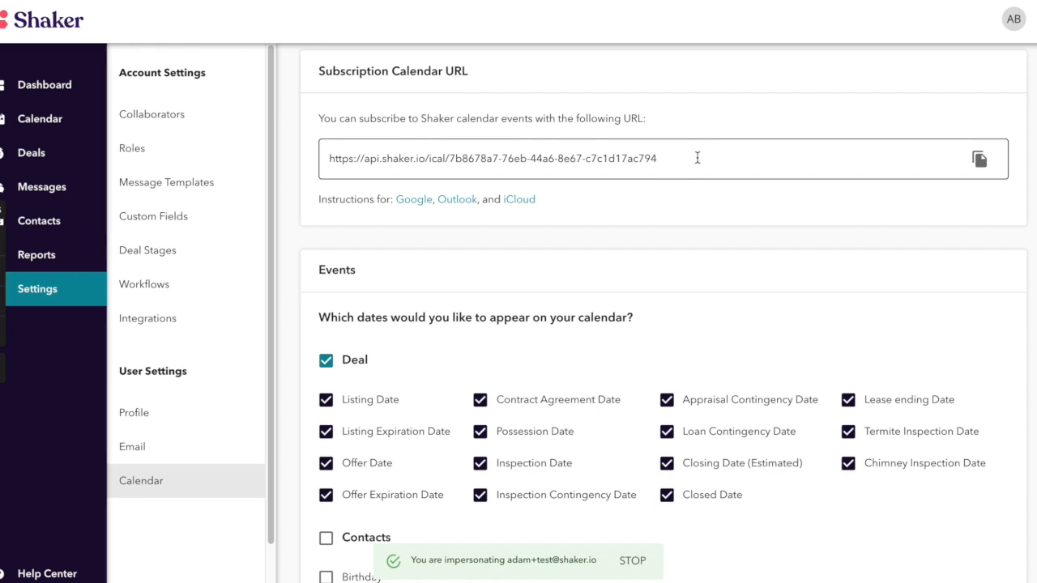
pyautogui.scroll(-2, 616, 251)
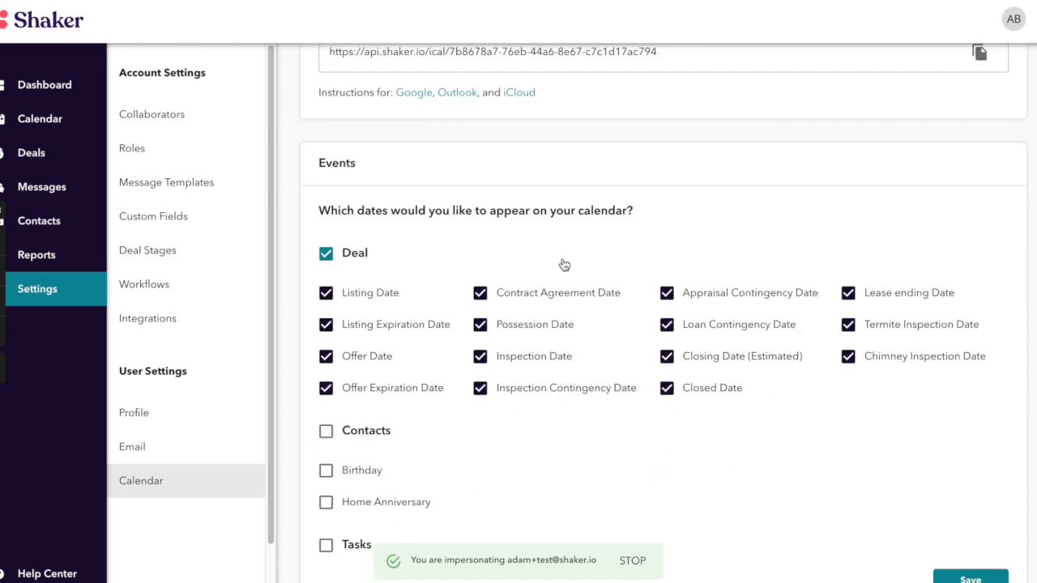
pyautogui.scroll(-1, 441, 270)
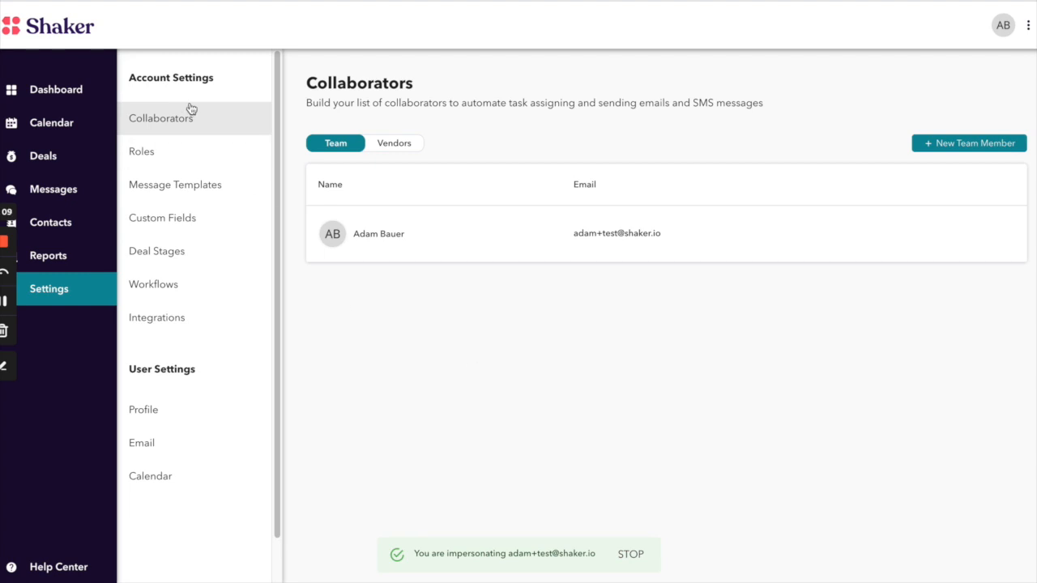
# Compare the team and vendor lists in the account's collaborators settings.
pyautogui.click(180, 132)
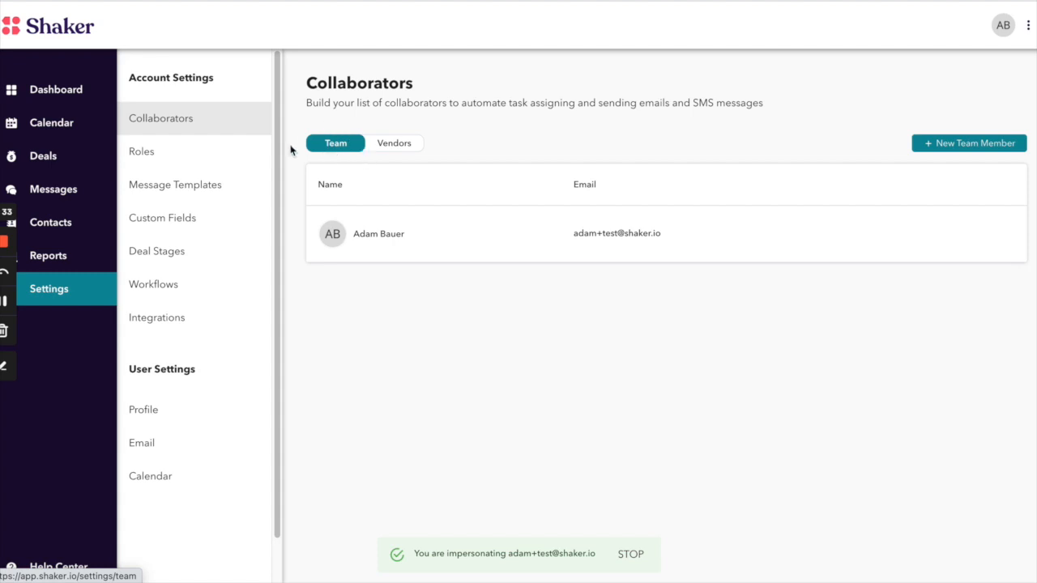
pyautogui.click(399, 147)
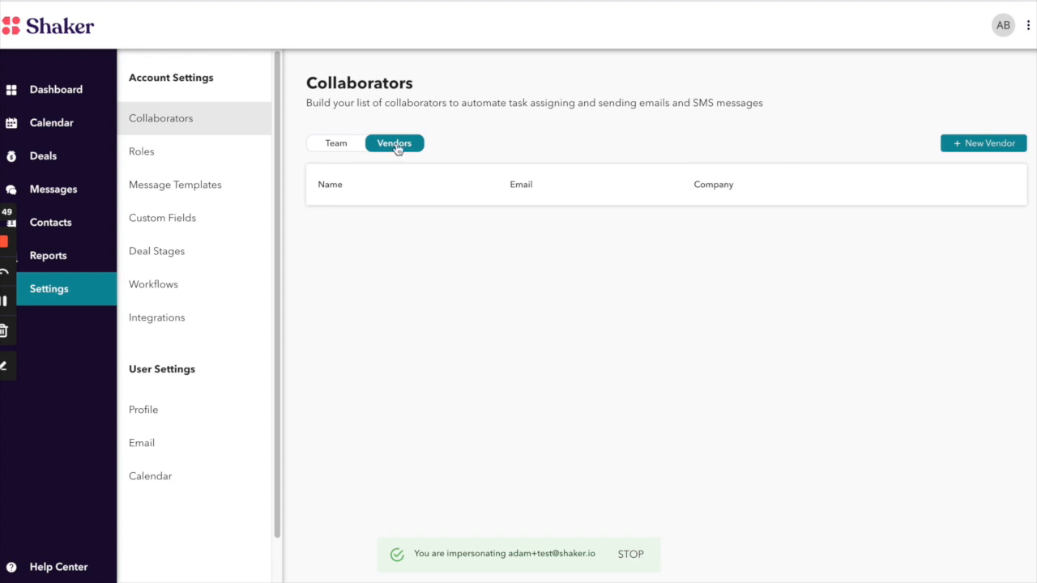
pyautogui.click(336, 146)
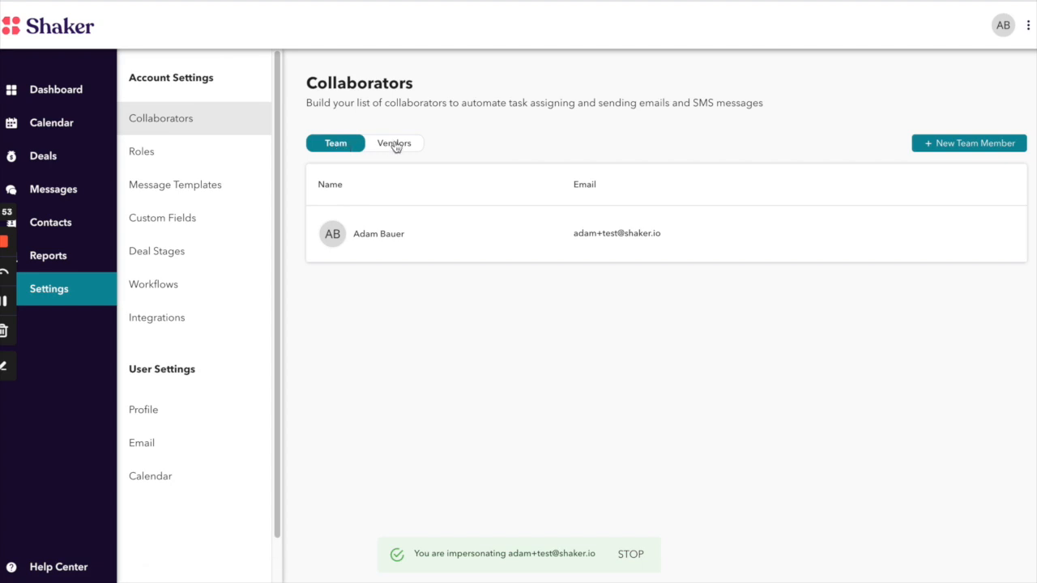
pyautogui.click(379, 146)
pyautogui.click(339, 146)
# Inspect the forms for adding a new team member and a new vendor, cancelling both, and look over the two collaborator lists again.
pyautogui.click(980, 150)
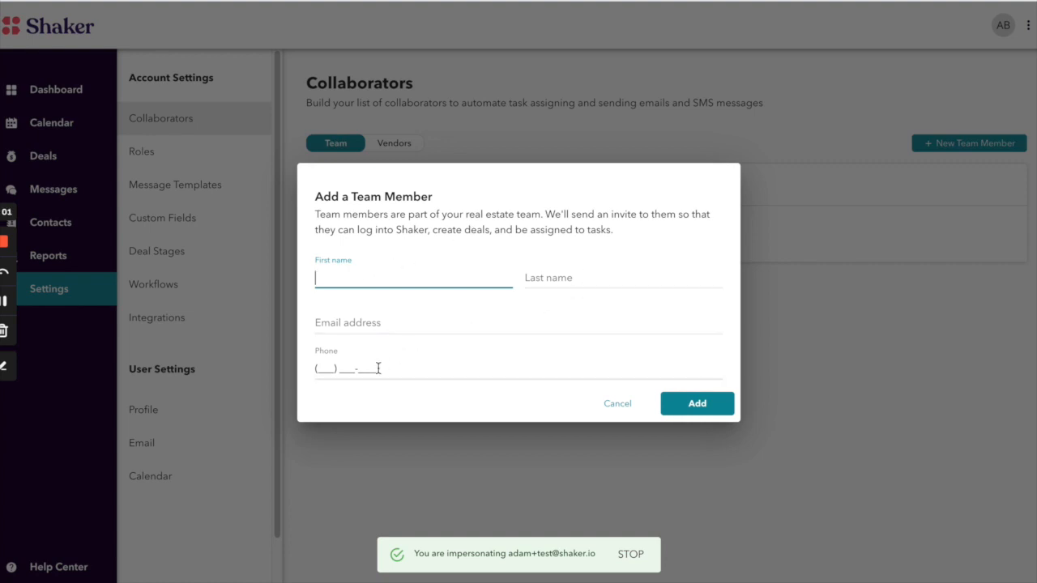
pyautogui.click(631, 411)
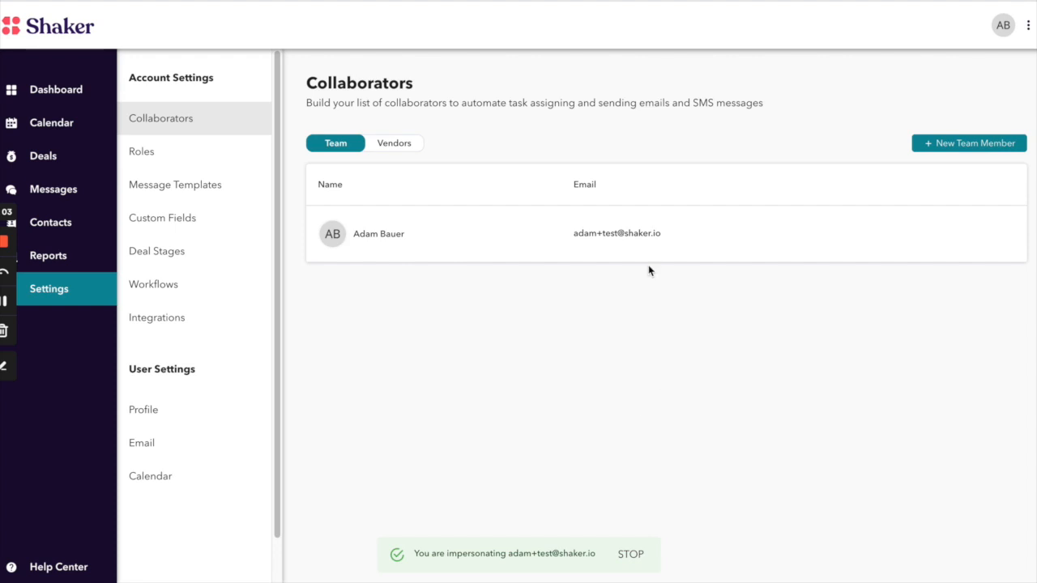
pyautogui.click(387, 147)
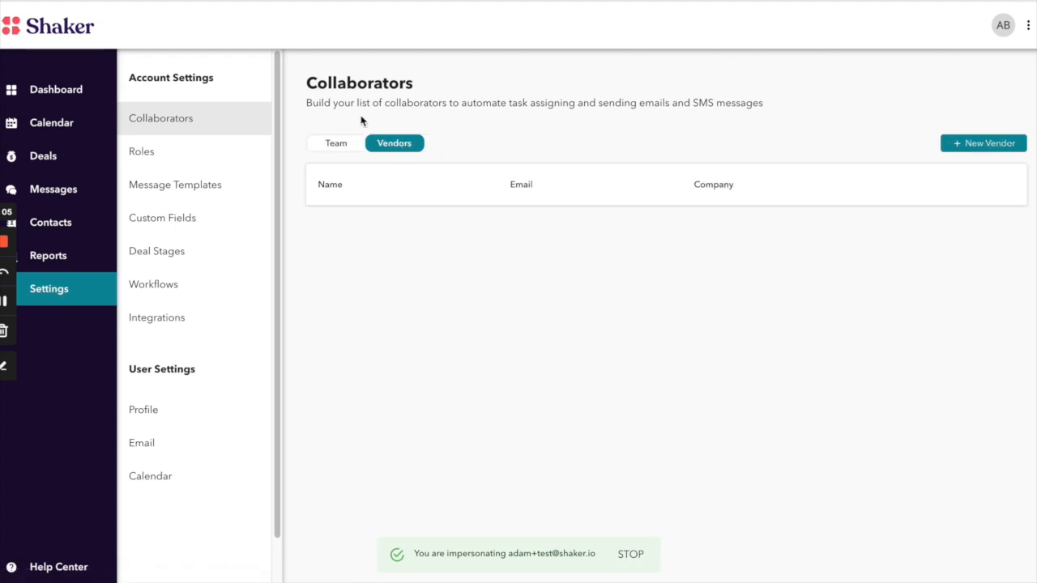
pyautogui.click(958, 145)
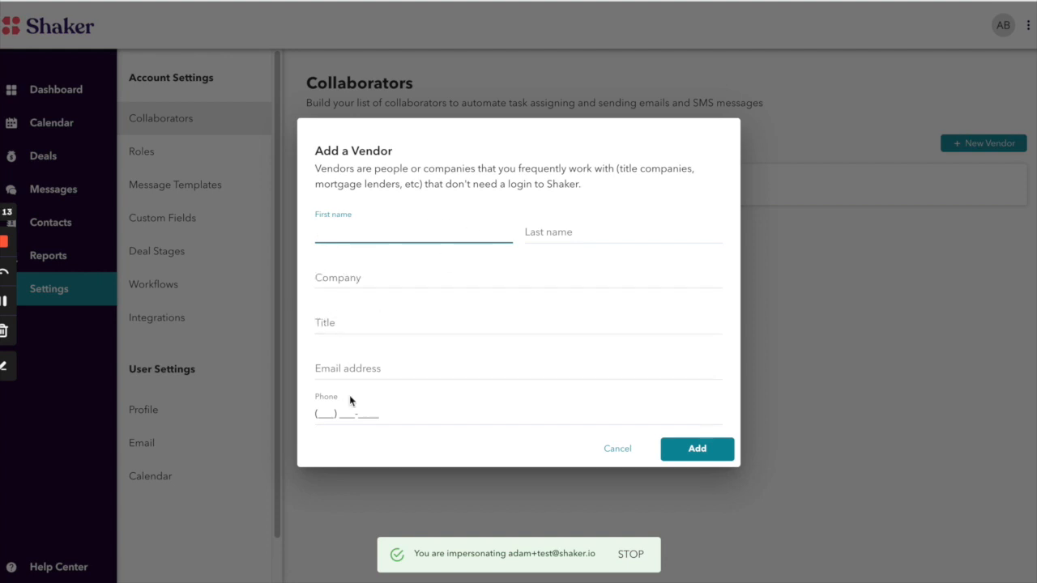
pyautogui.click(631, 451)
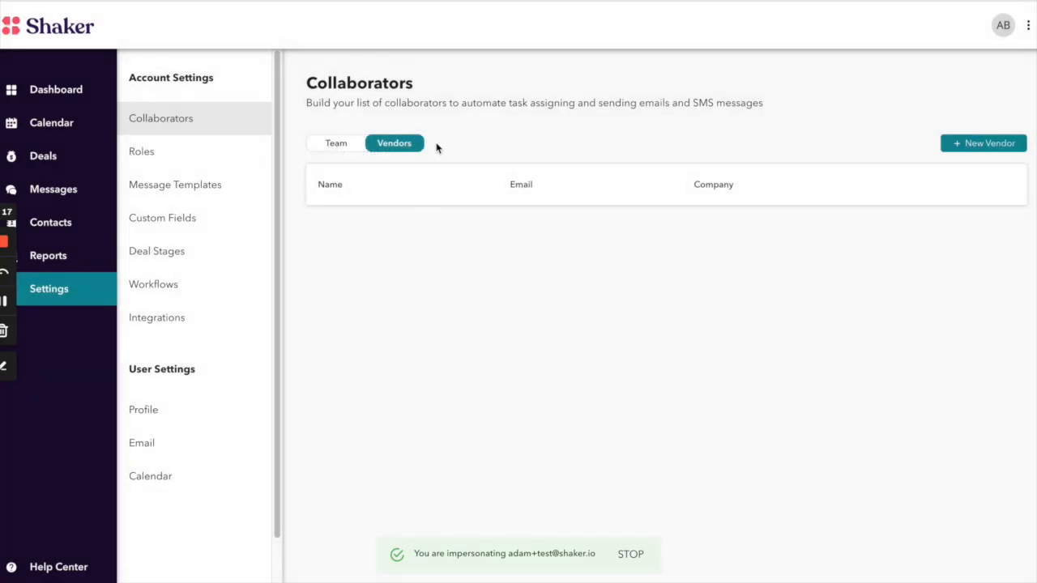
pyautogui.click(337, 144)
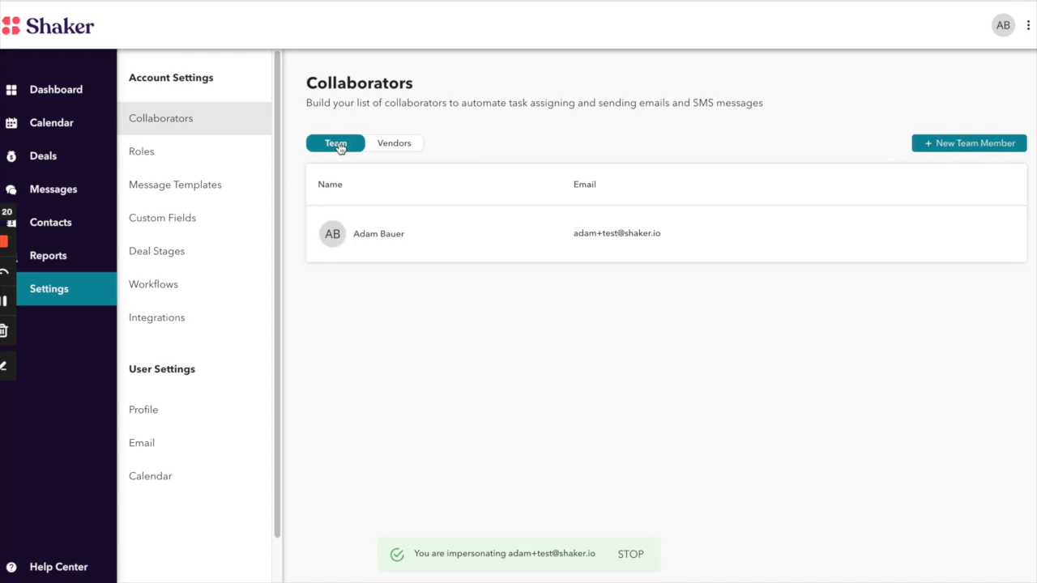
pyautogui.click(415, 149)
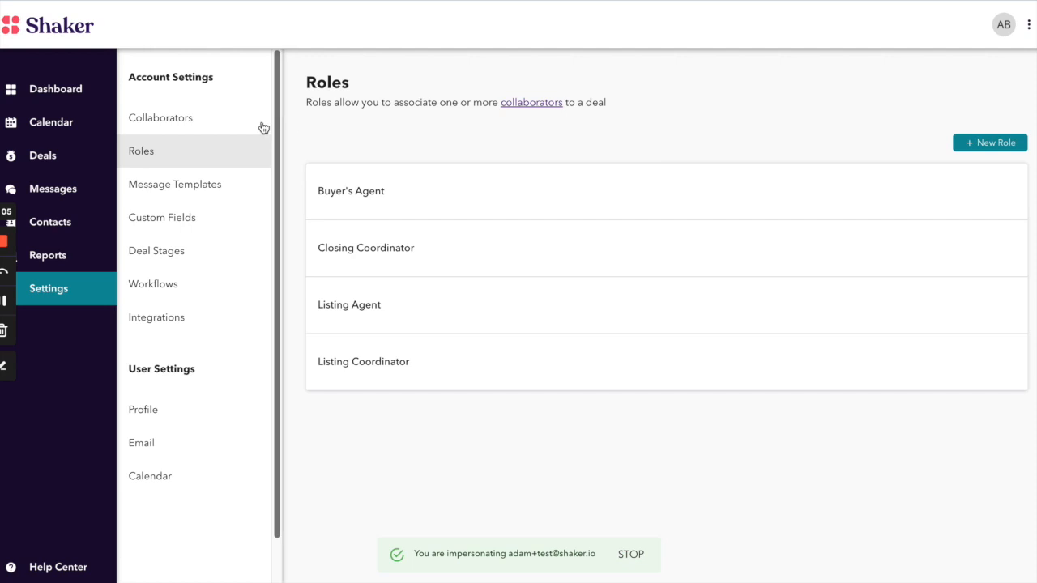
# Revisit the collaborators and roles settings, and add a new role named Lender.
pyautogui.click(227, 126)
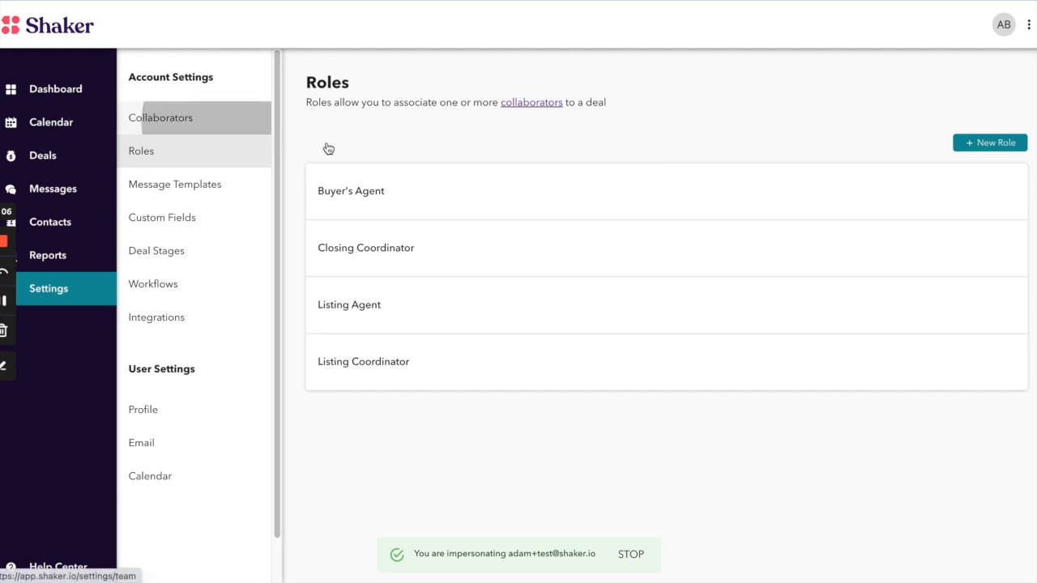
pyautogui.click(173, 163)
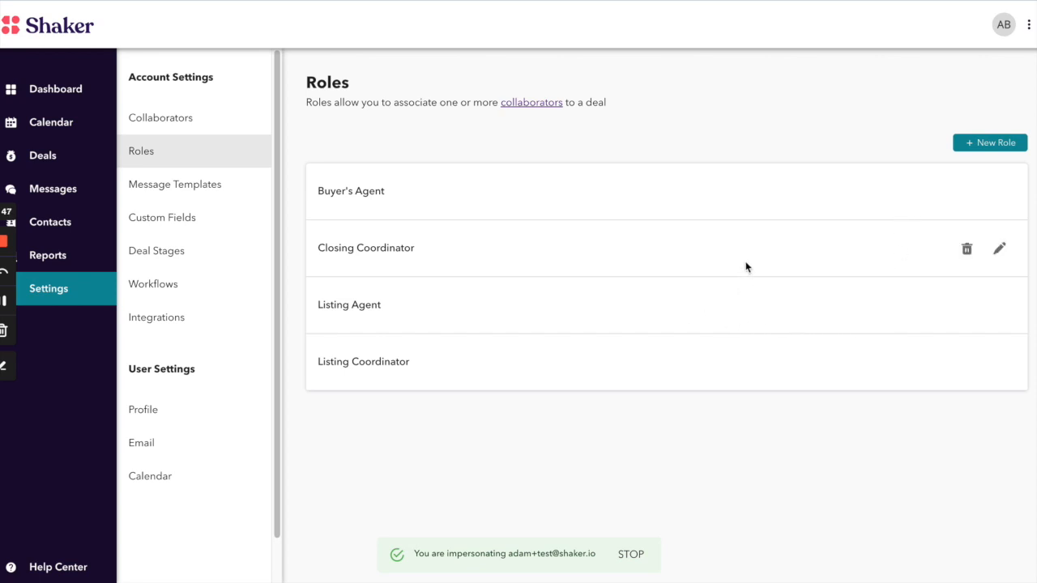
pyautogui.click(995, 143)
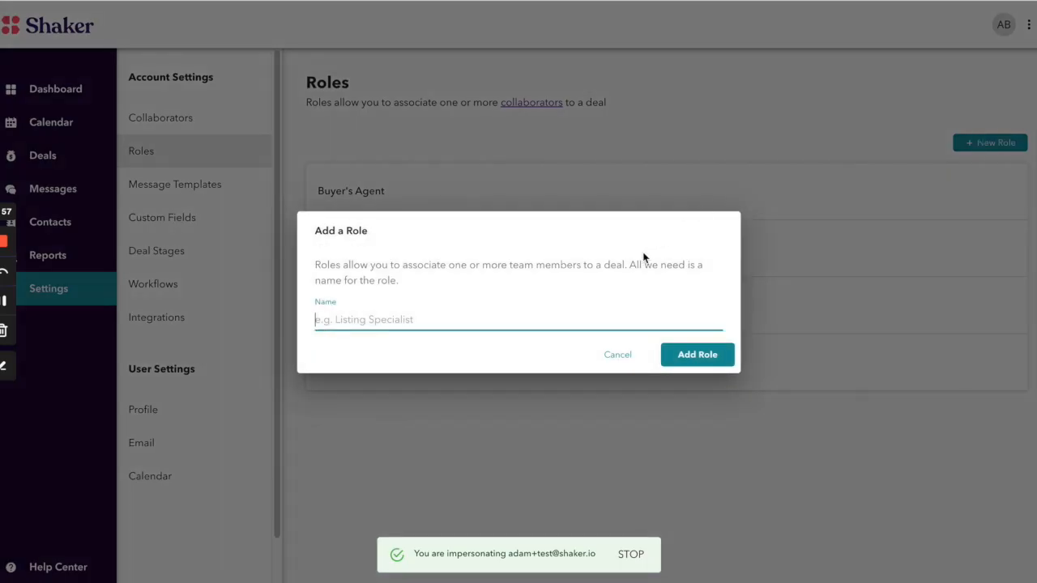
pyautogui.write('Lender')
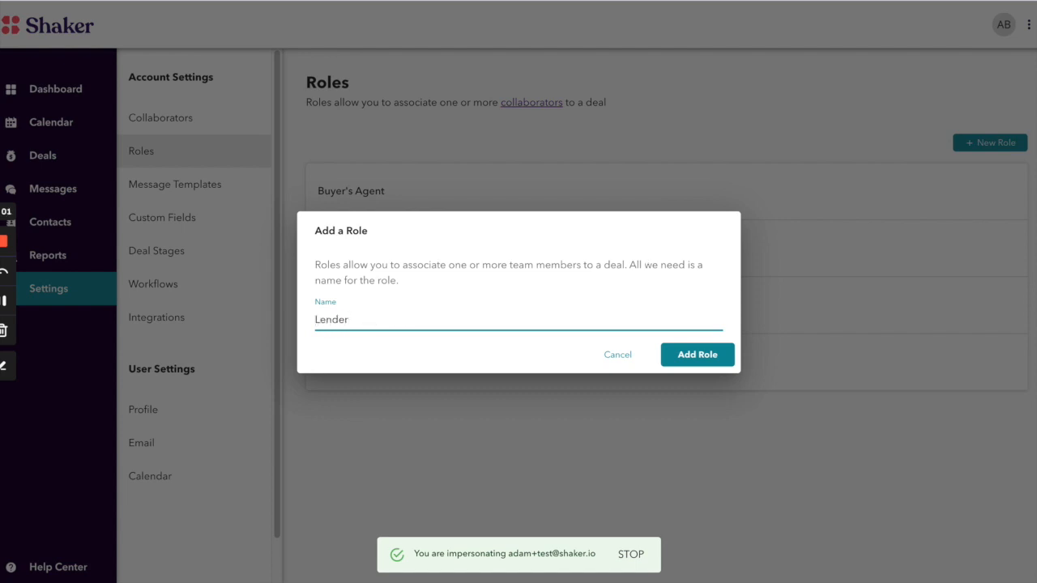
pyautogui.click(702, 356)
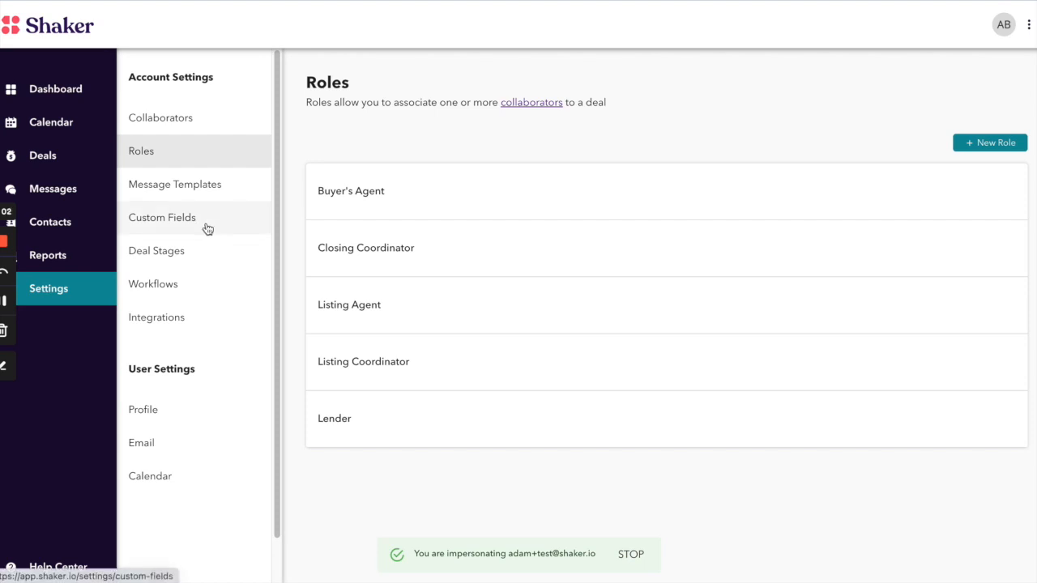
# Compare the contact and deal lists in the account's custom fields settings.
pyautogui.click(207, 229)
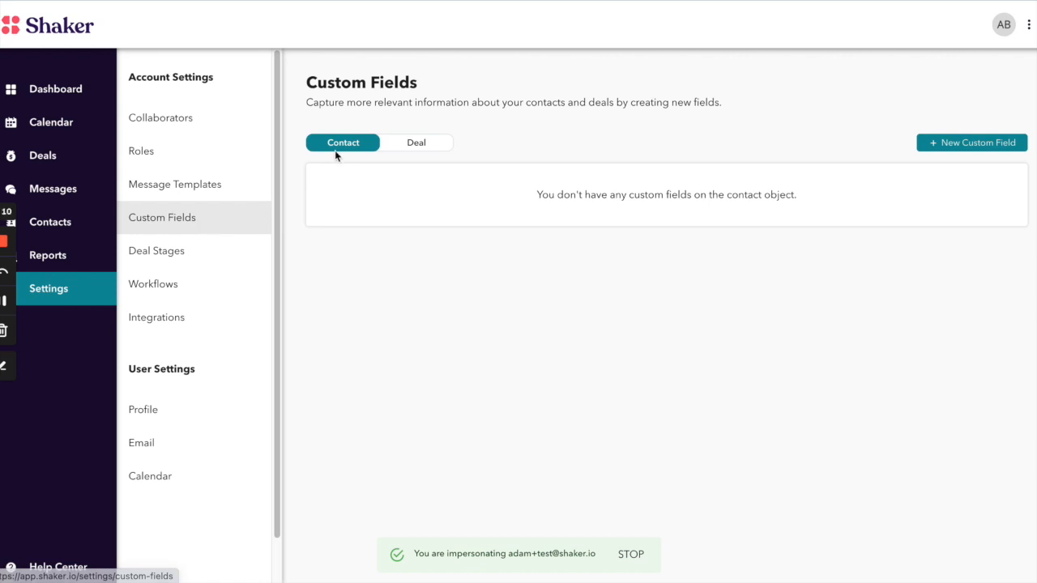
pyautogui.click(416, 143)
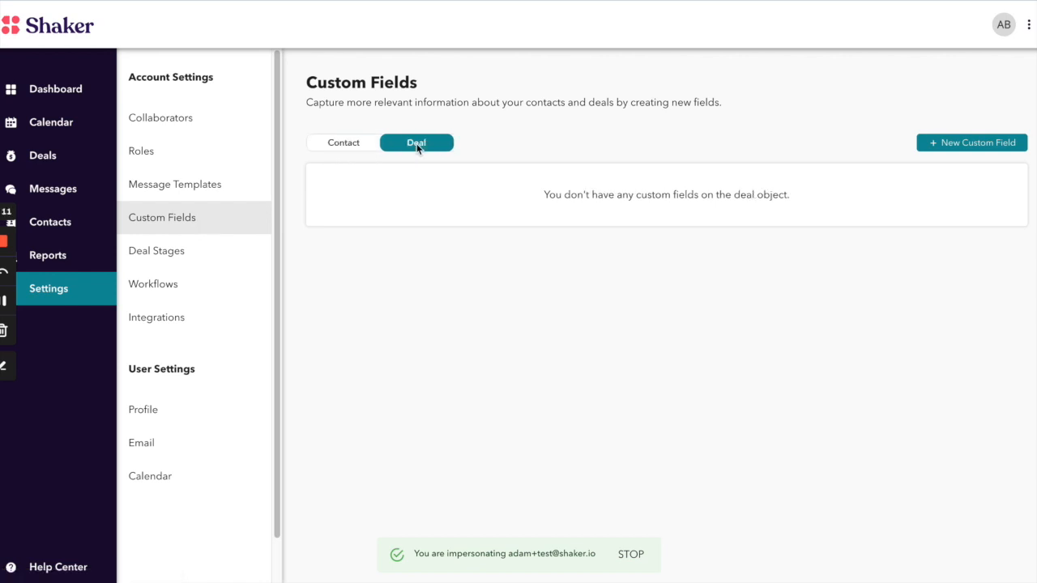
pyautogui.click(349, 144)
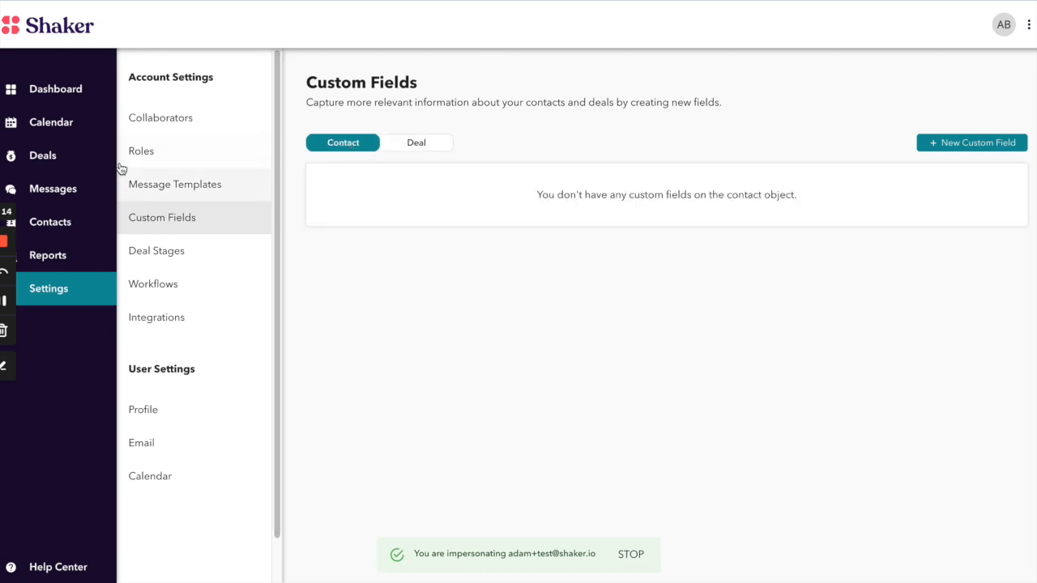
# Review the standard address, date, financing and price fields in an existing deal's edit form, and close it without saving.
pyautogui.click(41, 155)
pyautogui.click(280, 202)
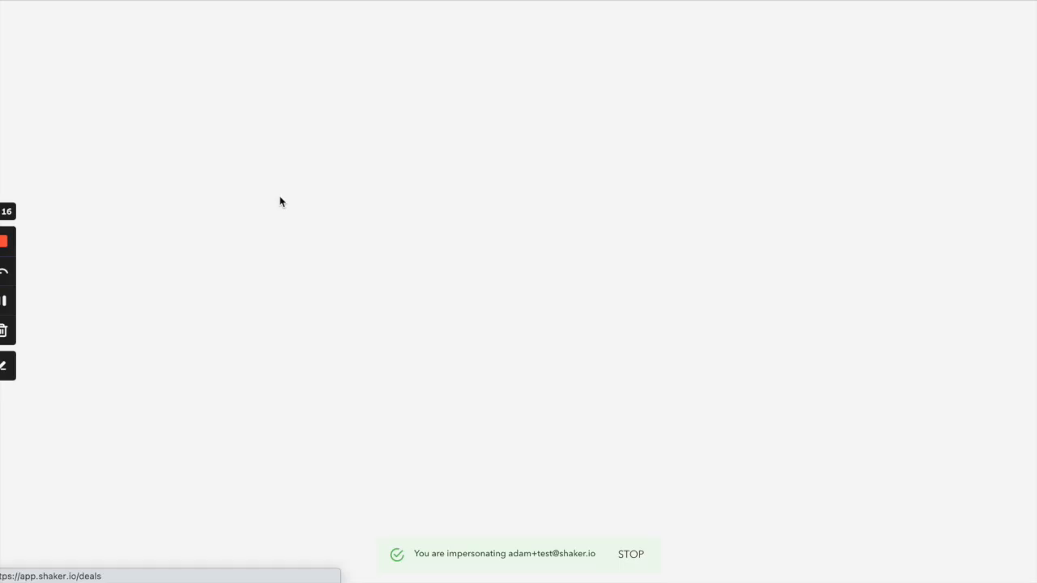
pyautogui.click(322, 76)
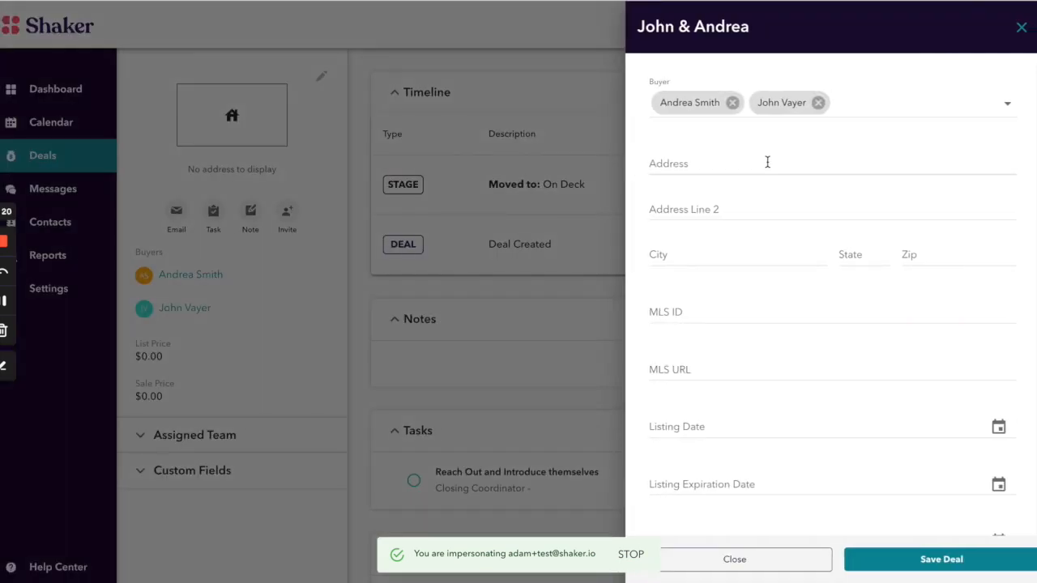
pyautogui.scroll(-1, 767, 174)
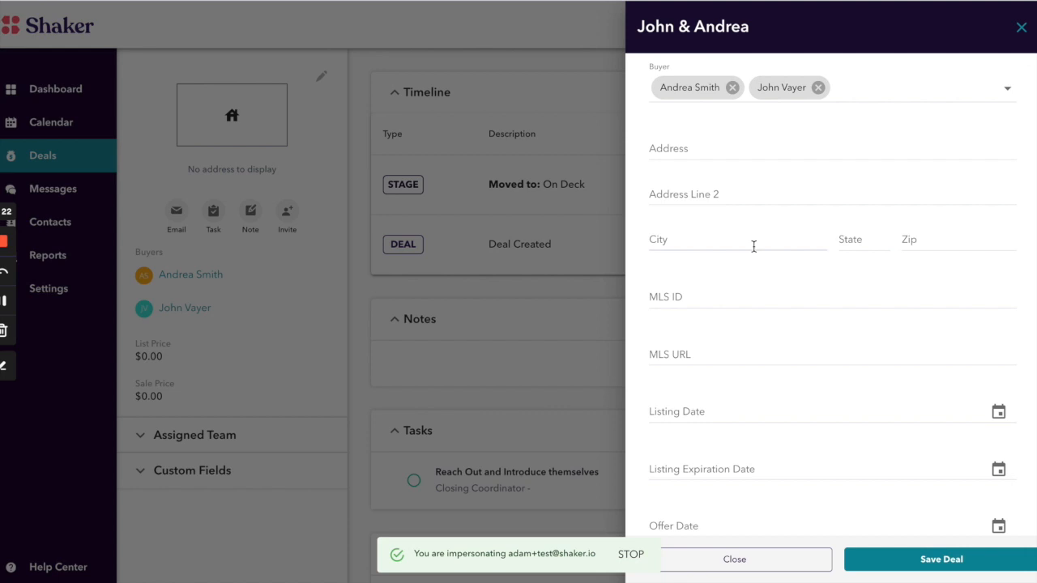
pyautogui.scroll(-1, 753, 246)
pyautogui.scroll(-3, 752, 252)
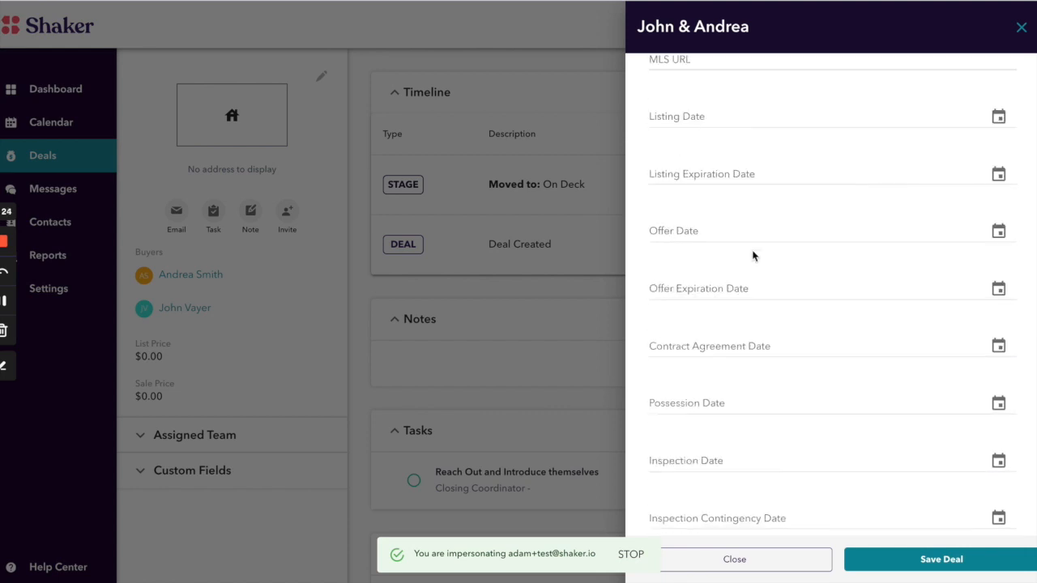
pyautogui.scroll(-3, 752, 258)
pyautogui.scroll(-6, 755, 259)
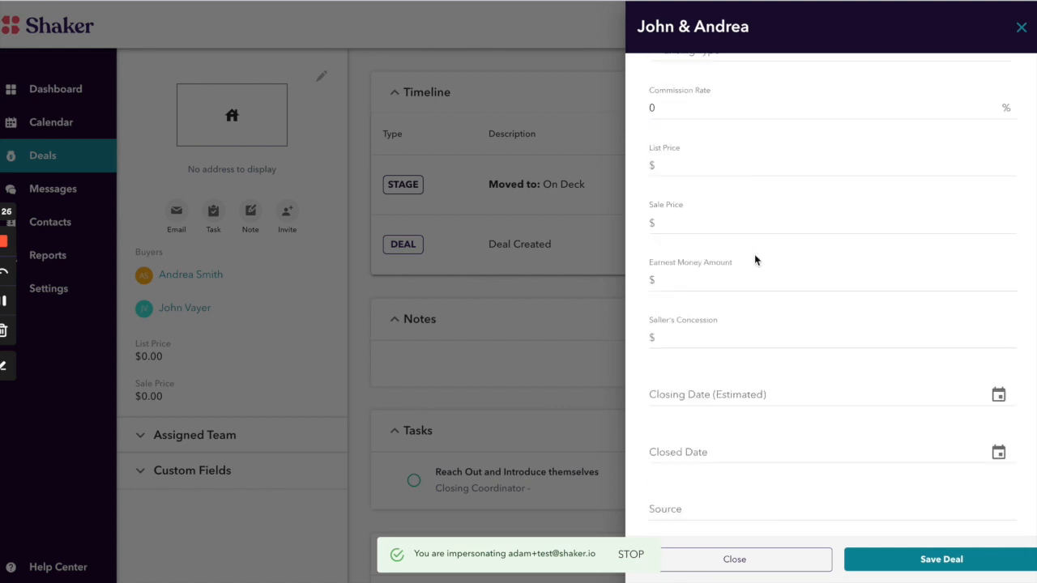
pyautogui.scroll(12, 754, 259)
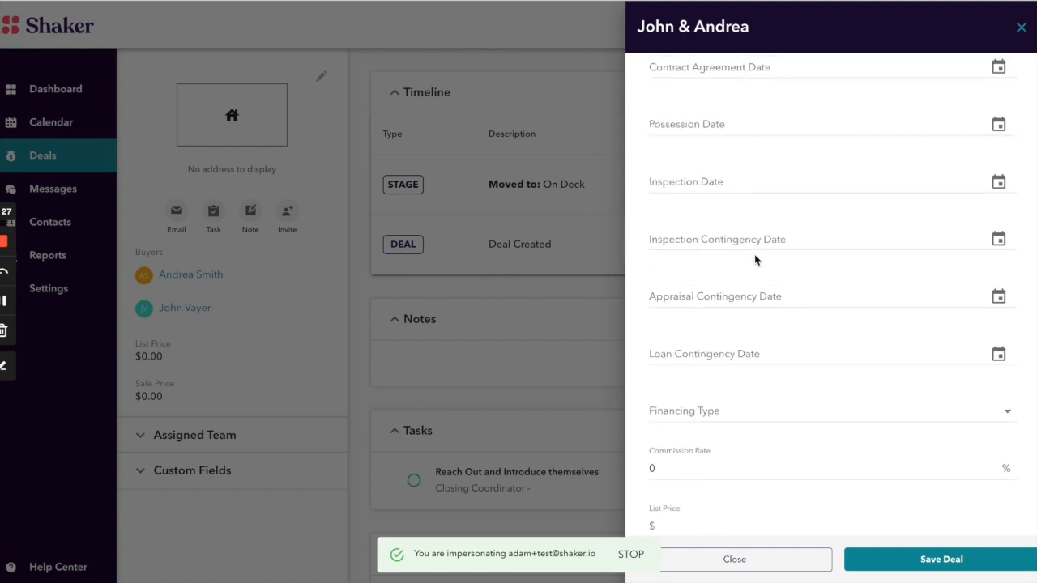
pyautogui.scroll(-1, 741, 324)
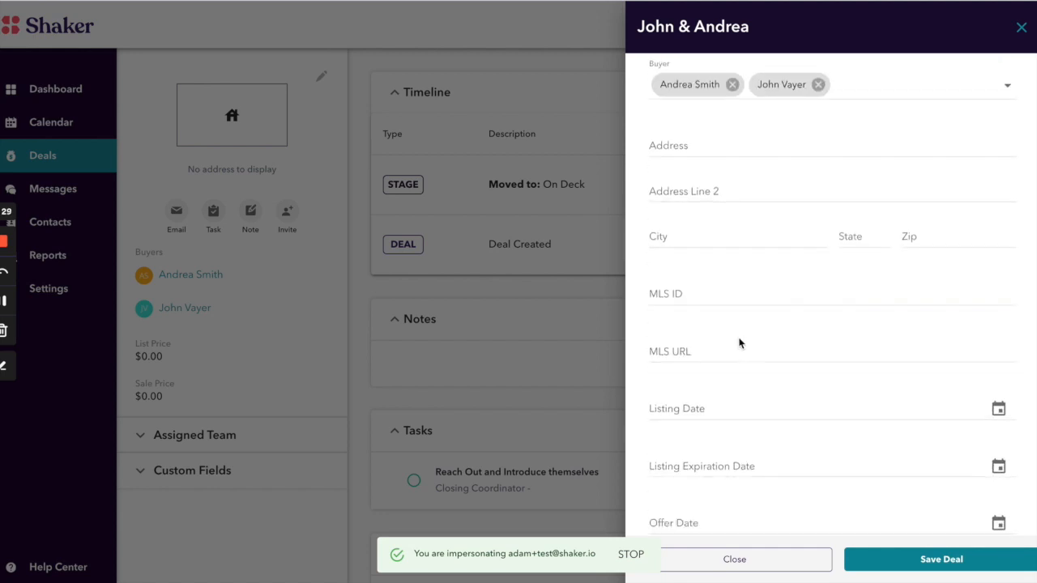
pyautogui.scroll(-1, 734, 365)
pyautogui.scroll(-4, 734, 409)
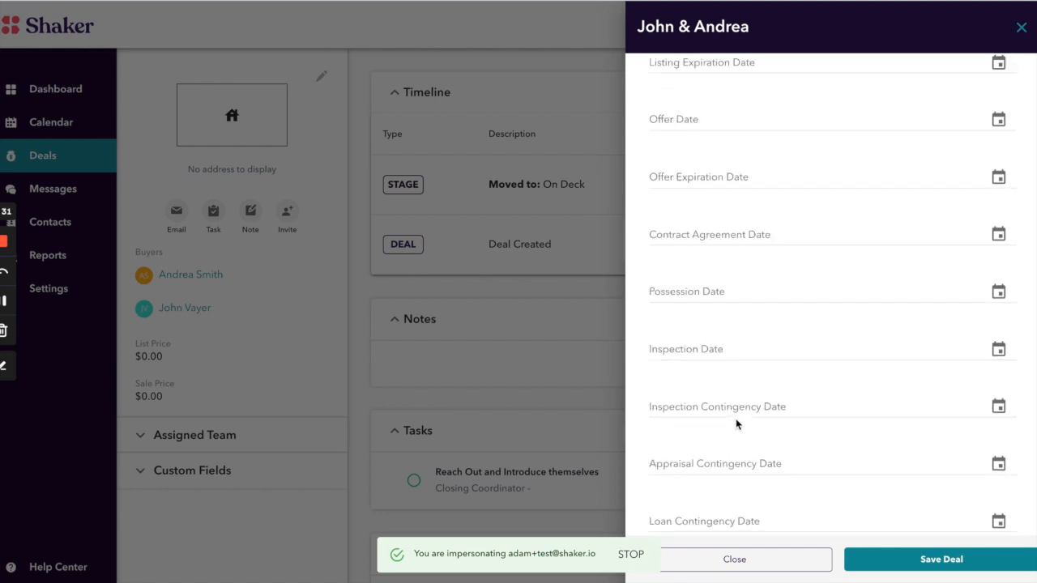
pyautogui.scroll(-3, 842, 394)
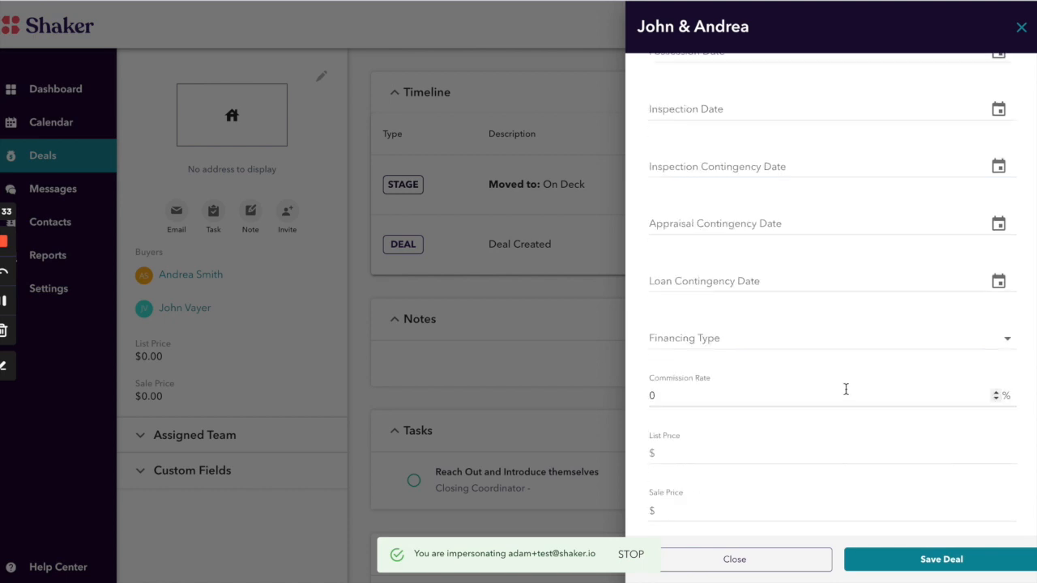
pyautogui.scroll(-1, 824, 424)
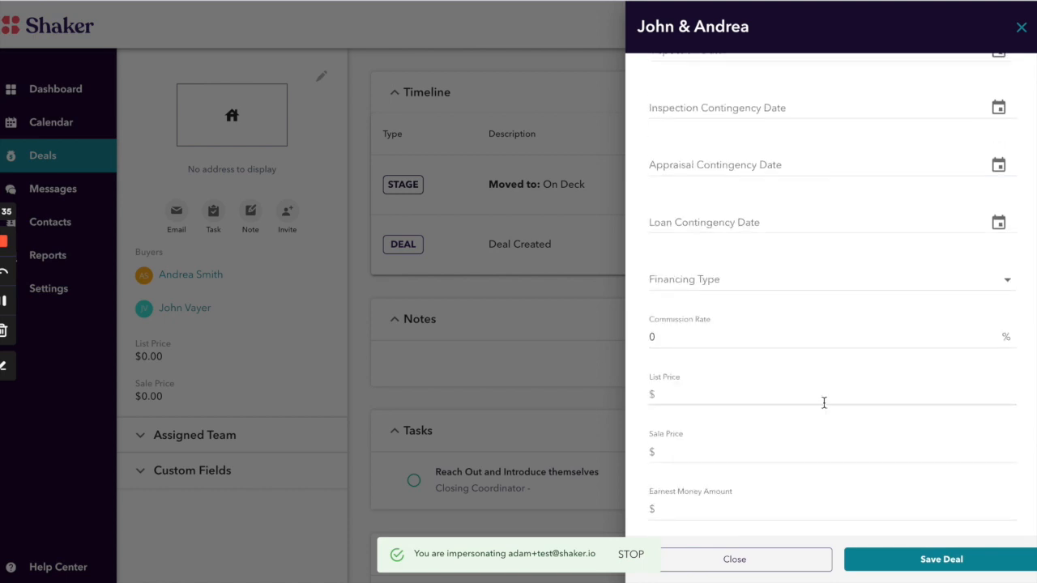
pyautogui.scroll(-3, 824, 413)
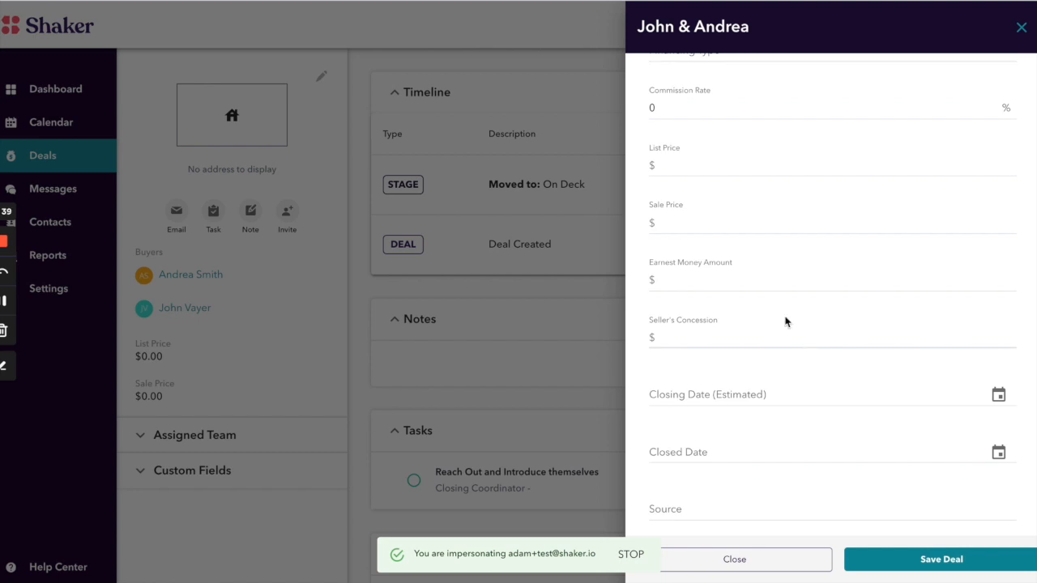
pyautogui.click(772, 560)
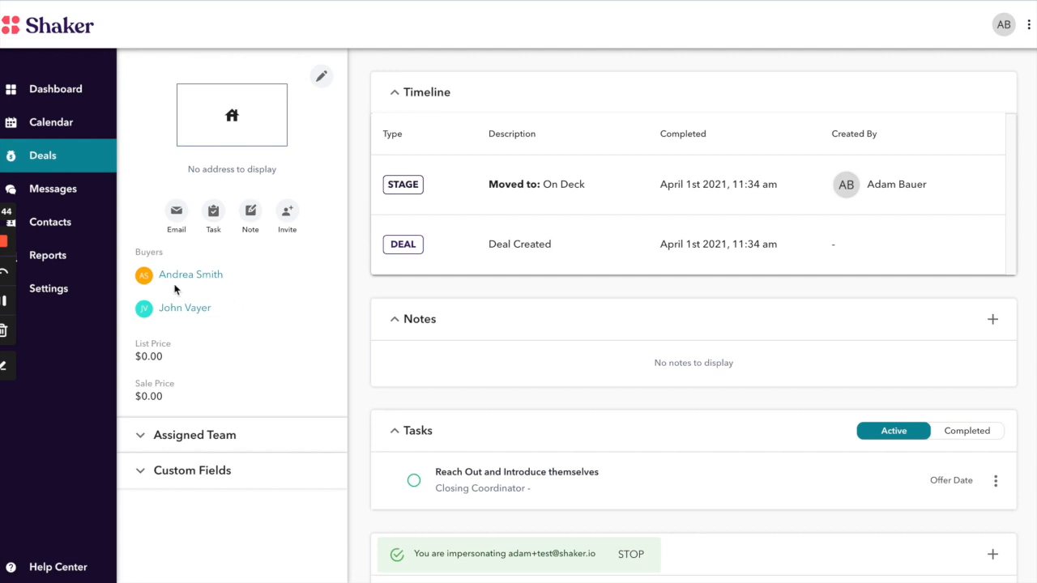
# Return to the custom fields settings and inspect the form for a new contact custom field, cancelling it.
pyautogui.click(50, 290)
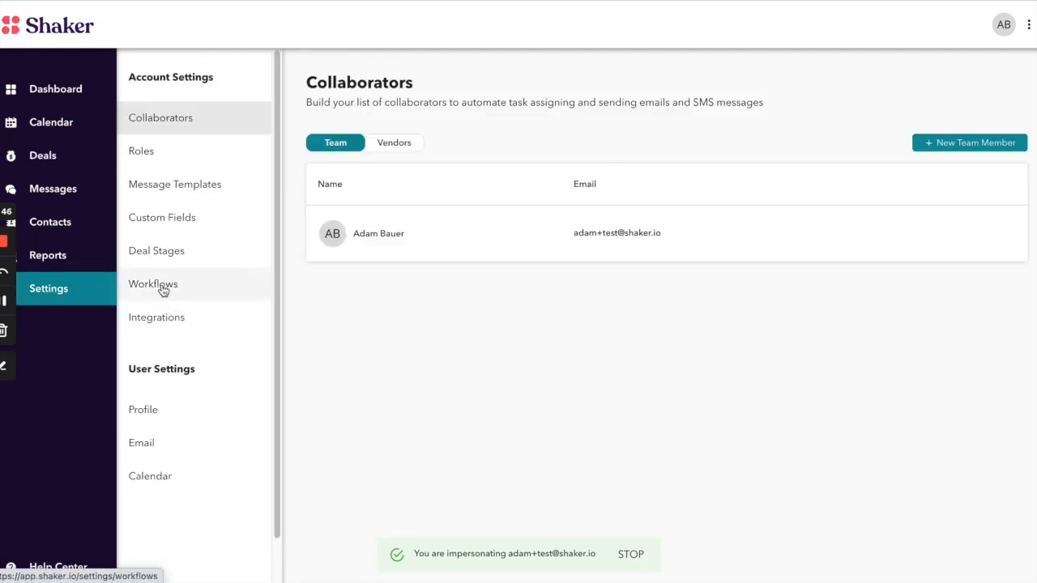
pyautogui.click(195, 222)
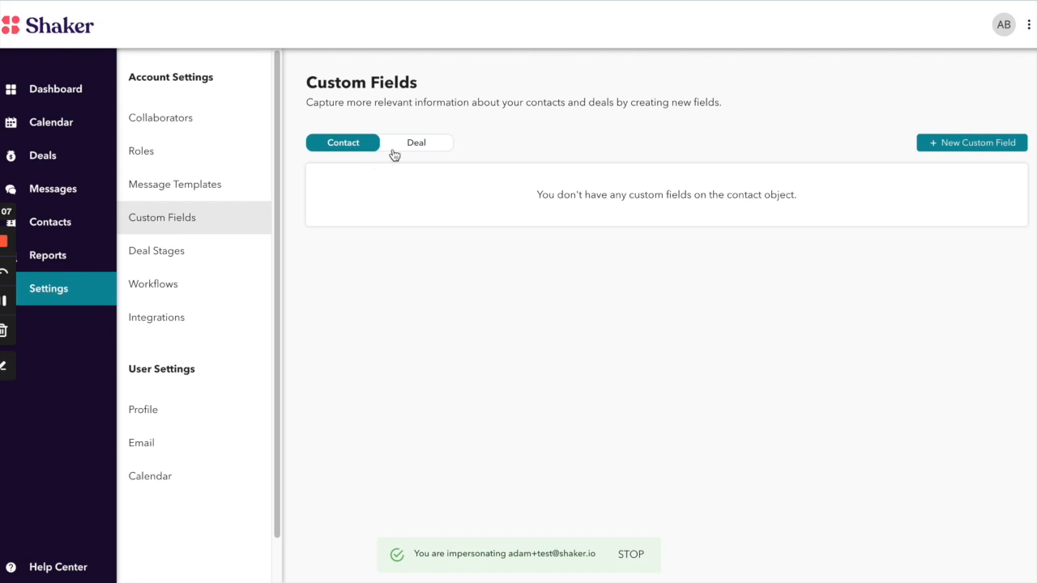
pyautogui.click(961, 141)
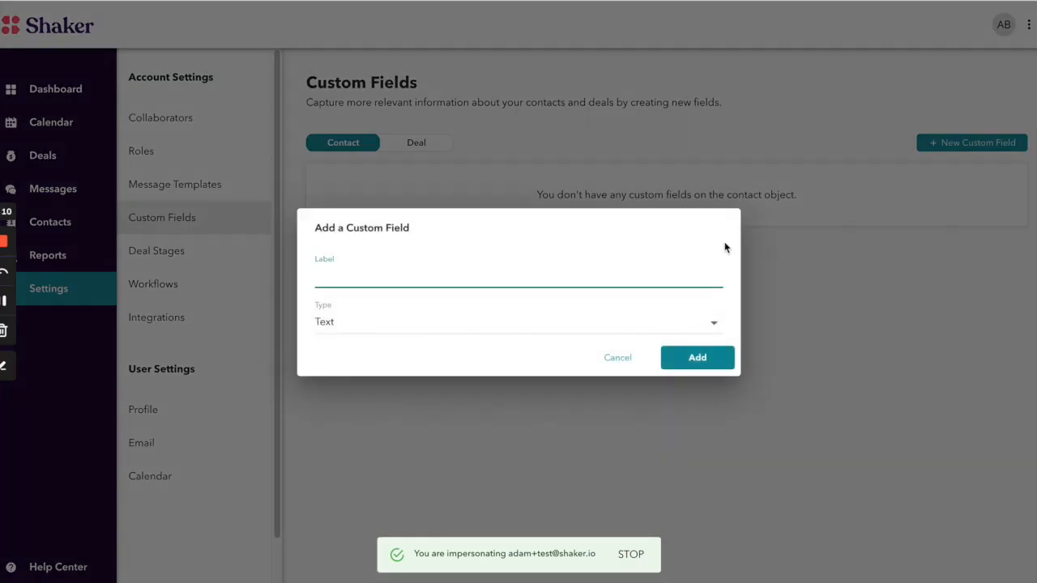
pyautogui.click(619, 358)
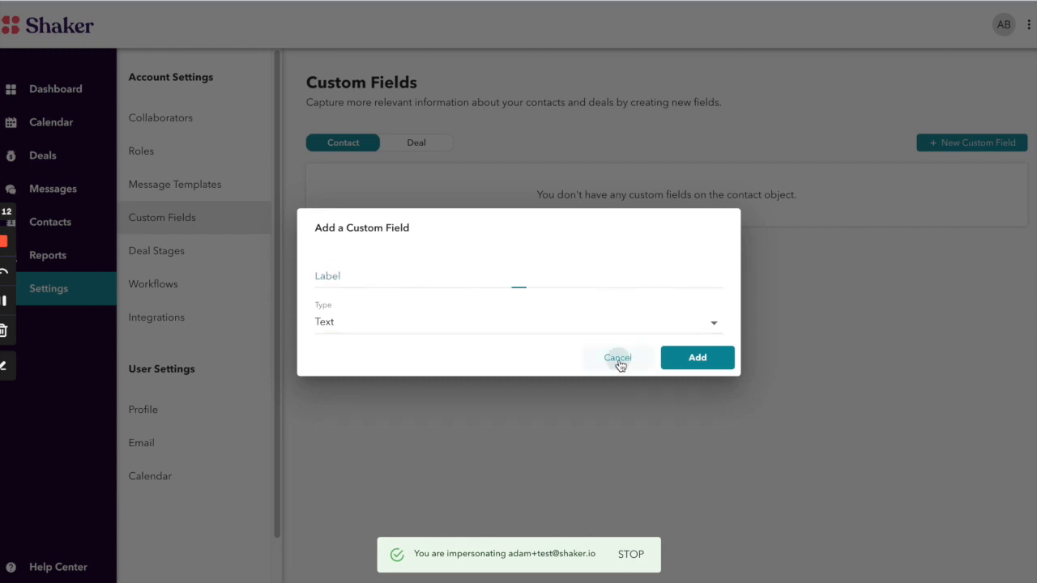
# Examine the Number and Date/Time types in the form for a new deal custom field.
pyautogui.click(423, 142)
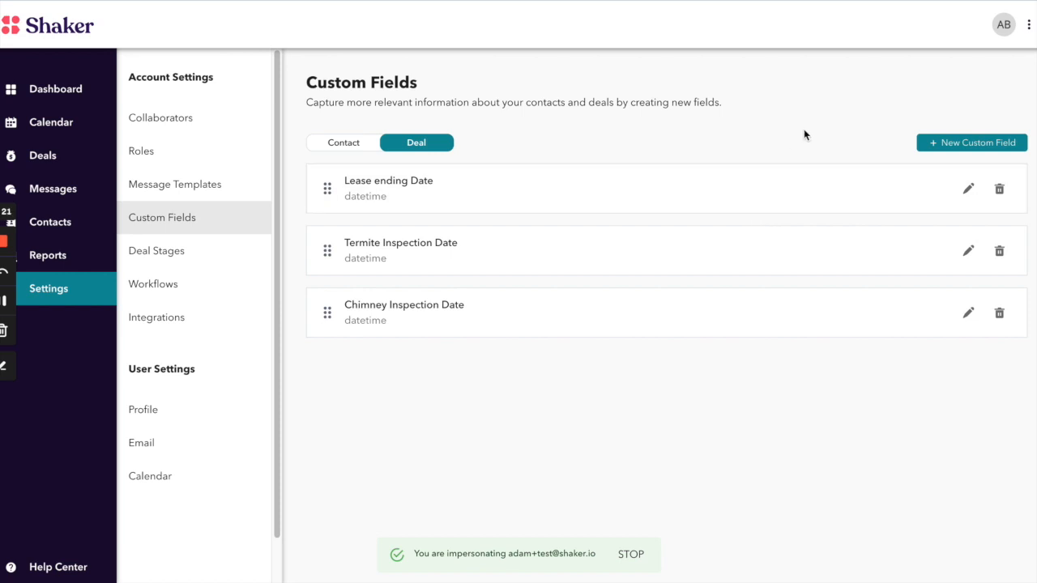
pyautogui.click(973, 146)
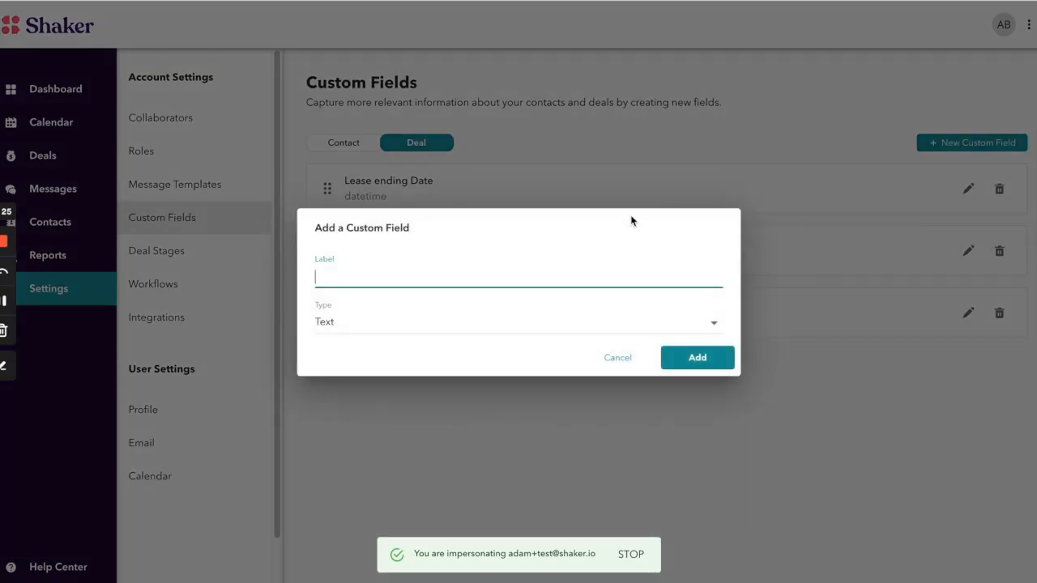
pyautogui.click(715, 324)
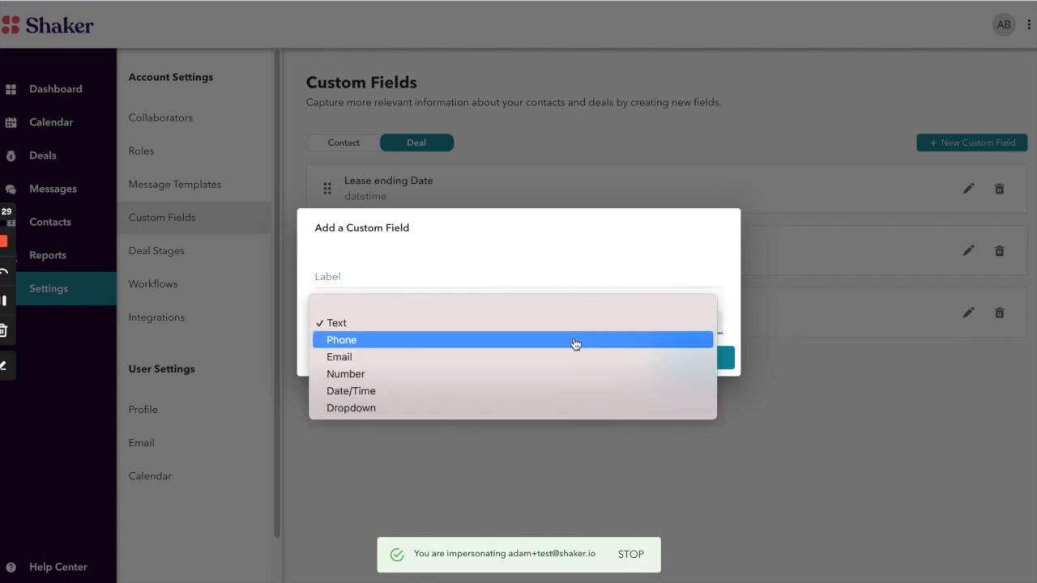
pyautogui.click(530, 375)
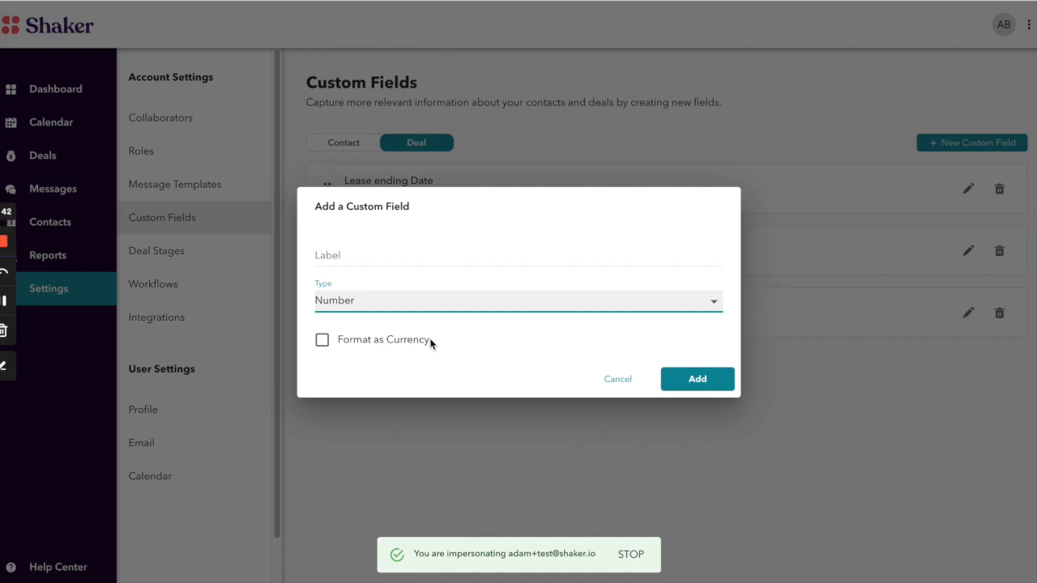
pyautogui.click(608, 308)
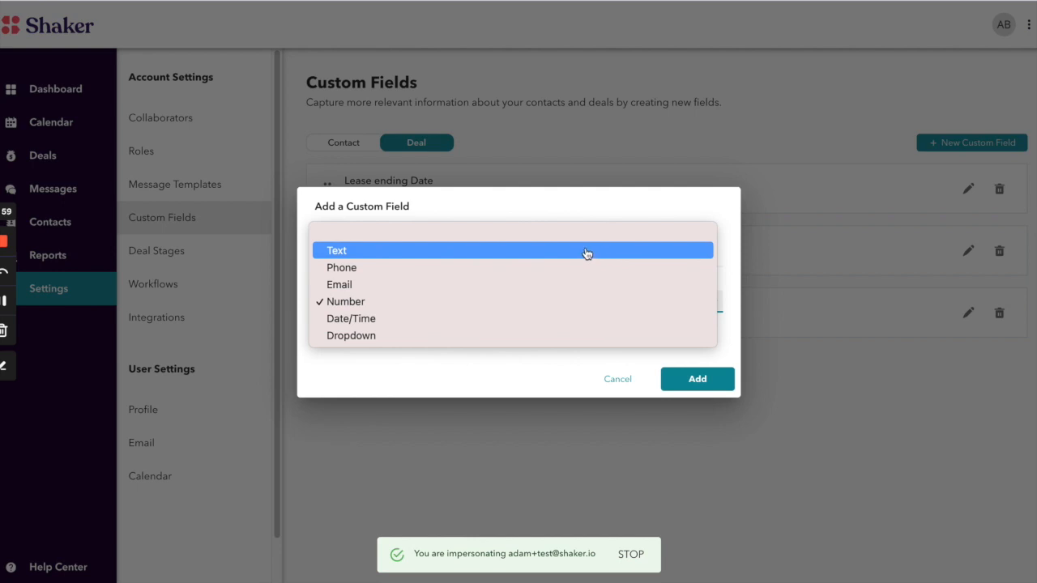
pyautogui.click(491, 322)
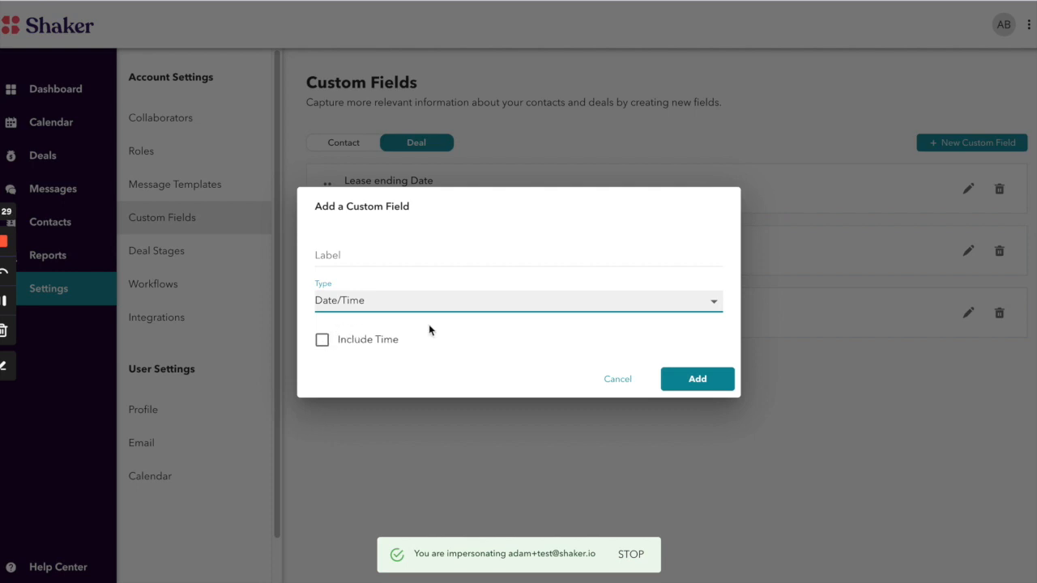
# Examine the Dropdown type, try its controls for adding and removing options, and cancel the new deal custom field.
pyautogui.click(649, 312)
pyautogui.click(677, 321)
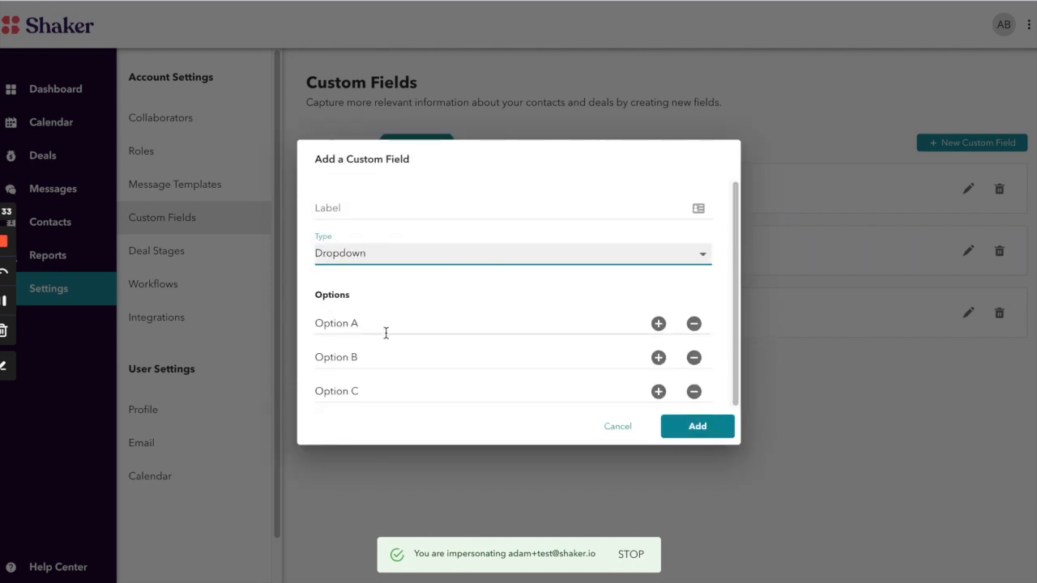
pyautogui.click(659, 360)
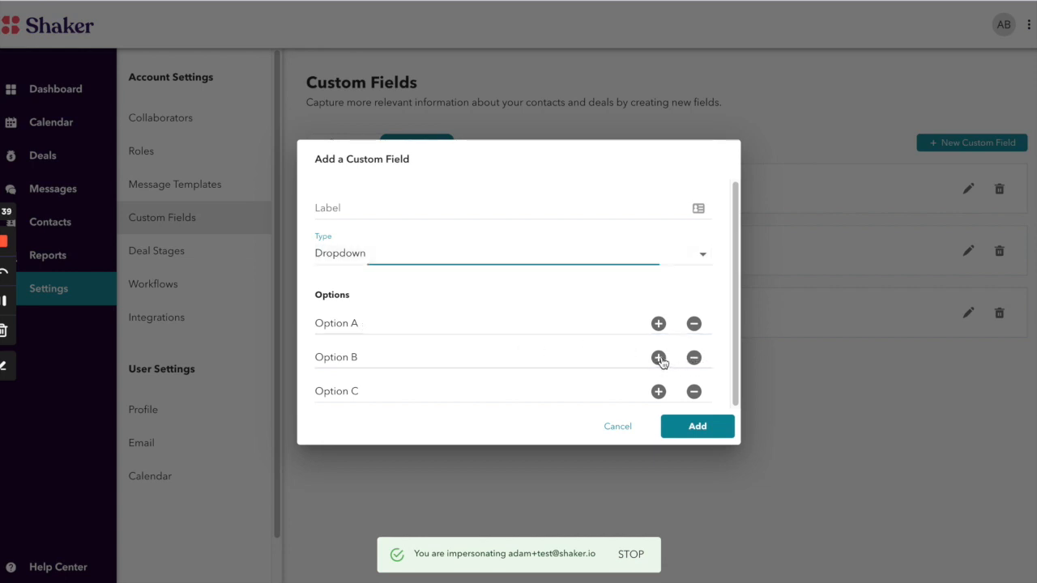
pyautogui.click(695, 379)
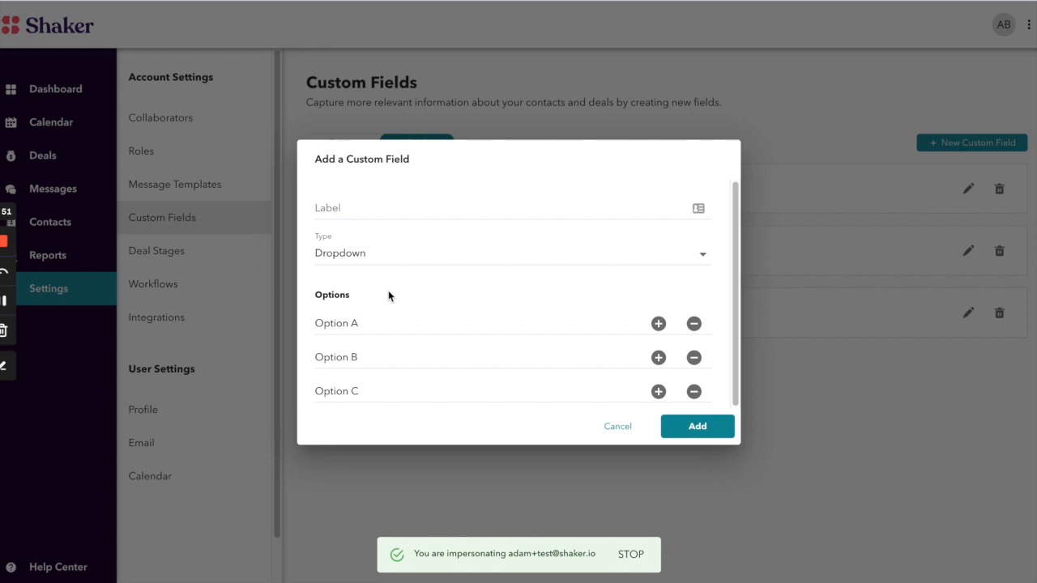
pyautogui.click(617, 437)
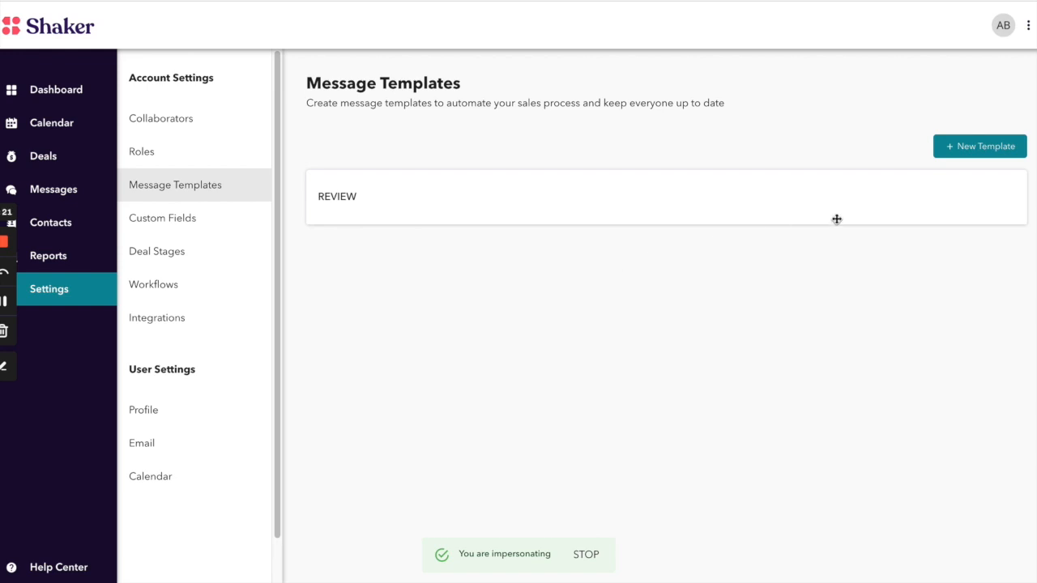
# Create a message template named "Buyer - Congrats on your Offer" with the subject "Congrats on your Offer".
pyautogui.click(981, 152)
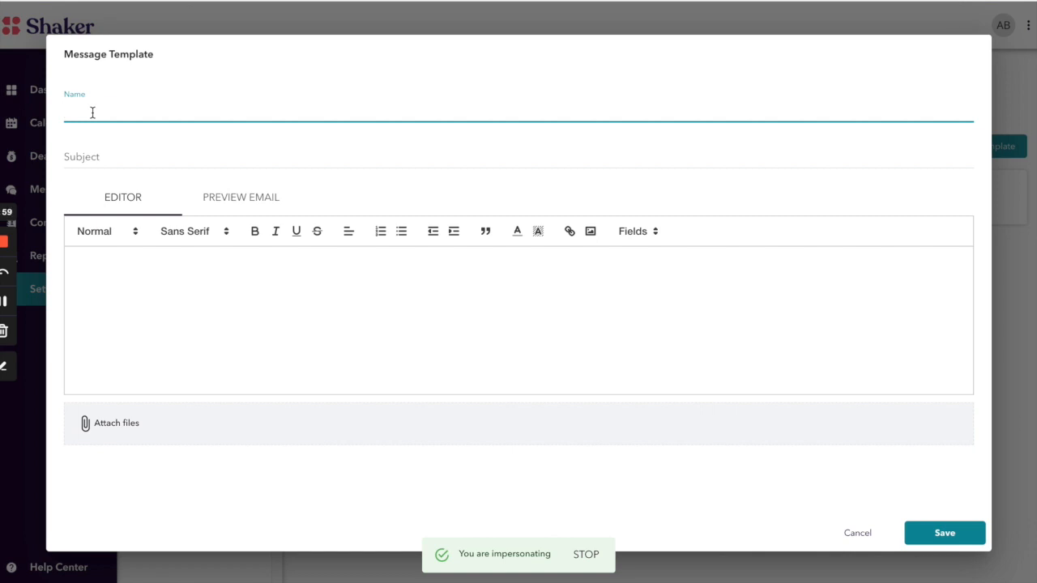
pyautogui.write('Buyer -')
pyautogui.write('Congrats on your Offer')
pyautogui.click(110, 156)
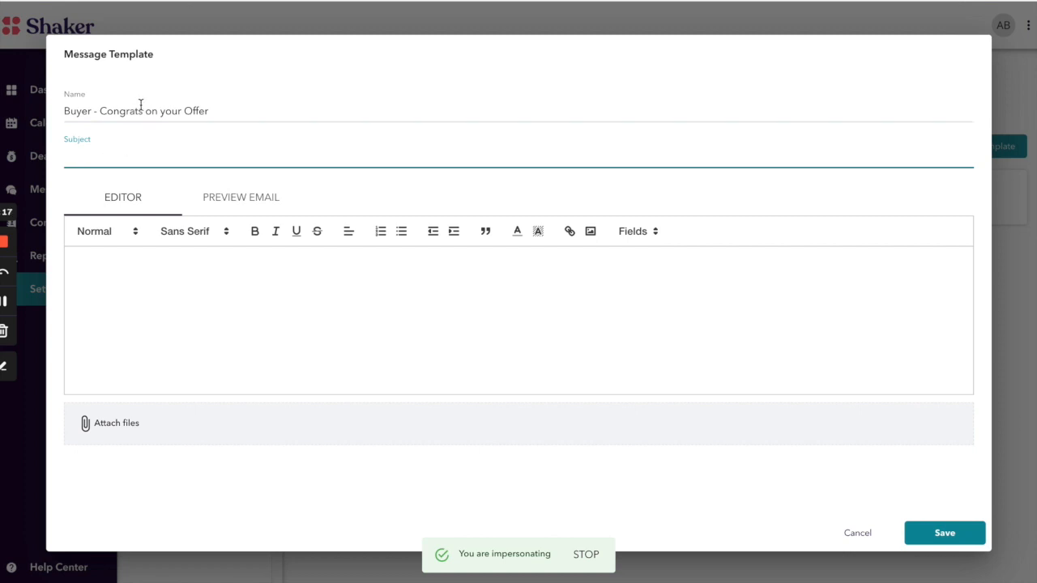
pyautogui.moveTo(227, 114); pyautogui.dragTo(99, 111)
pyautogui.hotkey('ctrl', 'c')
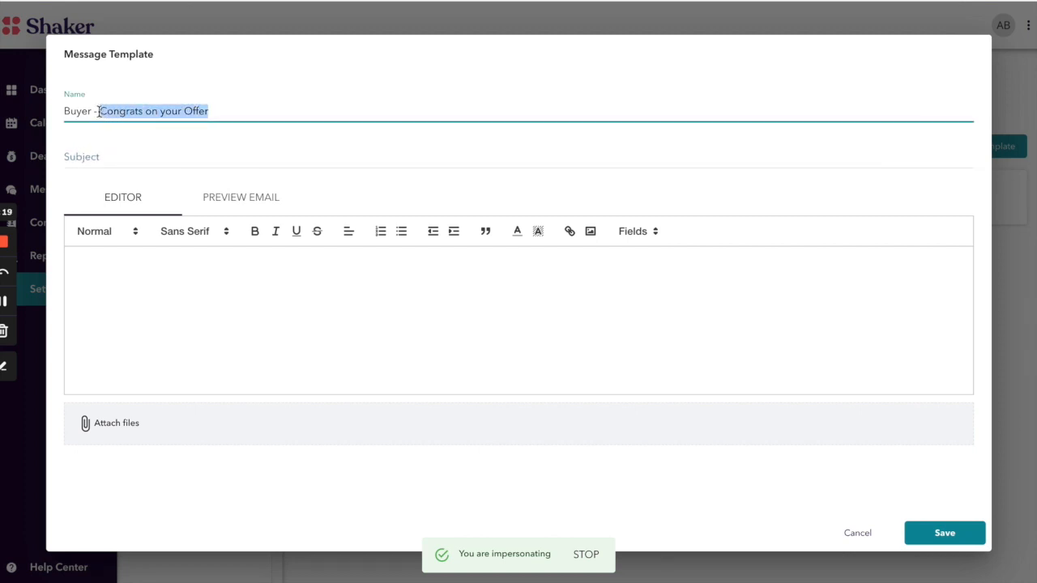
pyautogui.click(135, 159)
pyautogui.hotkey('ctrl', 'v')
# Start the message body with the greeting "Hi" followed by the Deal First Names field and a comma.
pyautogui.click(184, 273)
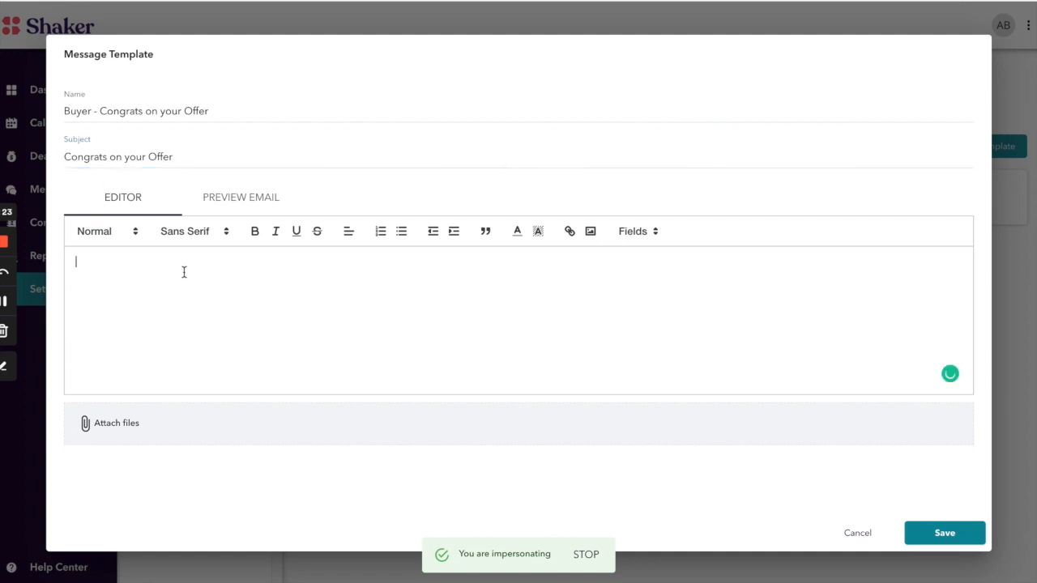
pyautogui.write('Hi')
pyautogui.click(658, 233)
pyautogui.scroll(-1, 657, 312)
pyautogui.scroll(-10, 656, 308)
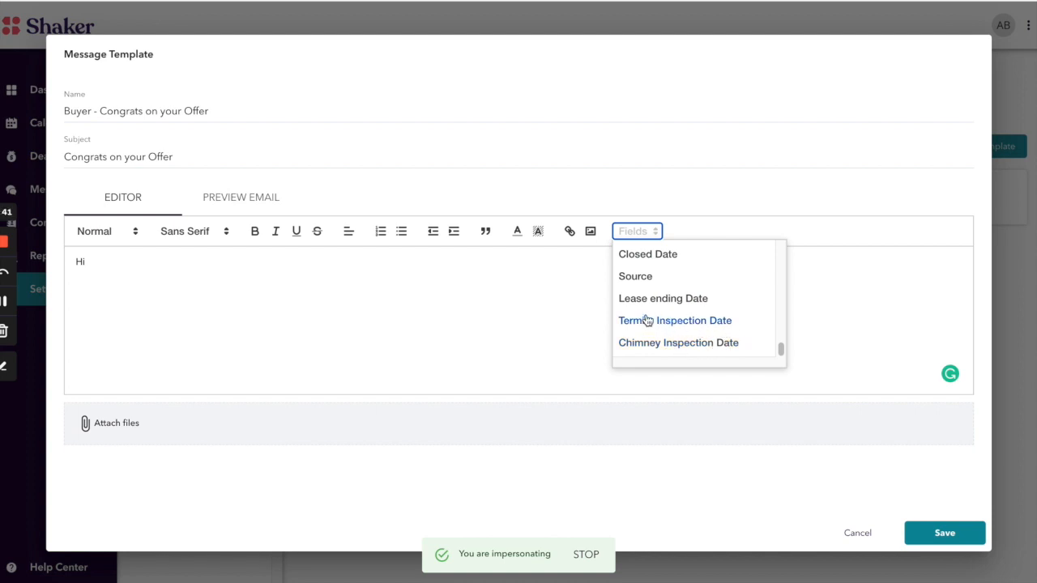
pyautogui.scroll(10, 688, 316)
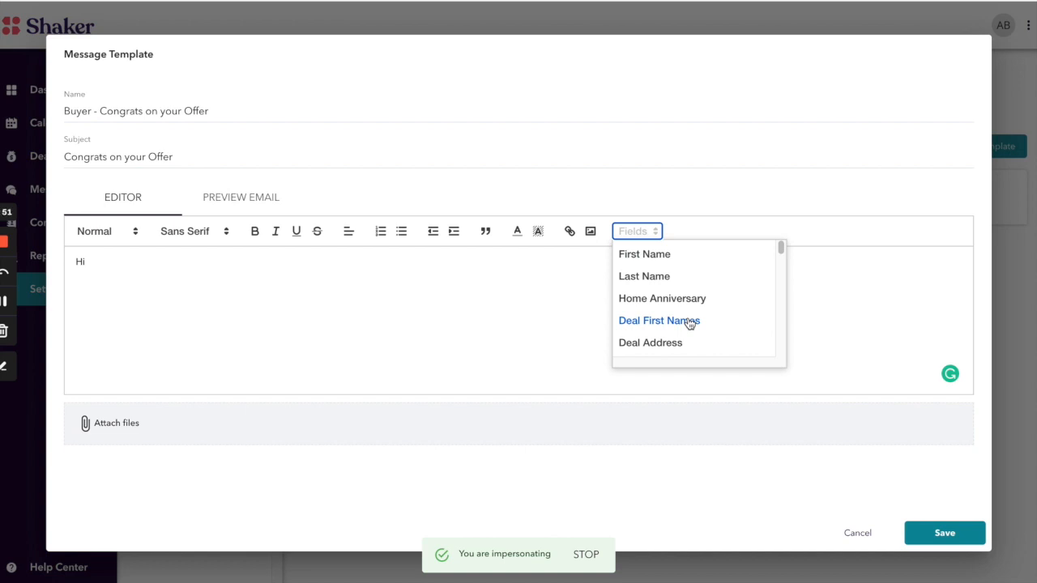
pyautogui.click(689, 322)
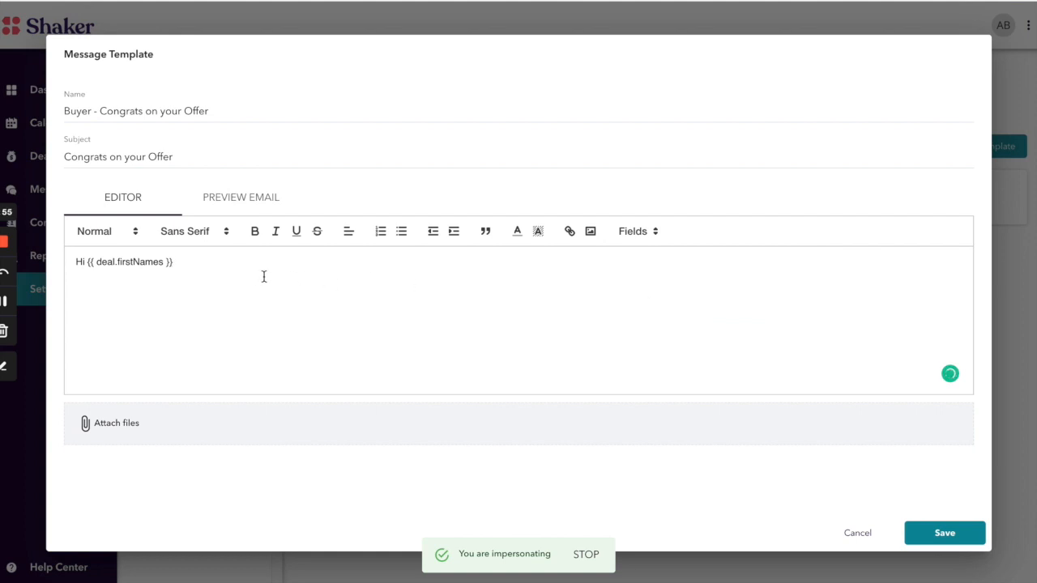
pyautogui.write(',  ')
# Add the line "Congrats on your offer at" with the Deal Address field and "!!", followed by the line "There are some next steps.".
pyautogui.write('Congrats on your offer at')
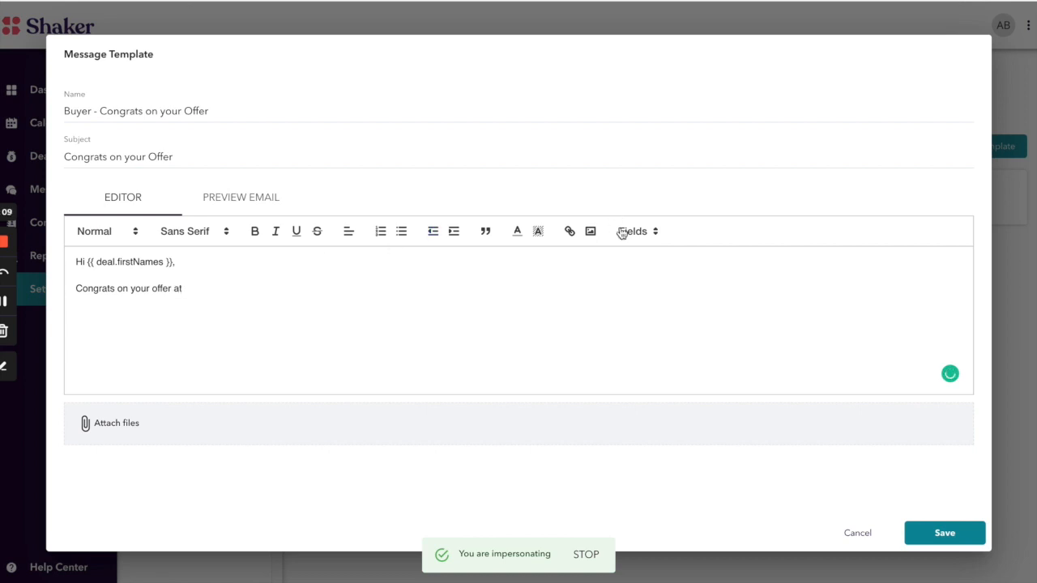
pyautogui.click(657, 233)
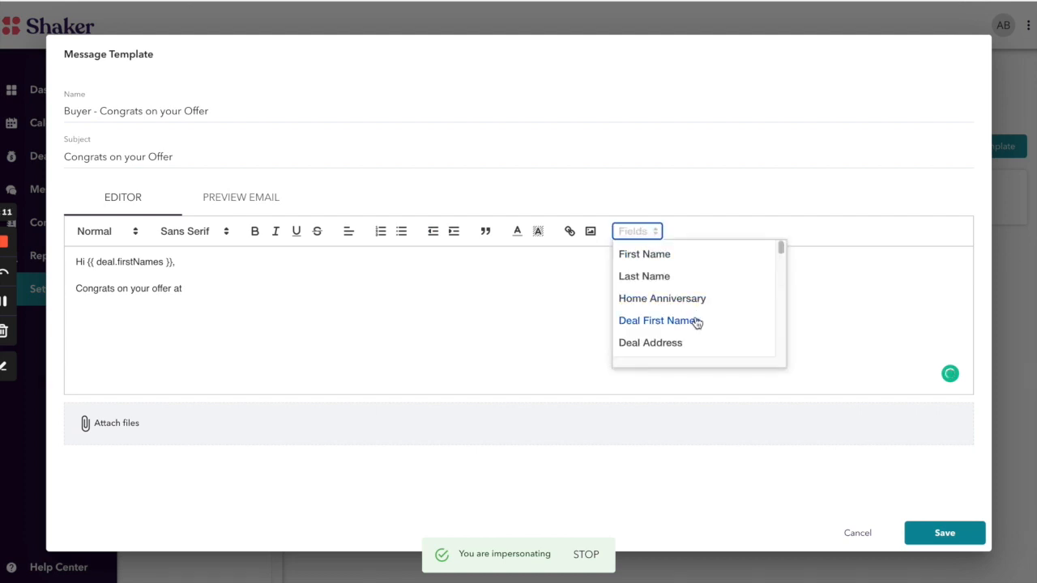
pyautogui.click(685, 343)
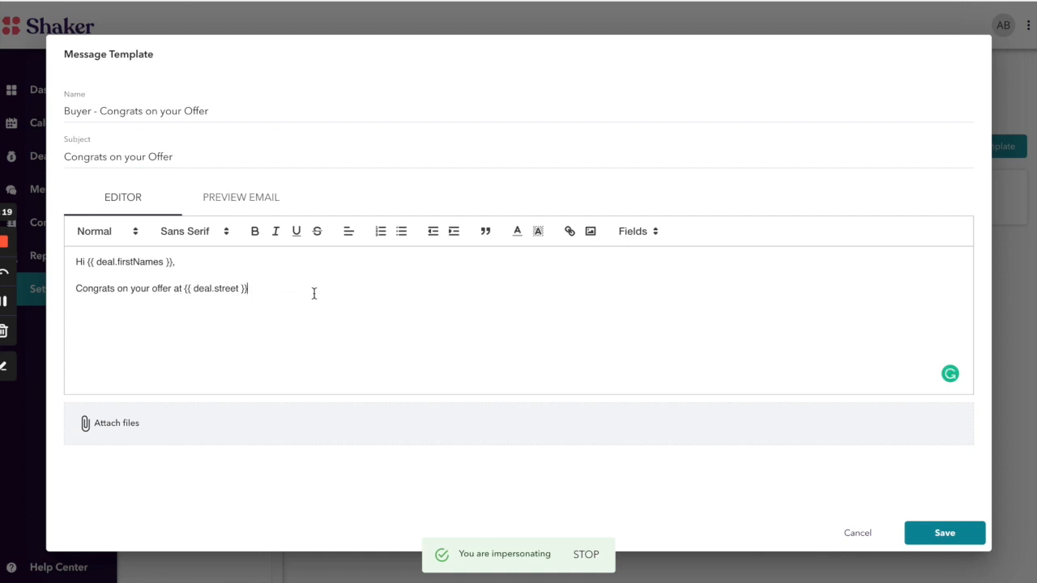
pyautogui.write(',')
pyautogui.write('There are some')
pyautogui.write(' next steps.')
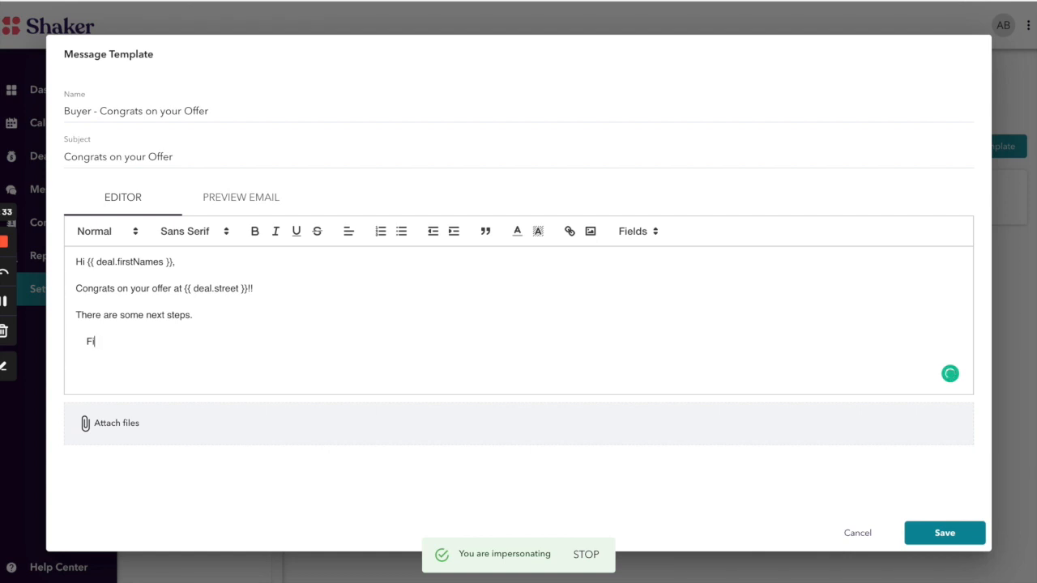
# Add the indented sentence "First up is your inspection which is scheduled for" and end it with the Inspection Date field and a period.
pyautogui.write('up is your inspection which is sche')
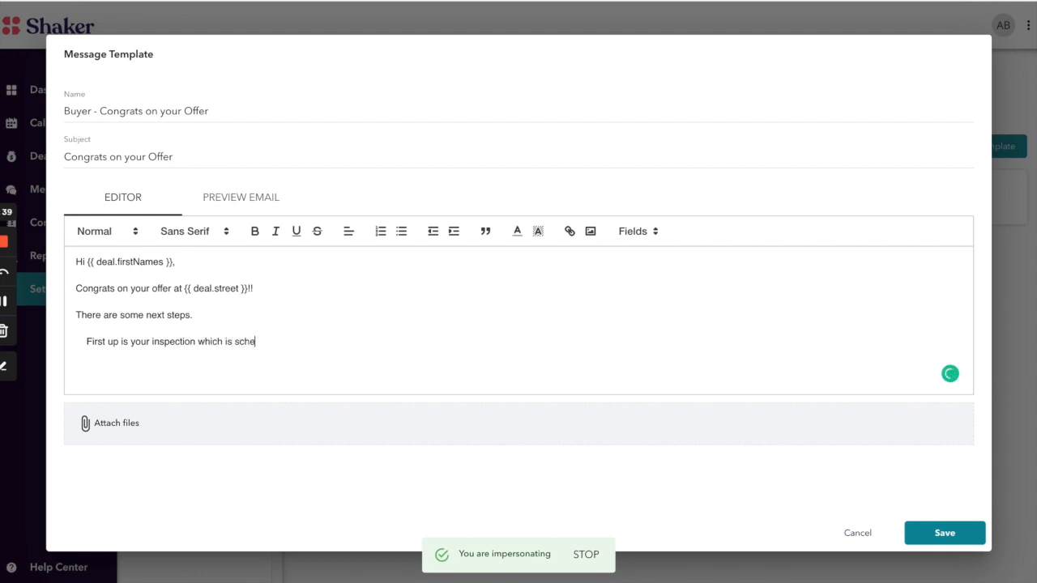
pyautogui.write('duled for')
pyautogui.click(652, 231)
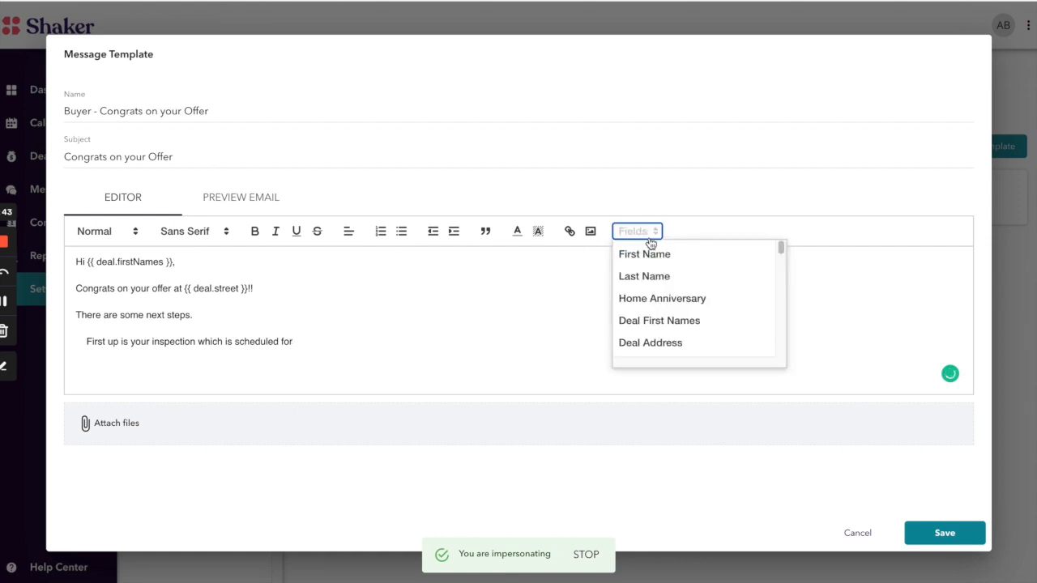
pyautogui.scroll(-4, 660, 294)
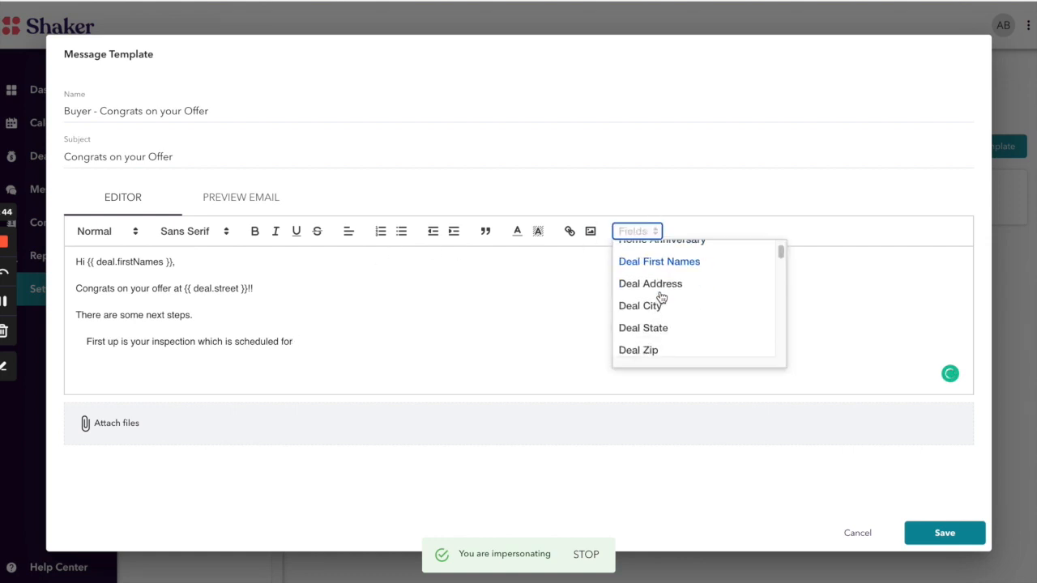
pyautogui.scroll(-3, 661, 299)
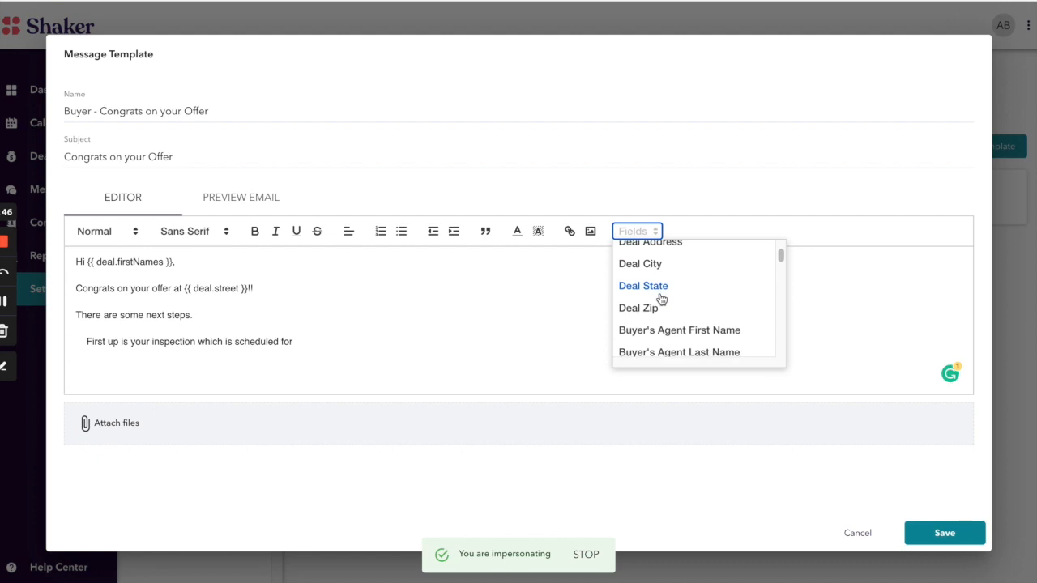
pyautogui.scroll(-1, 661, 300)
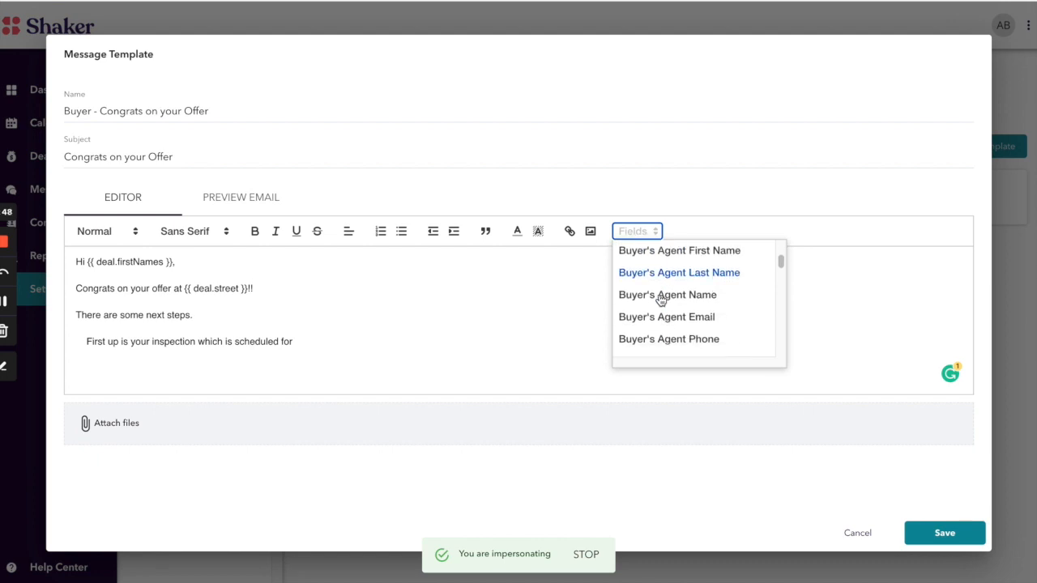
pyautogui.scroll(-1, 661, 300)
pyautogui.scroll(-1, 660, 300)
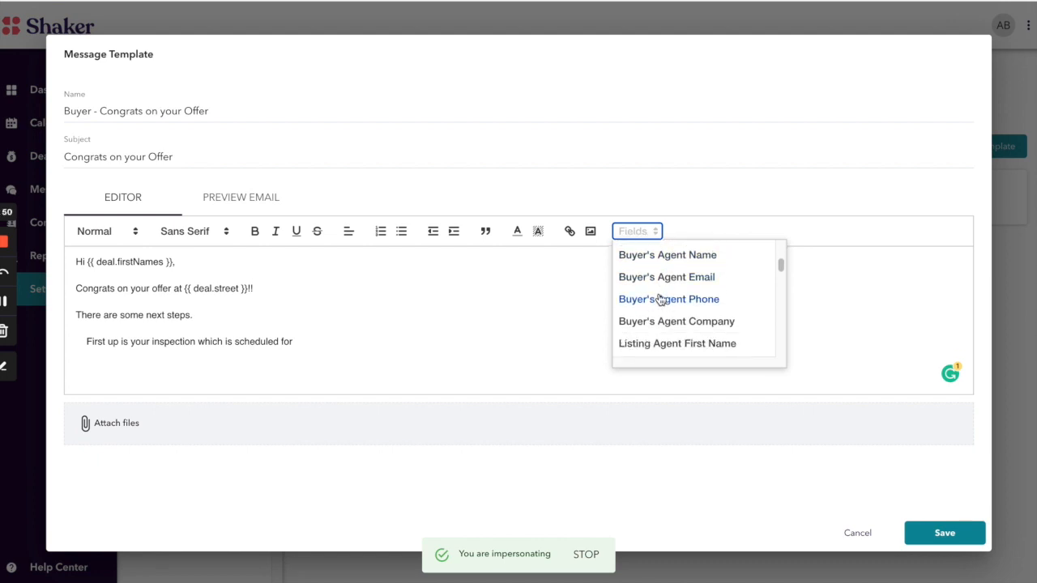
pyautogui.scroll(-8, 660, 299)
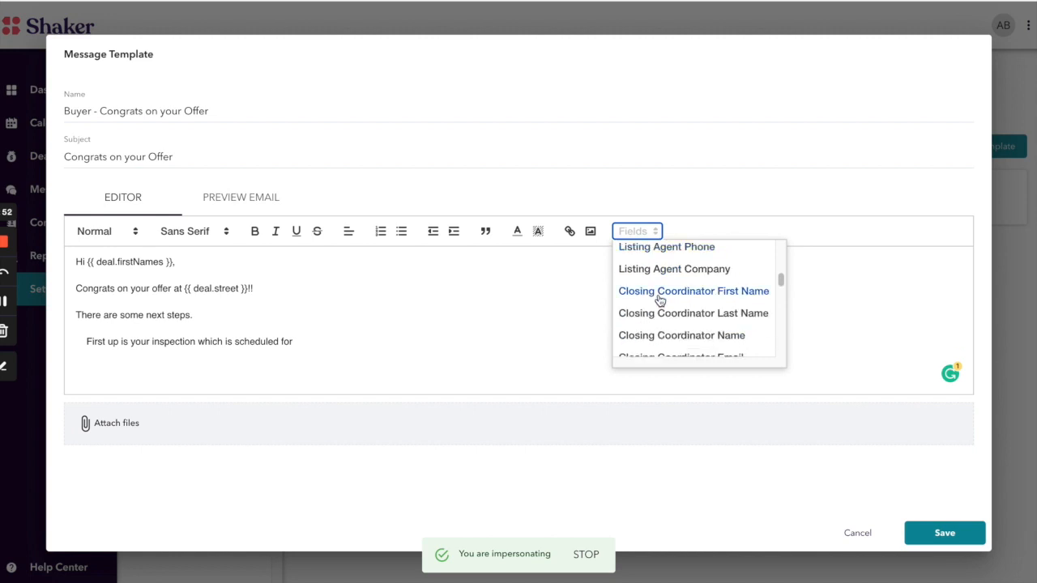
pyautogui.scroll(-5, 660, 300)
pyautogui.scroll(-1, 660, 305)
pyautogui.scroll(-12, 660, 305)
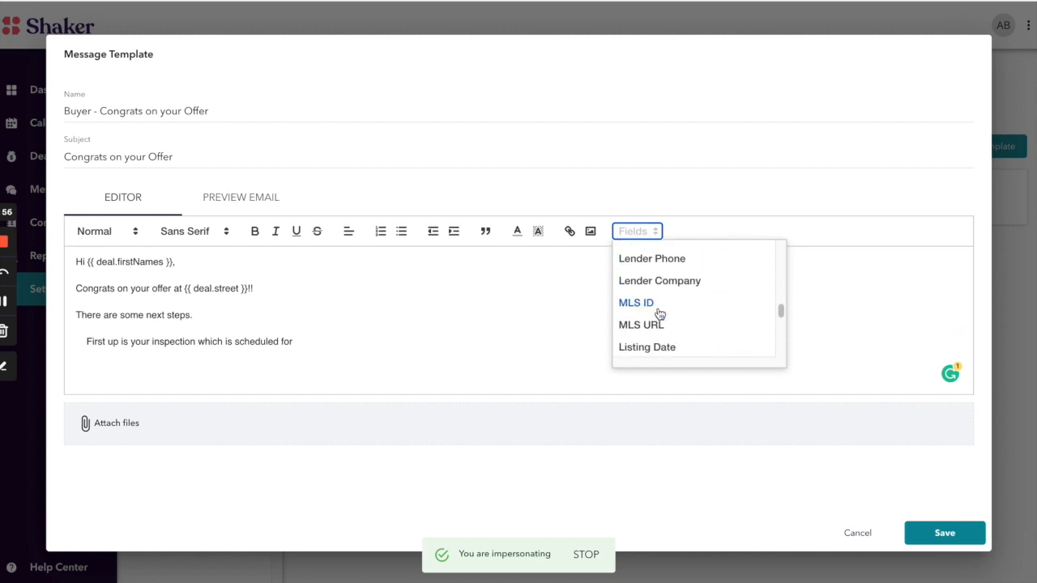
pyautogui.scroll(-4, 658, 314)
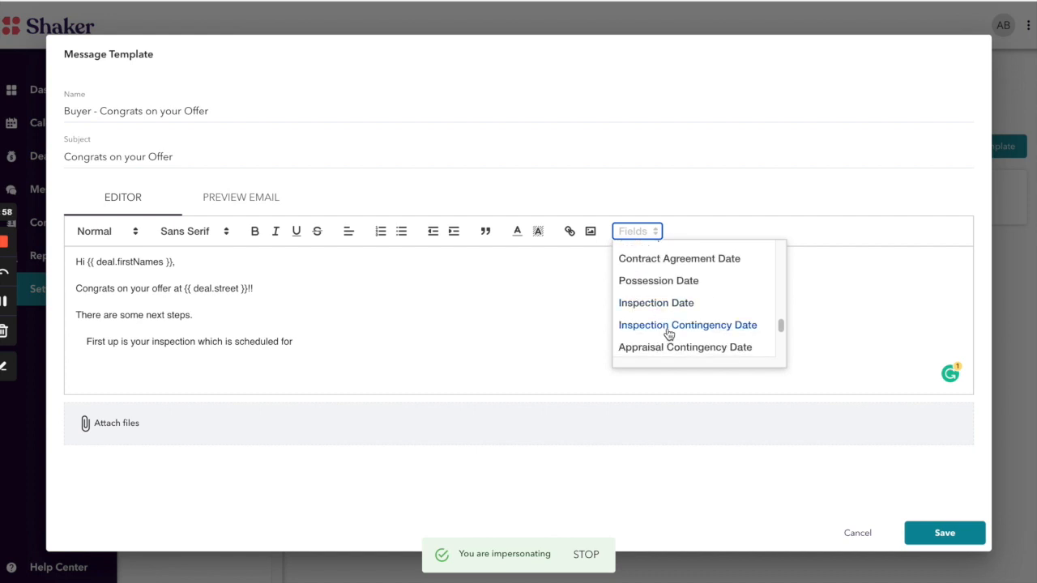
pyautogui.click(669, 312)
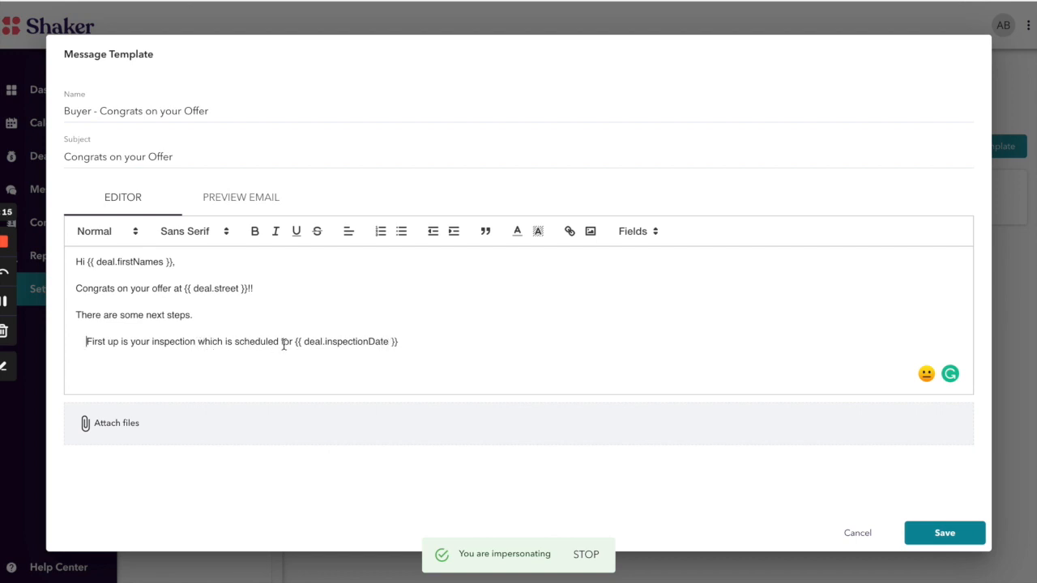
pyautogui.click(404, 341)
# Examine the insertable fields for the buyer's agent, listing agent and closing coordinator, and leave the list without inserting one.
pyautogui.click(653, 232)
pyautogui.scroll(-5, 683, 301)
pyautogui.scroll(-2, 683, 304)
pyautogui.scroll(10, 685, 316)
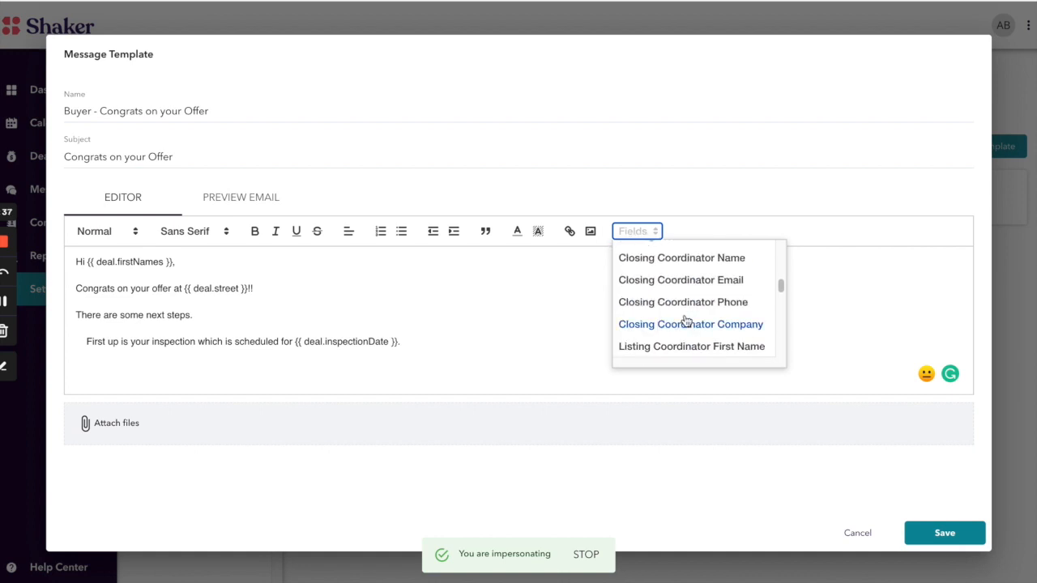
pyautogui.scroll(3, 683, 315)
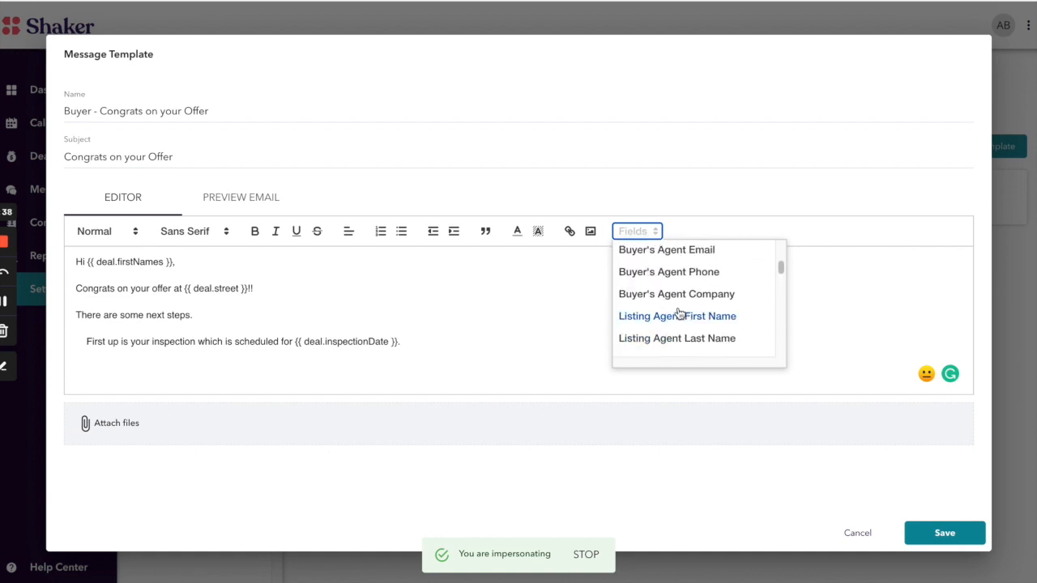
pyautogui.scroll(-1, 681, 312)
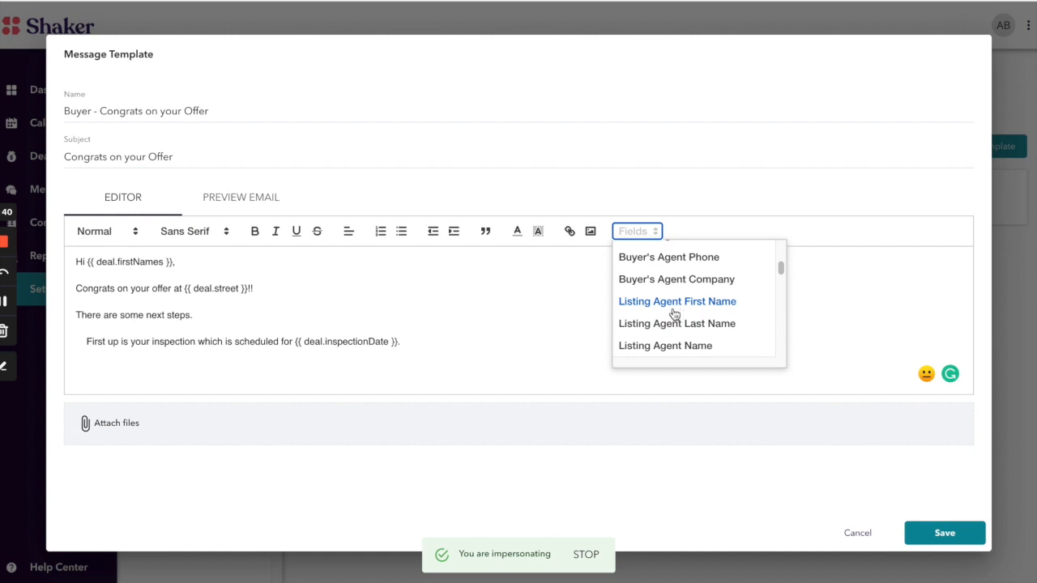
pyautogui.scroll(1, 676, 314)
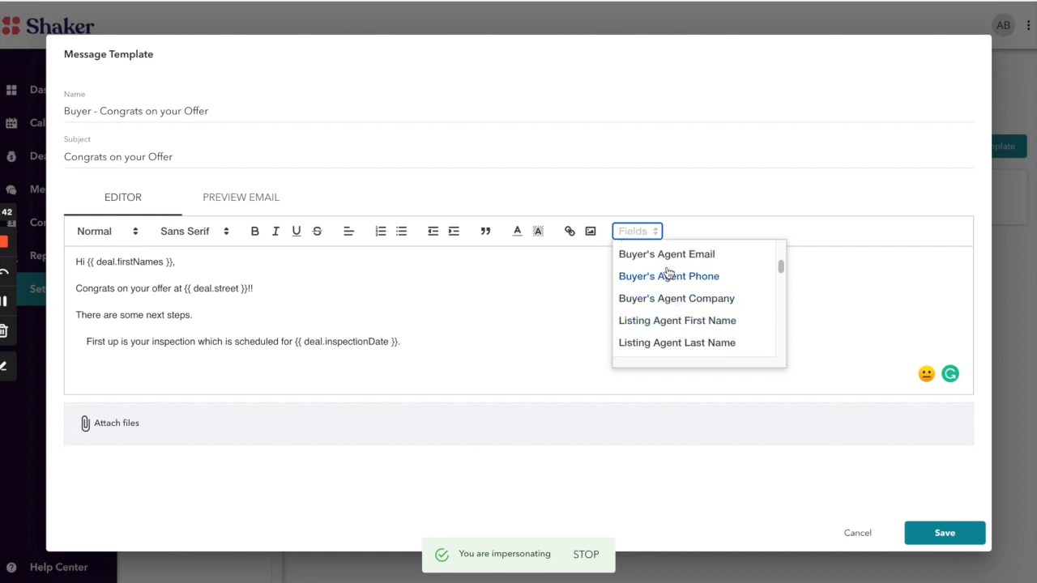
pyautogui.scroll(-1, 675, 293)
pyautogui.scroll(-2, 700, 313)
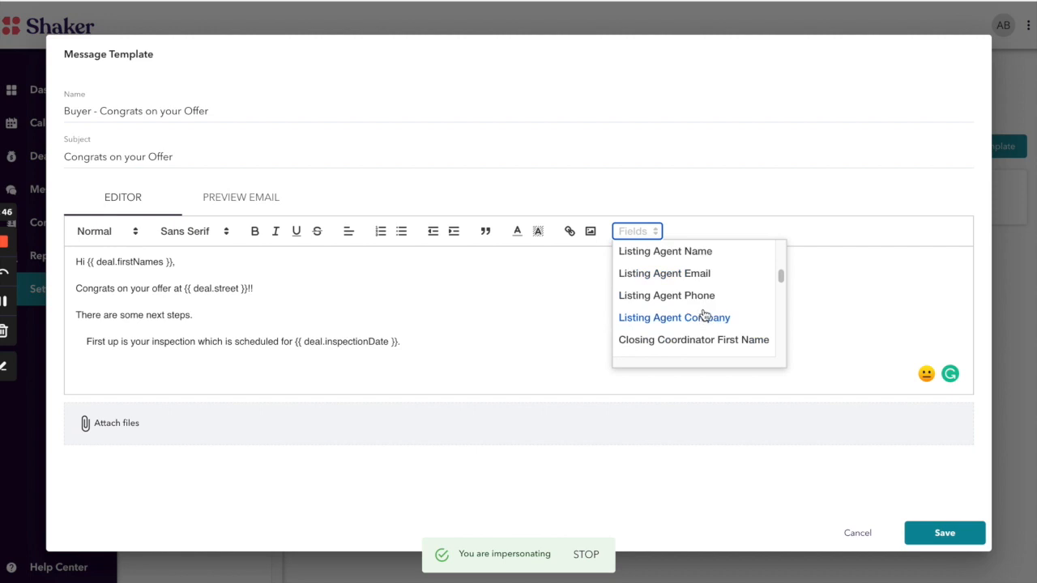
pyautogui.scroll(-1, 701, 315)
pyautogui.scroll(-1, 701, 315)
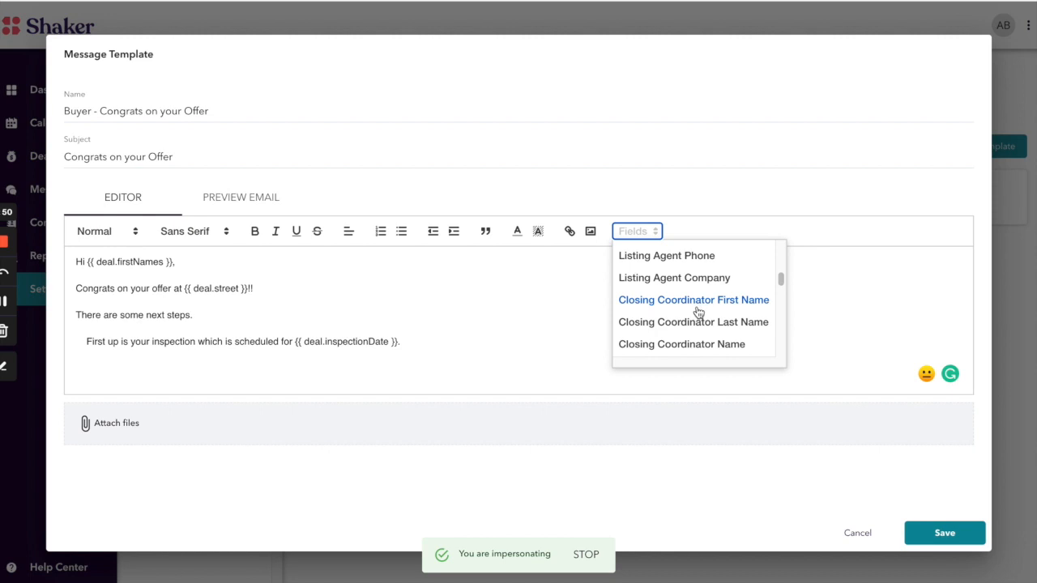
pyautogui.click(397, 305)
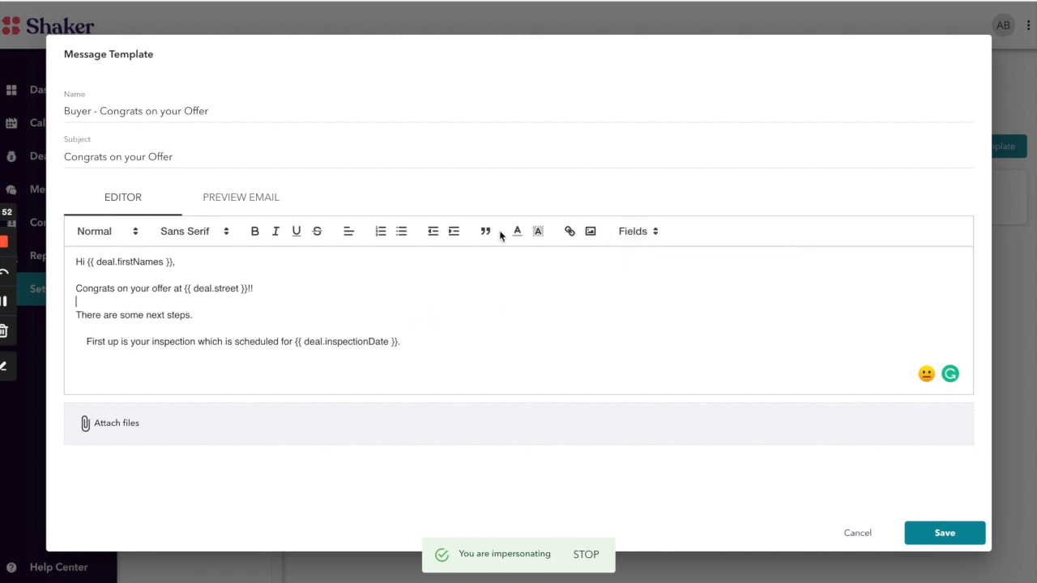
# Preview the email with sample data, check the rendered address and inspection date, and save the message template.
pyautogui.click(270, 209)
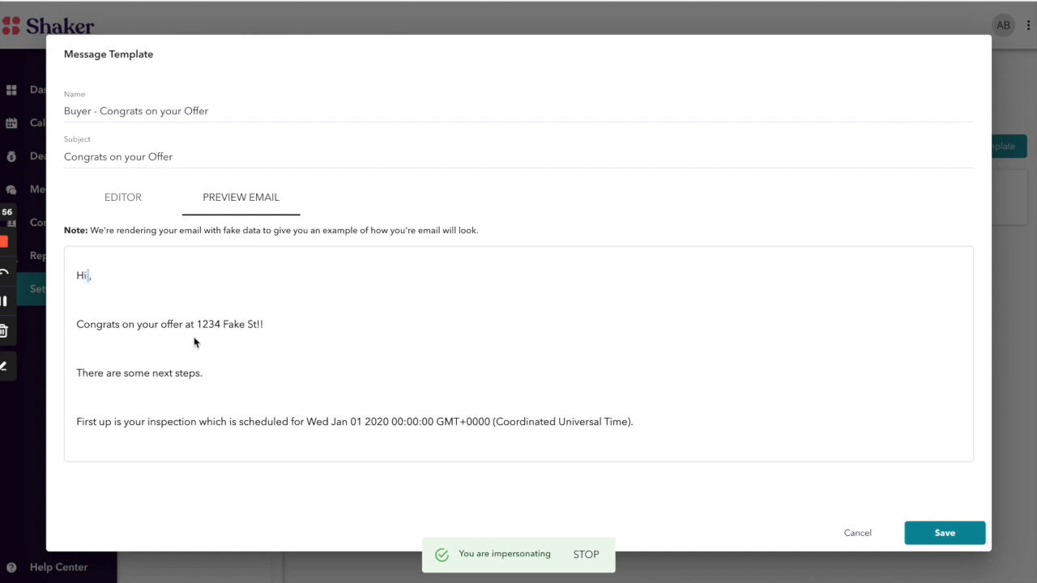
pyautogui.moveTo(197, 324); pyautogui.dragTo(261, 325)
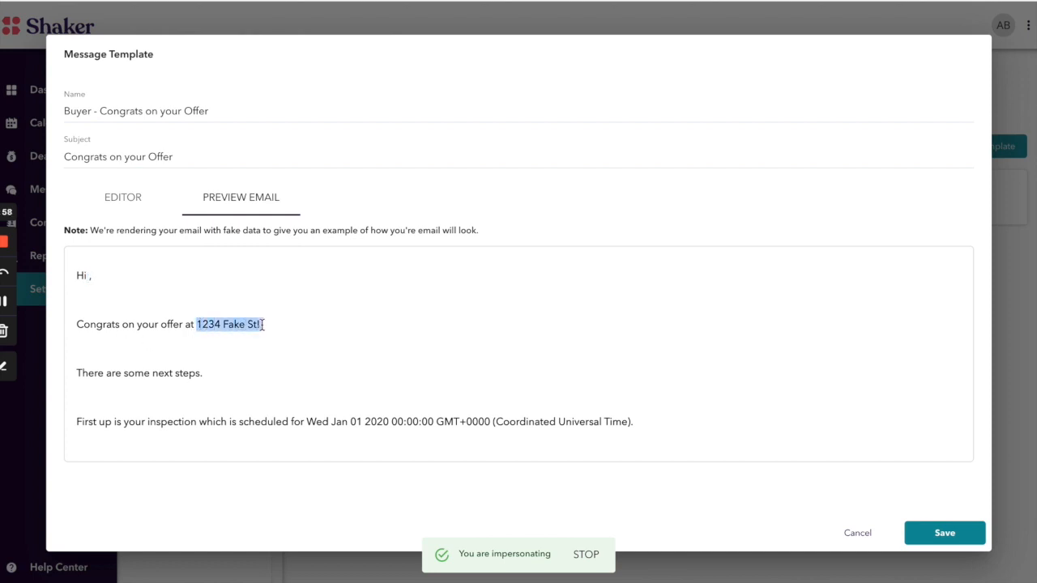
pyautogui.moveTo(305, 421); pyautogui.dragTo(604, 433)
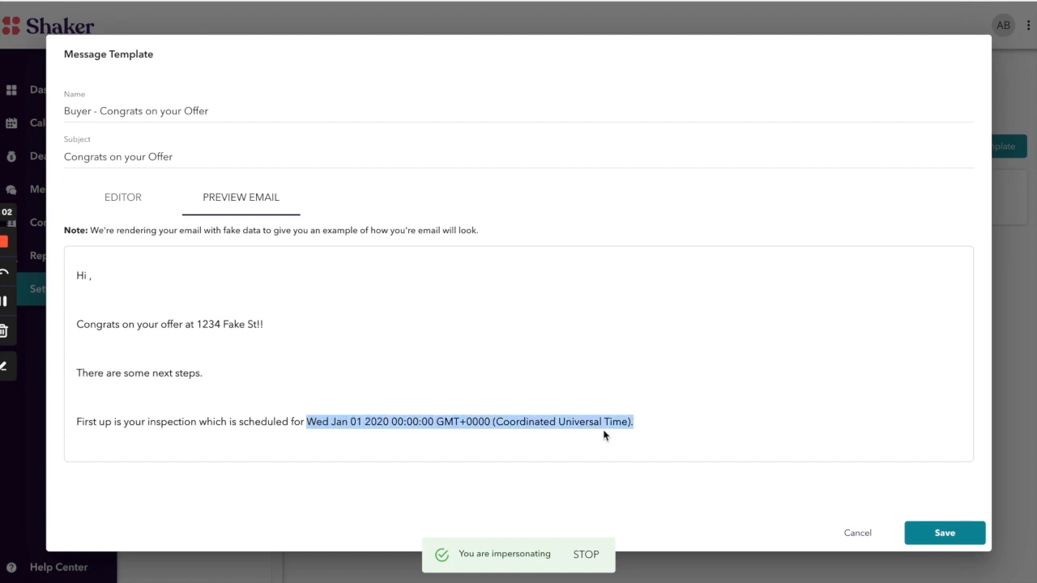
pyautogui.click(449, 401)
pyautogui.click(121, 201)
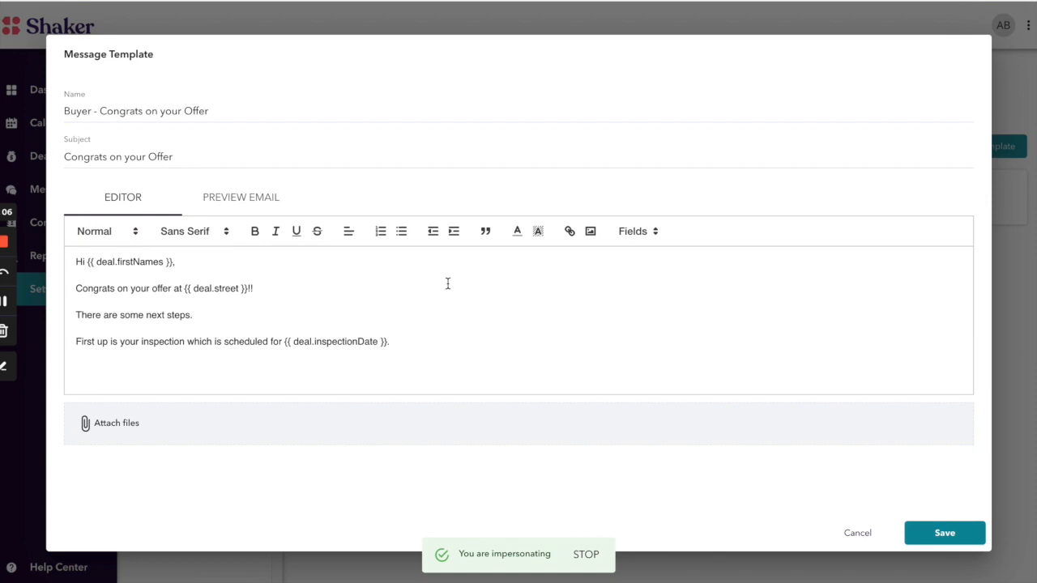
pyautogui.click(910, 535)
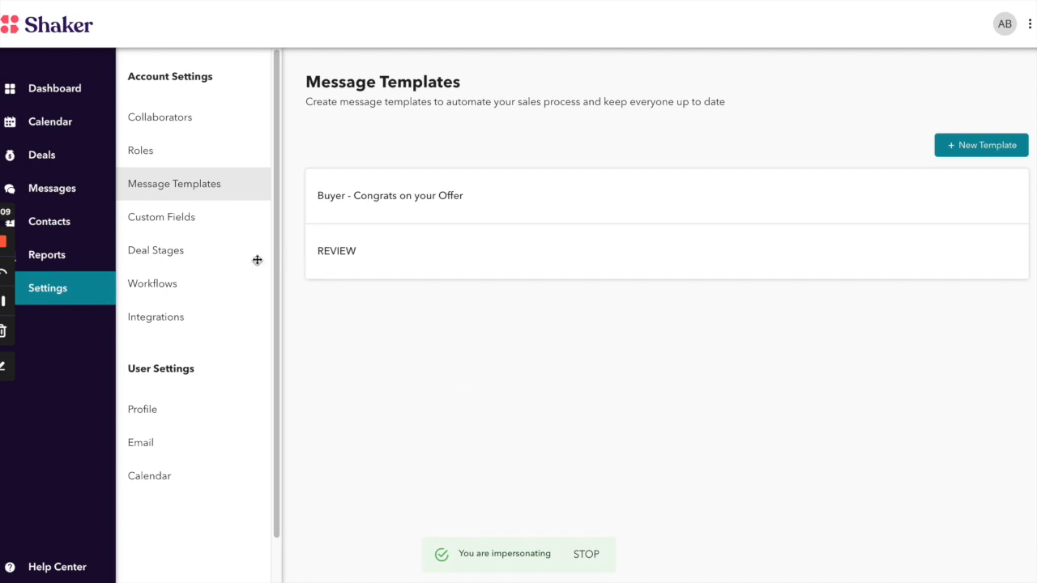
# Open the Offer stage from the Buying deal stages in the account settings.
pyautogui.click(187, 257)
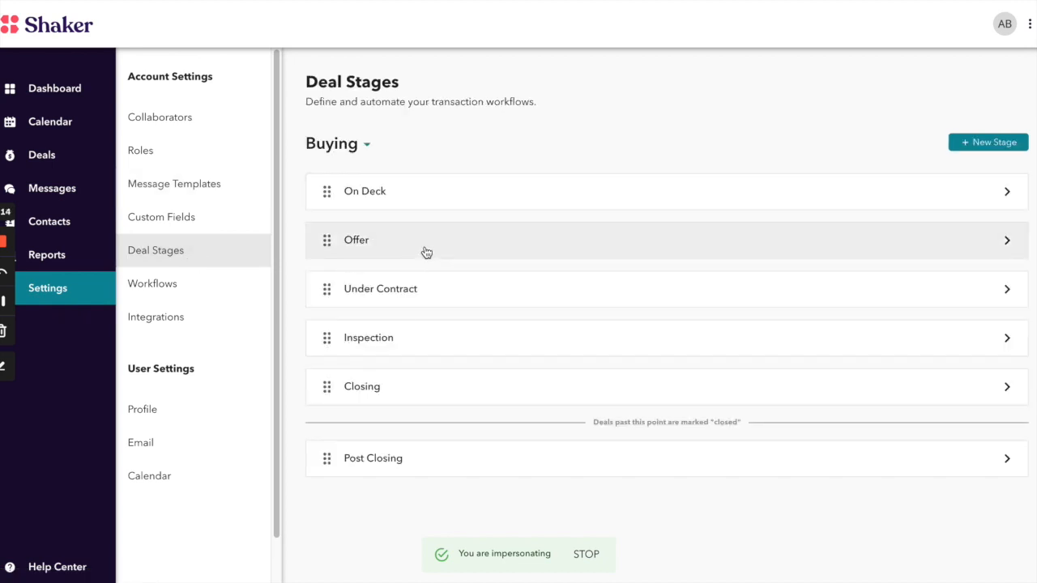
pyautogui.click(426, 253)
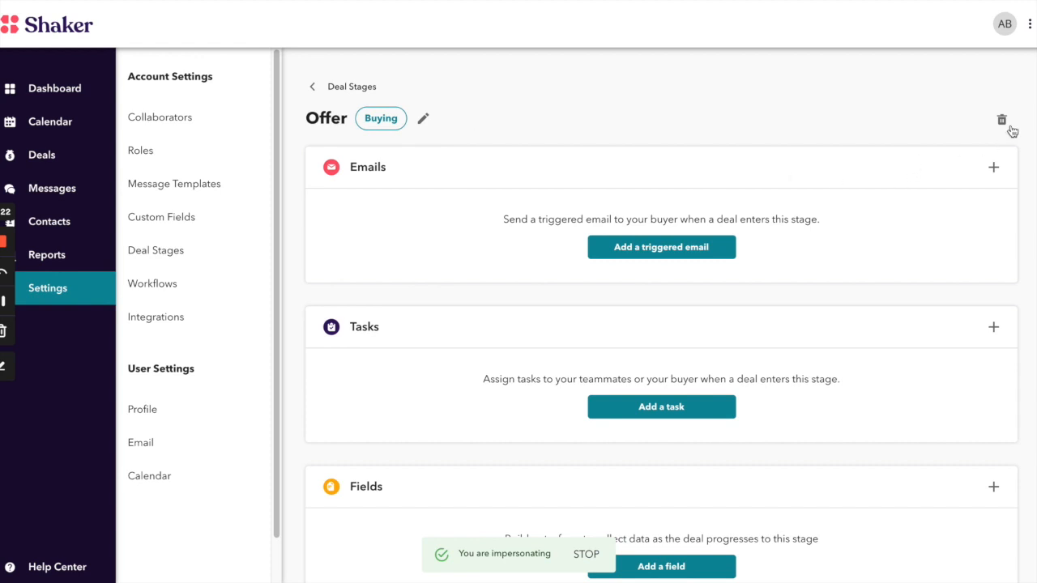
# Return to the Buying deal stages list, try moving the Offer stage within the order, and reopen the Offer stage.
pyautogui.click(311, 88)
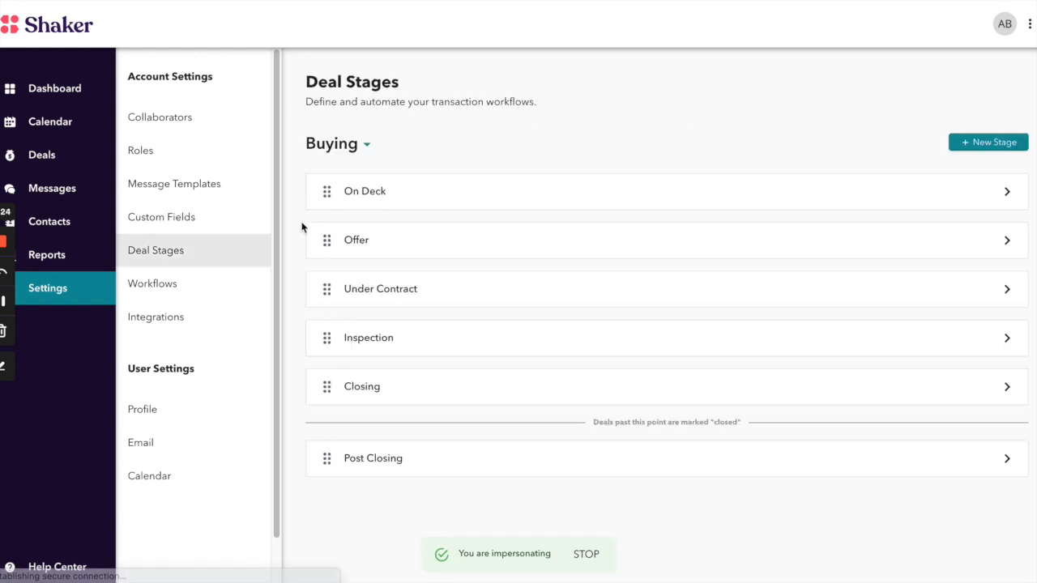
pyautogui.moveTo(327, 240)
pyautogui.mouseDown()
pyautogui.moveTo(320, 192)
pyautogui.moveTo(320, 288)
pyautogui.moveTo(324, 241)
pyautogui.moveTo(339, 253)
pyautogui.mouseUp()
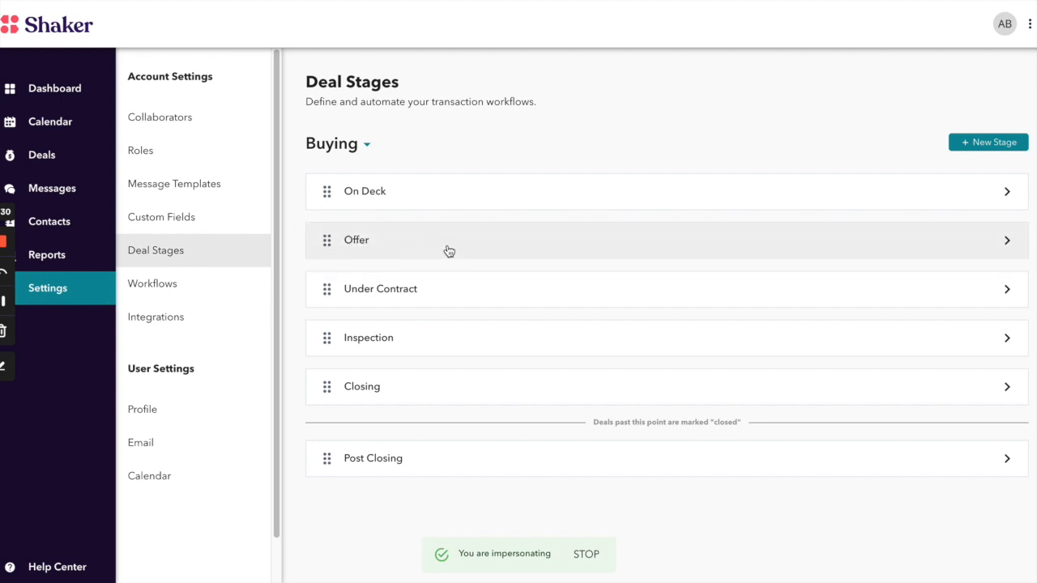
pyautogui.click(820, 241)
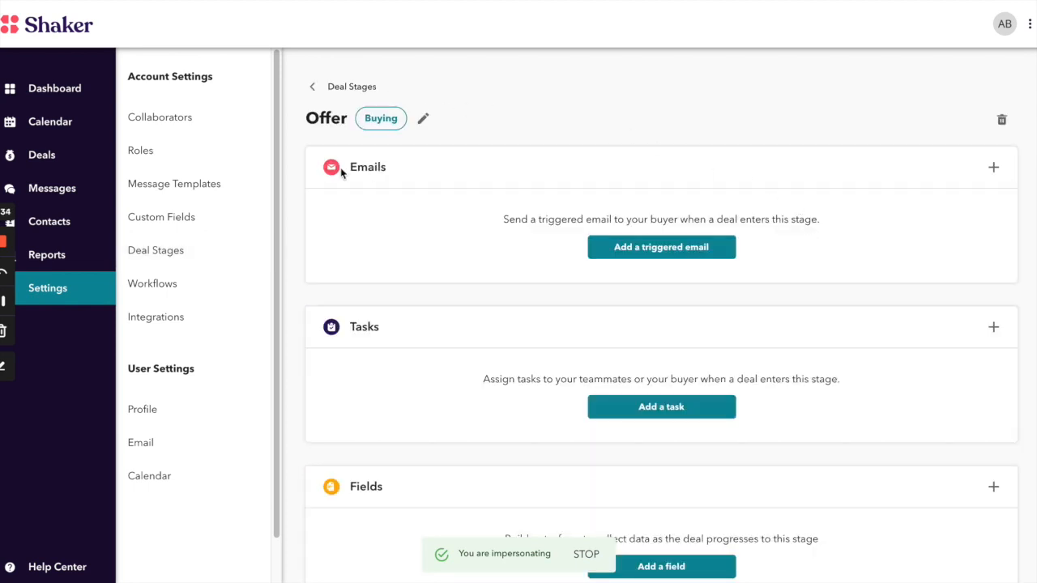
# Add the Address field to the Offer stage's form fields and save it.
pyautogui.scroll(-1, 686, 301)
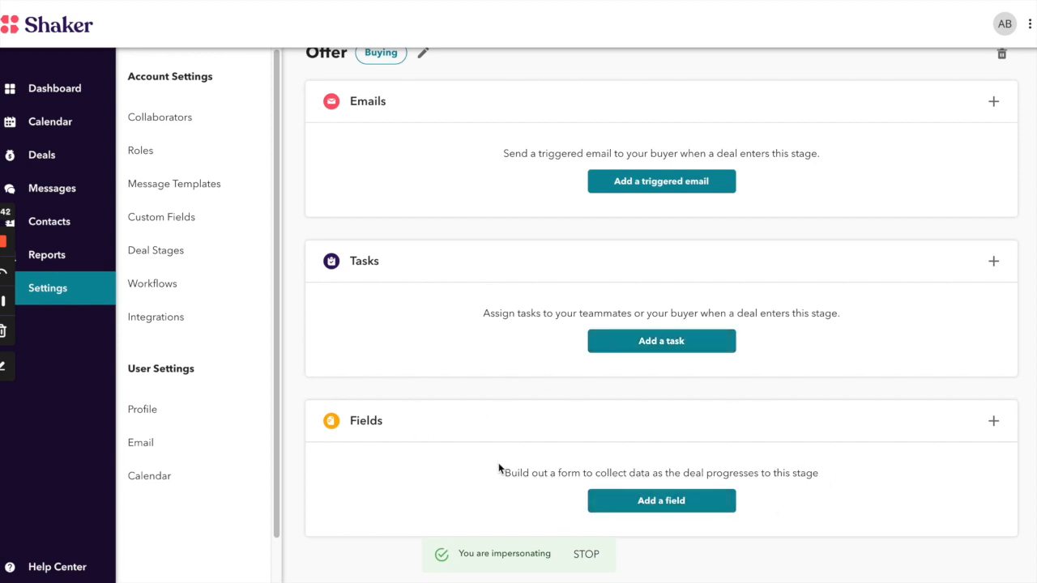
pyautogui.click(676, 501)
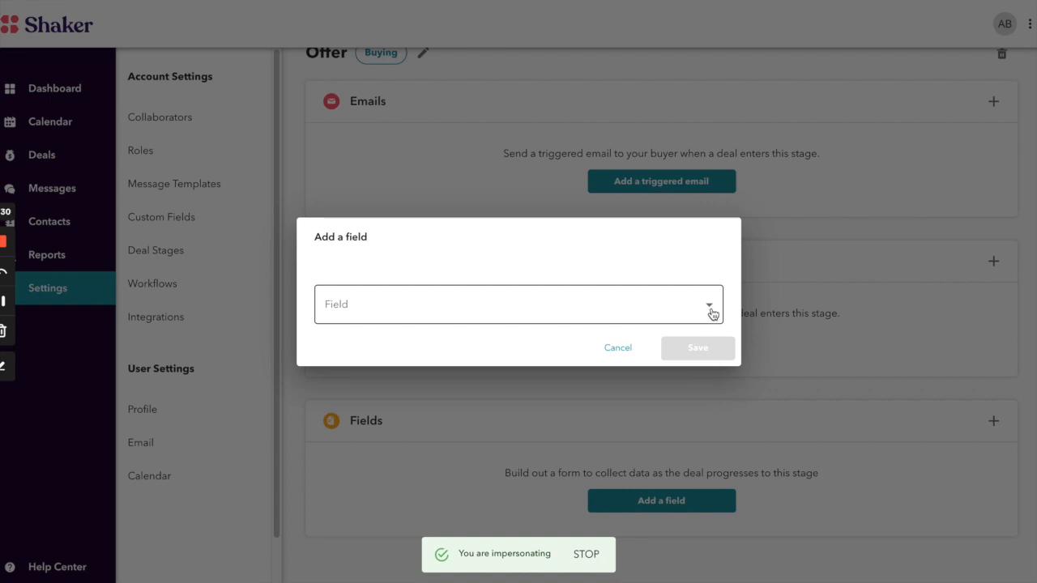
pyautogui.click(619, 350)
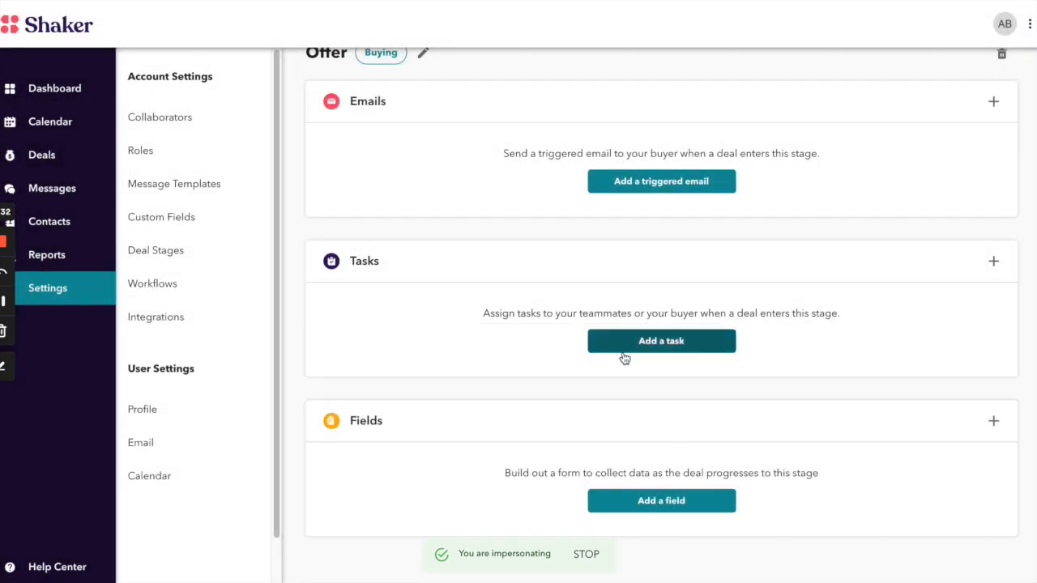
pyautogui.click(711, 502)
pyautogui.click(700, 302)
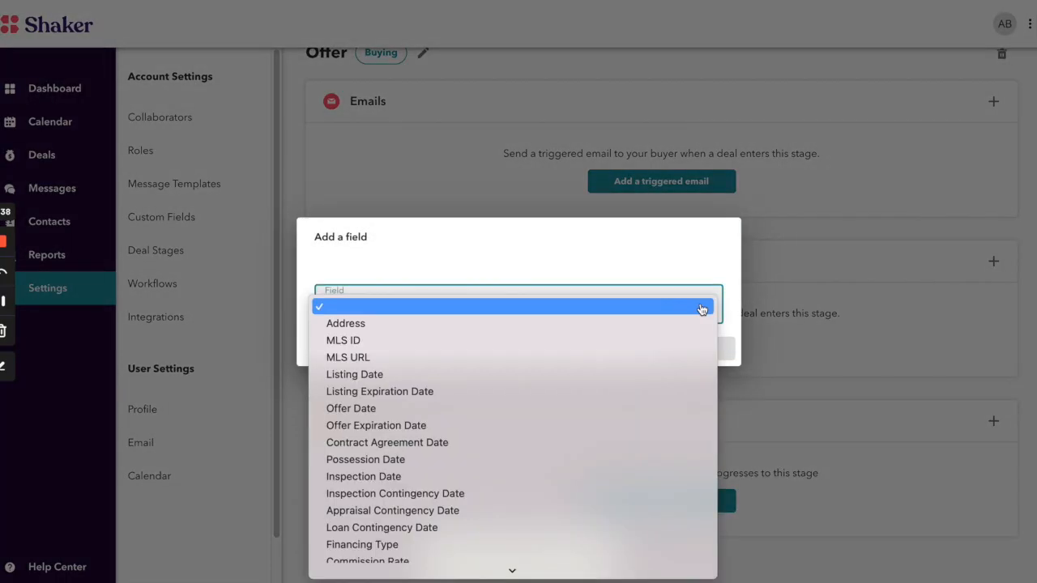
pyautogui.click(641, 326)
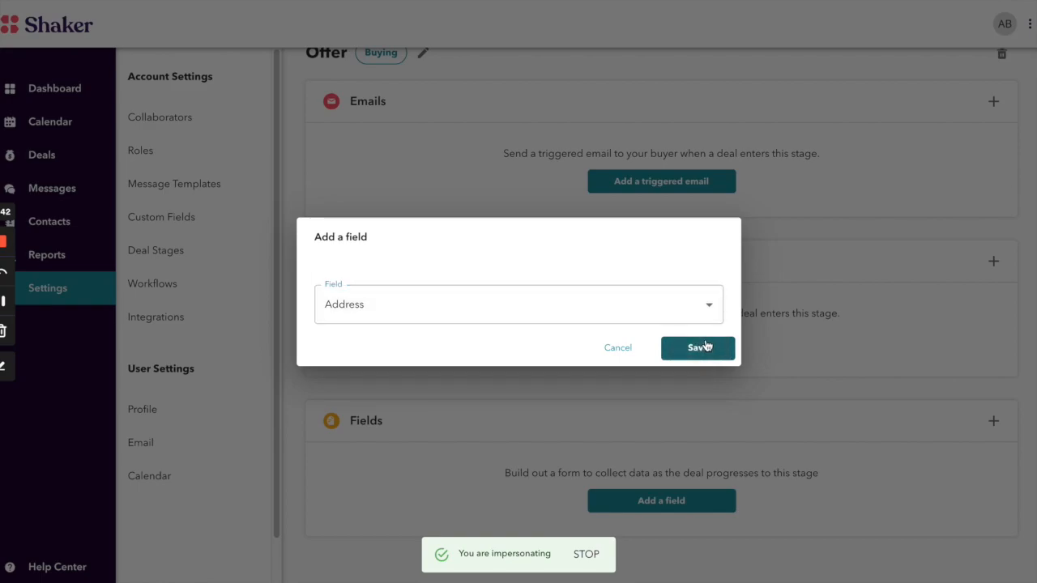
pyautogui.click(702, 347)
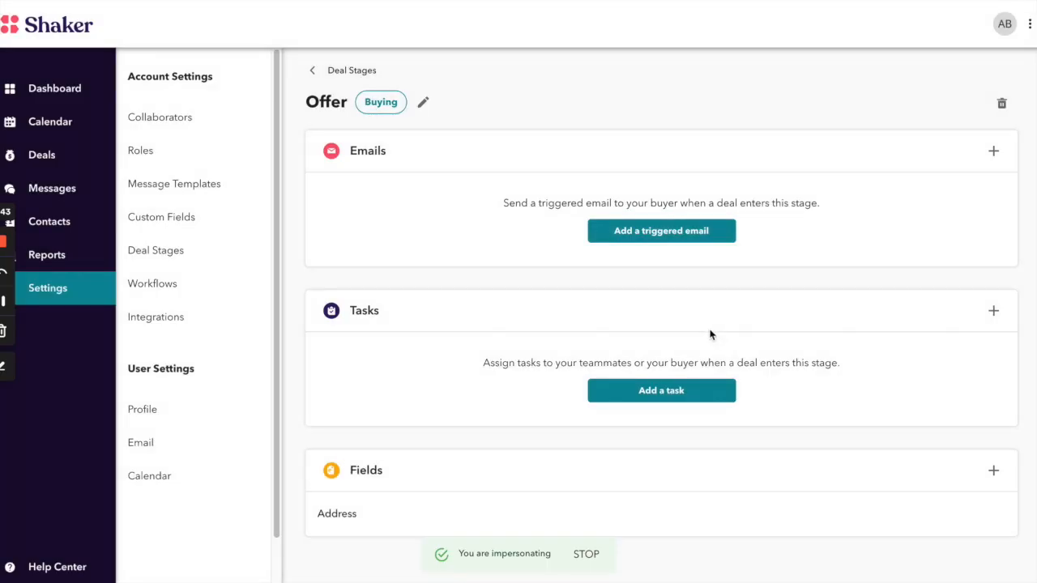
# Add the Inspection Date field to the Offer stage and save it.
pyautogui.click(994, 470)
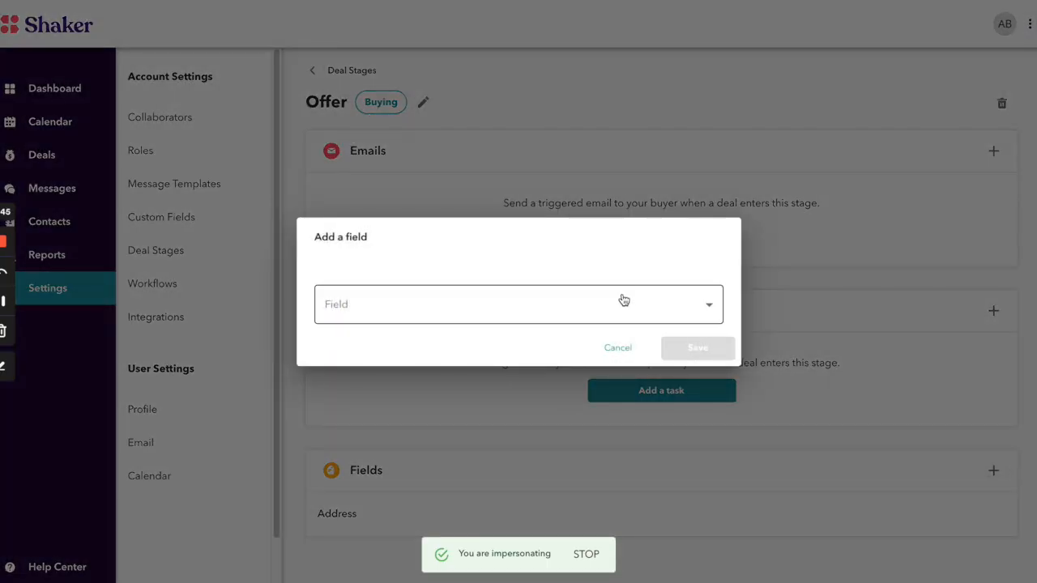
pyautogui.click(701, 305)
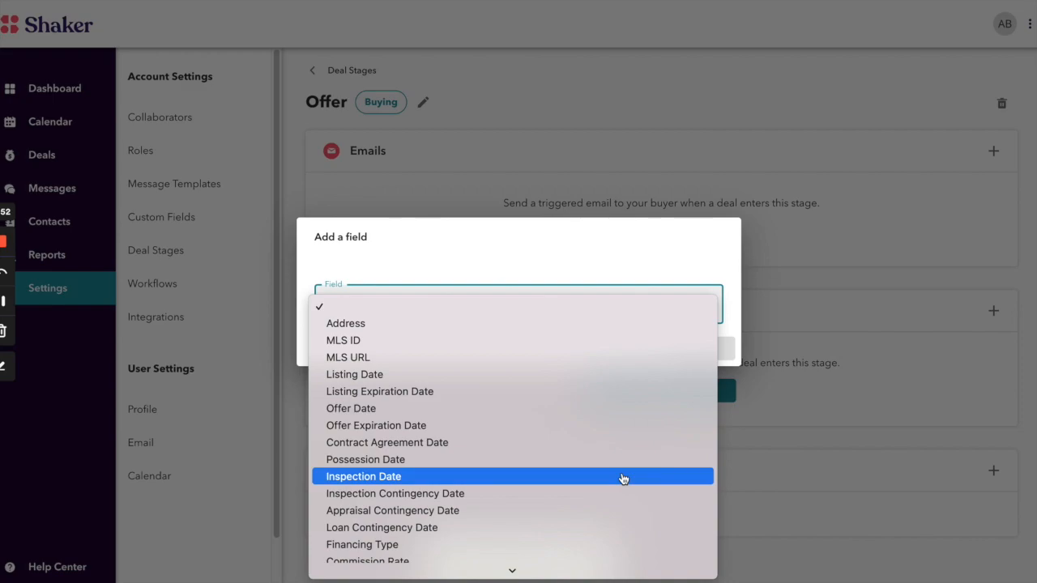
pyautogui.click(622, 477)
pyautogui.click(699, 350)
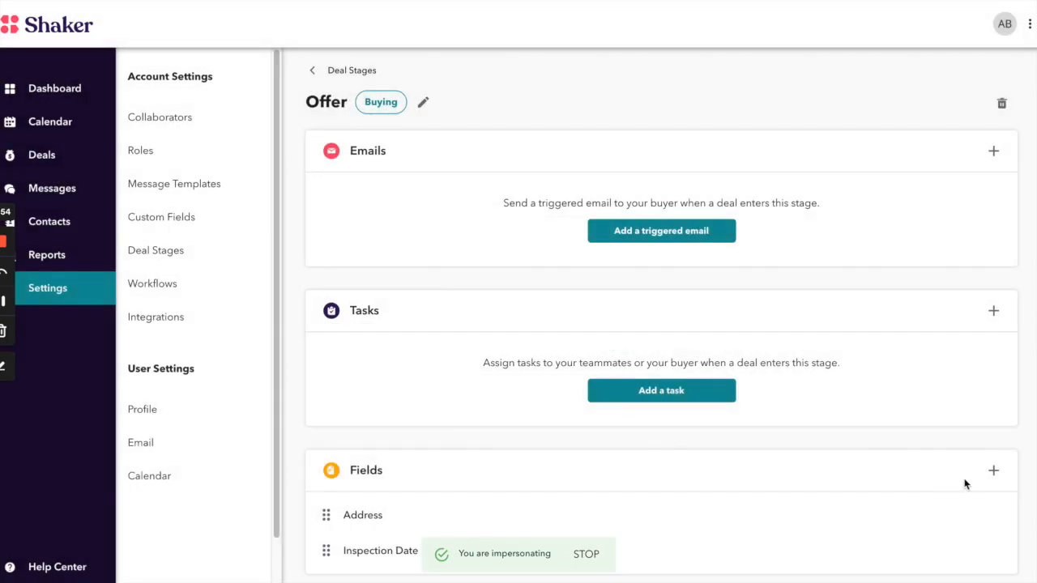
# Add the Offer Date field to the Offer stage and move it above Inspection Date.
pyautogui.click(993, 470)
pyautogui.click(688, 312)
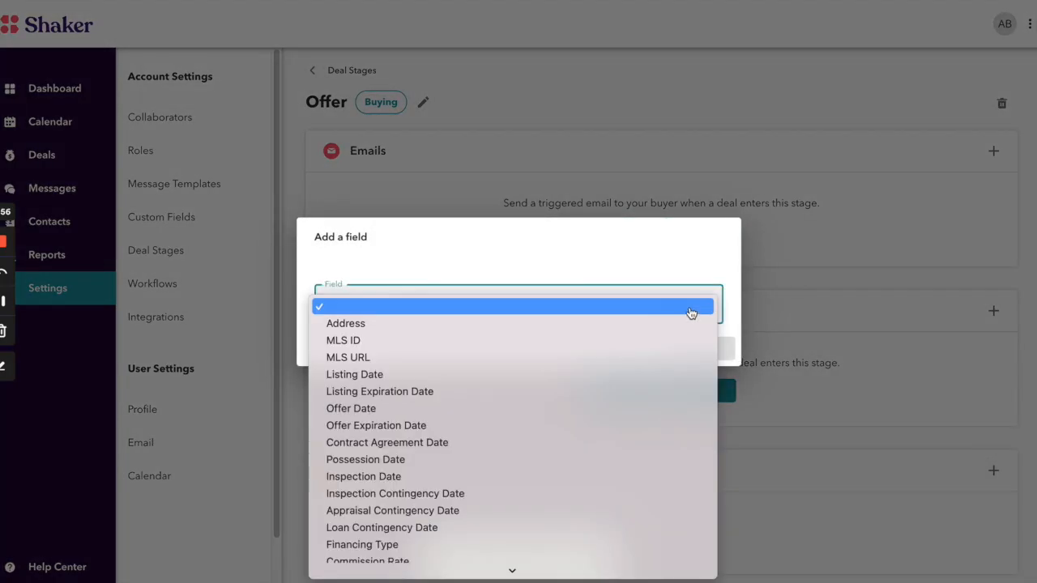
pyautogui.click(586, 410)
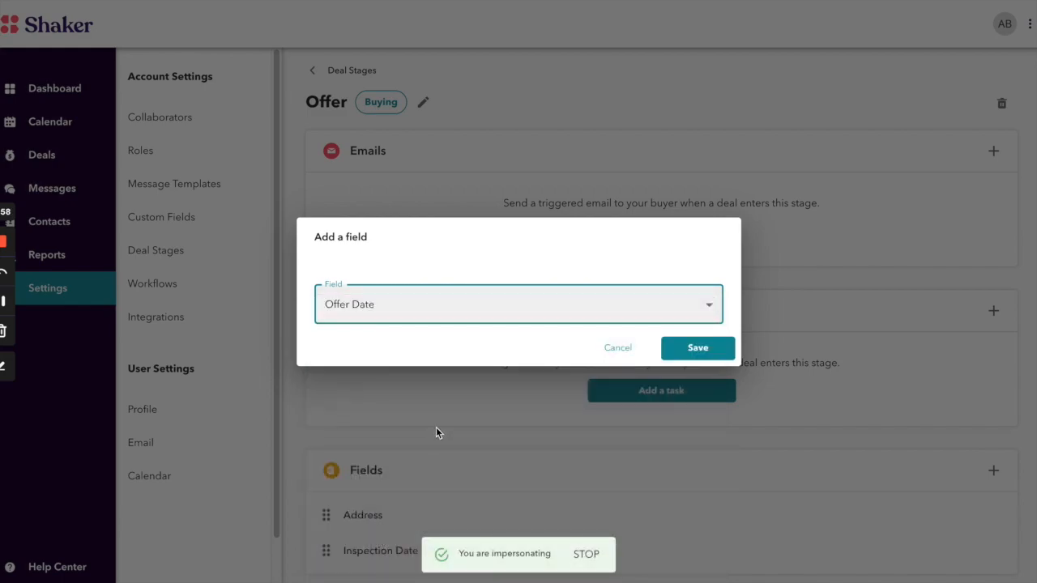
pyautogui.click(676, 356)
pyautogui.scroll(-1, 440, 396)
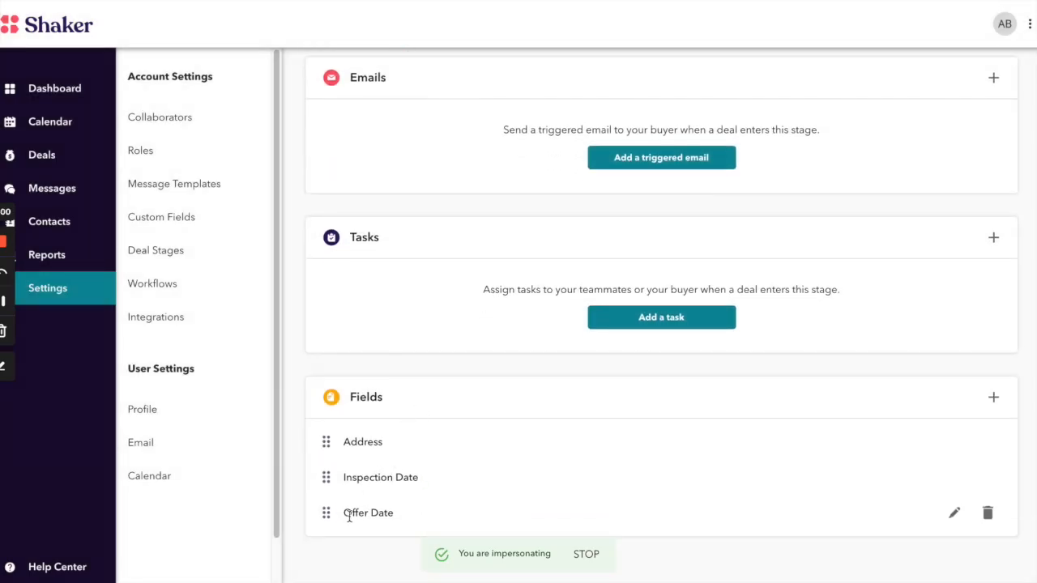
pyautogui.moveTo(327, 516); pyautogui.dragTo(322, 475)
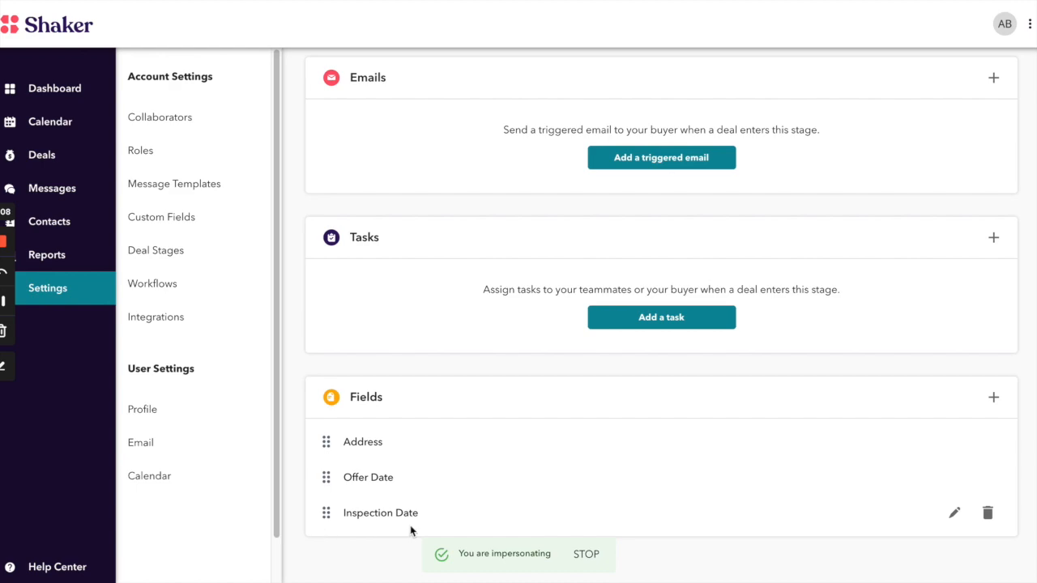
# Add the List Price field to the Offer stage and move it between Offer Date and Inspection Date.
pyautogui.click(993, 397)
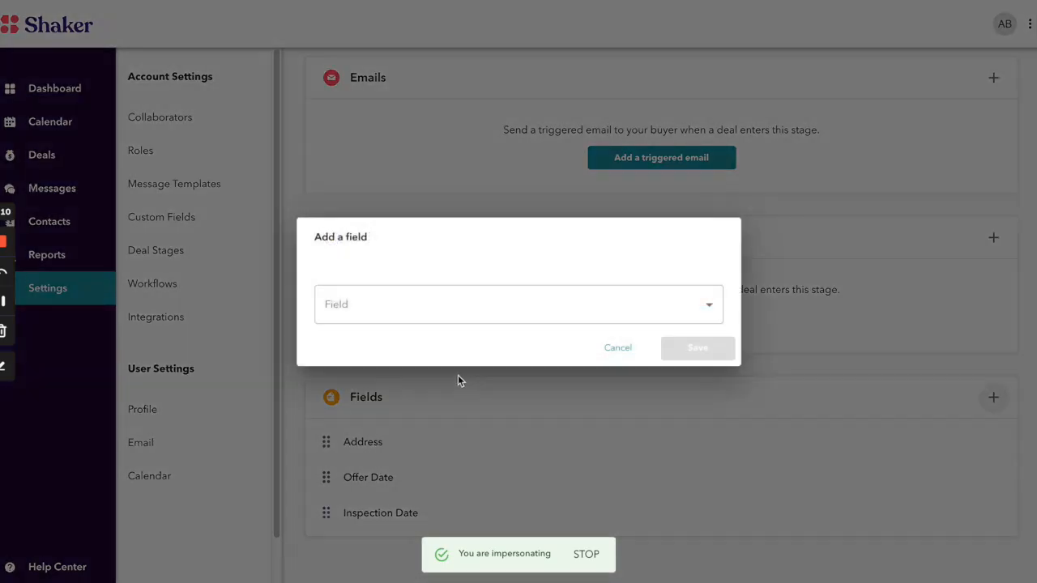
pyautogui.click(524, 315)
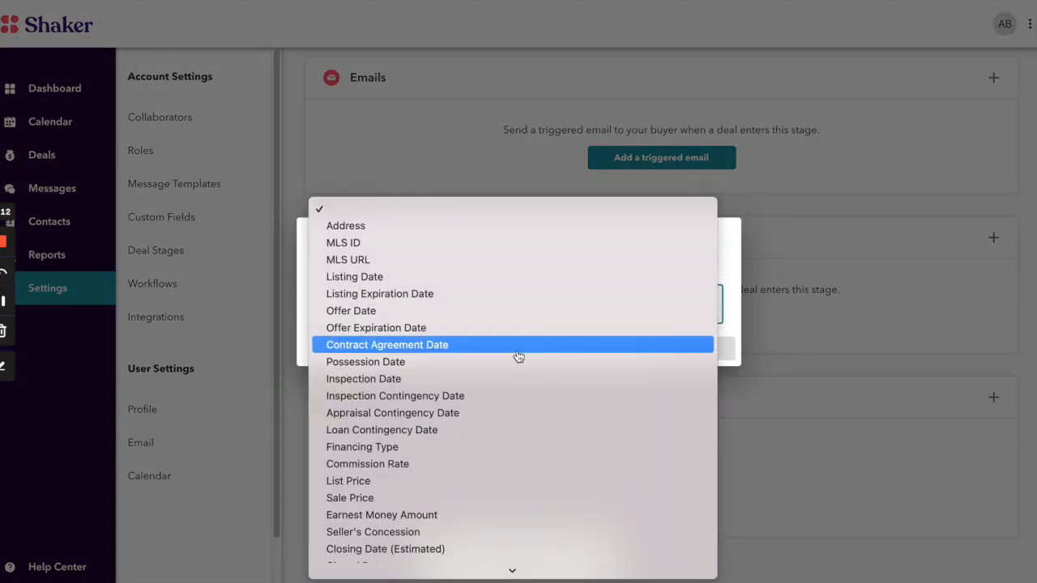
pyautogui.click(518, 486)
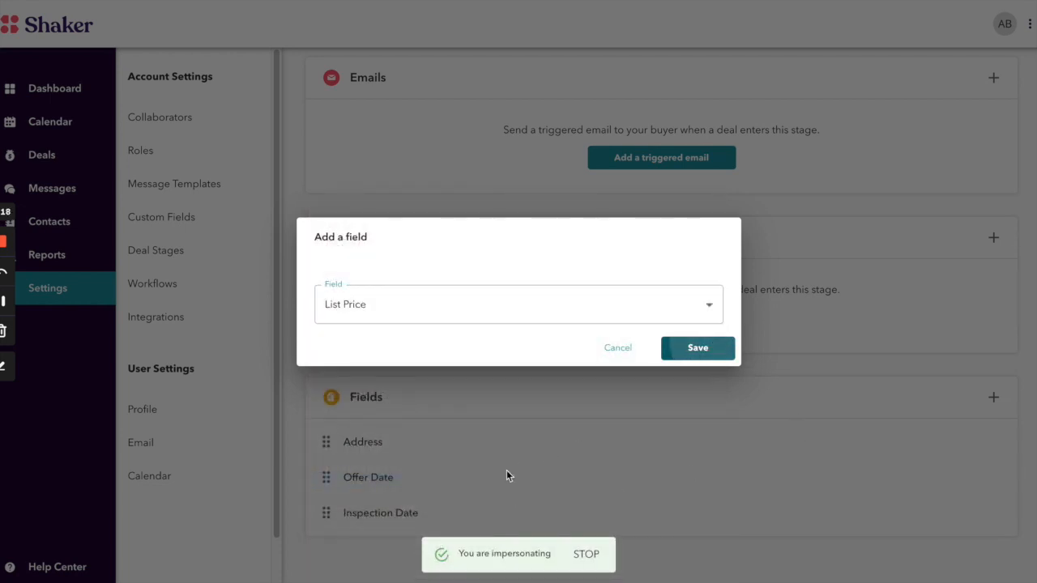
pyautogui.press('Return')
pyautogui.moveTo(326, 549); pyautogui.dragTo(327, 510)
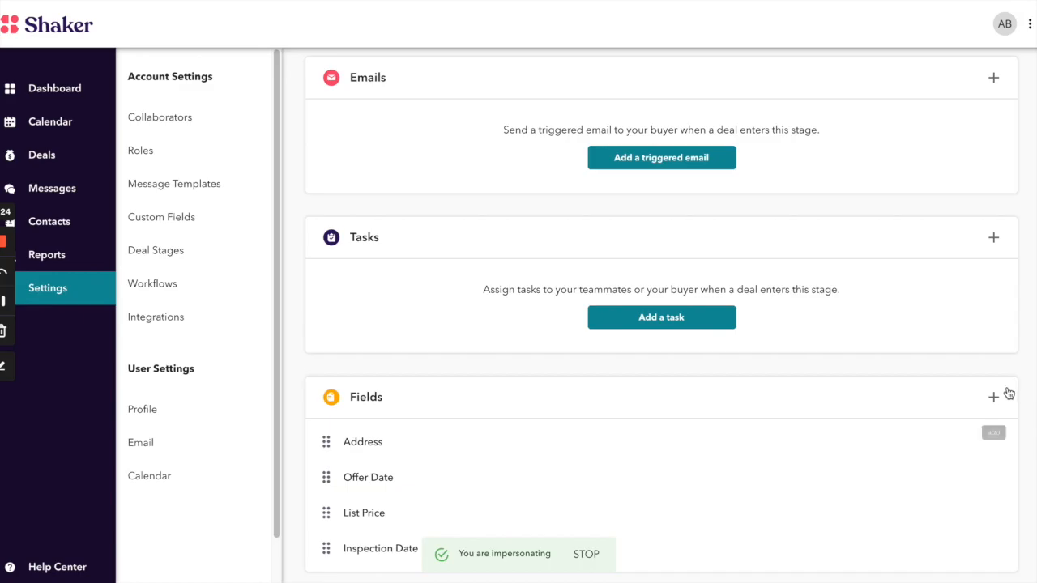
# Add the custom field Termite Inspection Date to the end of the Offer stage's fields.
pyautogui.click(996, 396)
pyautogui.click(503, 311)
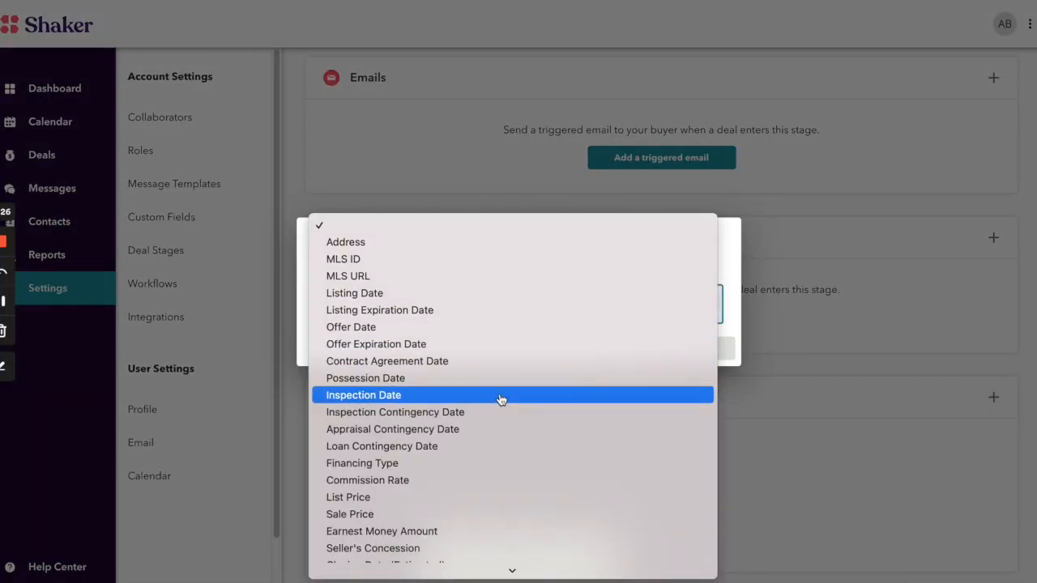
pyautogui.scroll(-3, 502, 400)
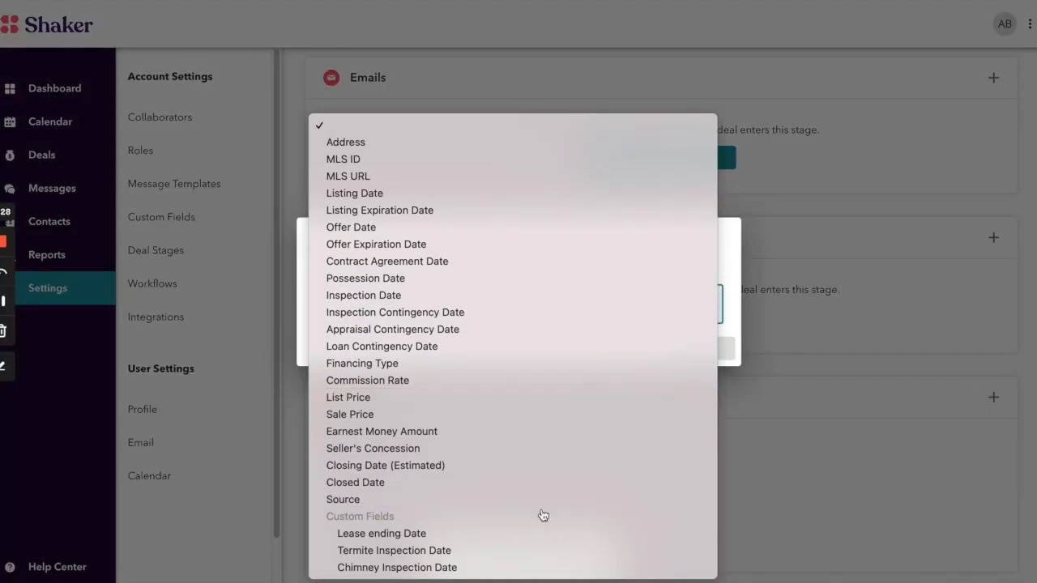
pyautogui.click(498, 561)
pyautogui.click(693, 348)
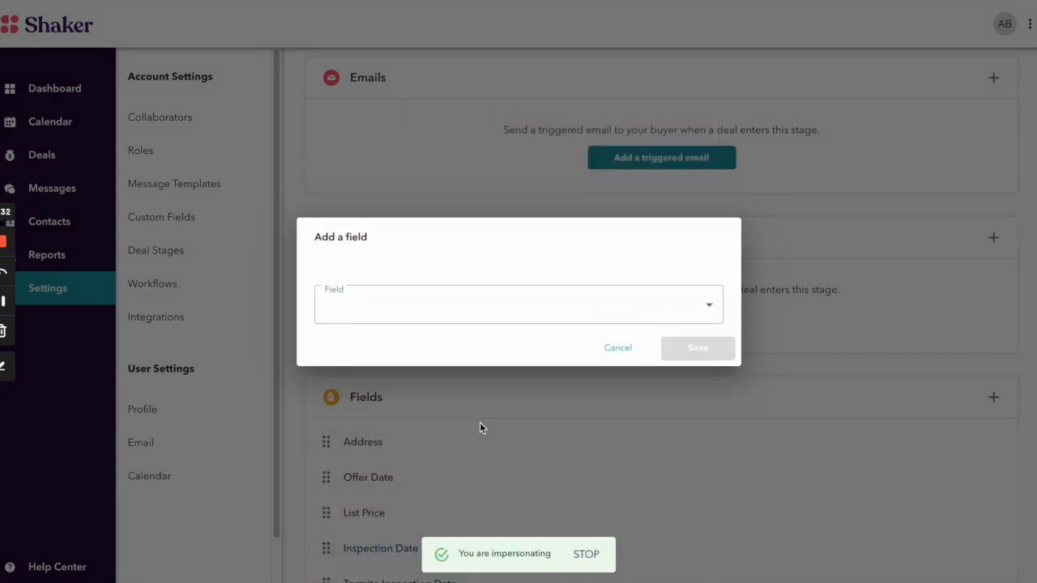
pyautogui.scroll(-1, 465, 440)
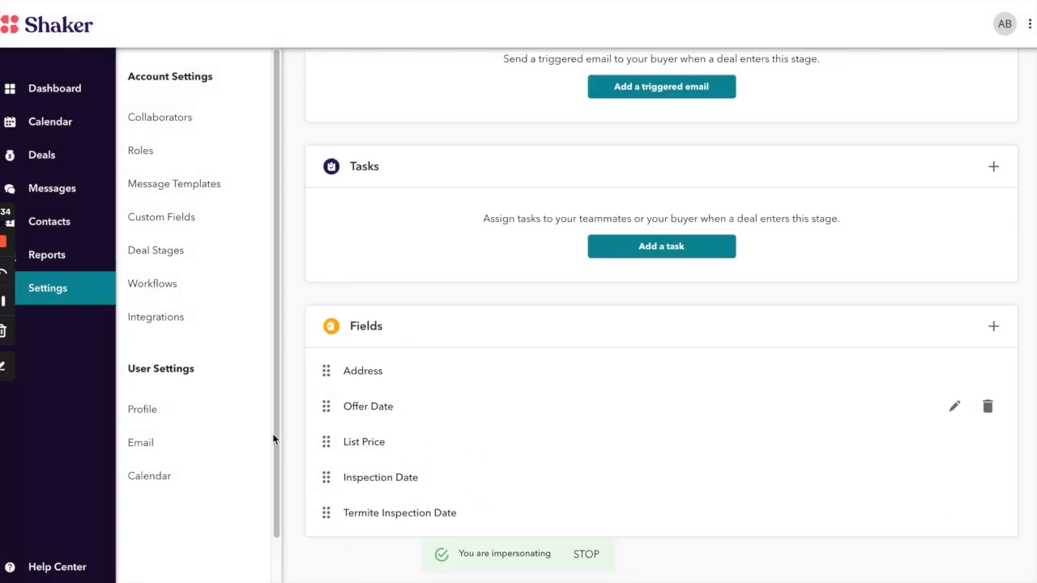
# Set up a triggered email for the Offer stage to the Buyer, using the "Buyer - Congrats on your Offer" template, from the Buyer's Agent.
pyautogui.scroll(1, 496, 514)
pyautogui.scroll(1, 454, 502)
pyautogui.scroll(-2, 405, 487)
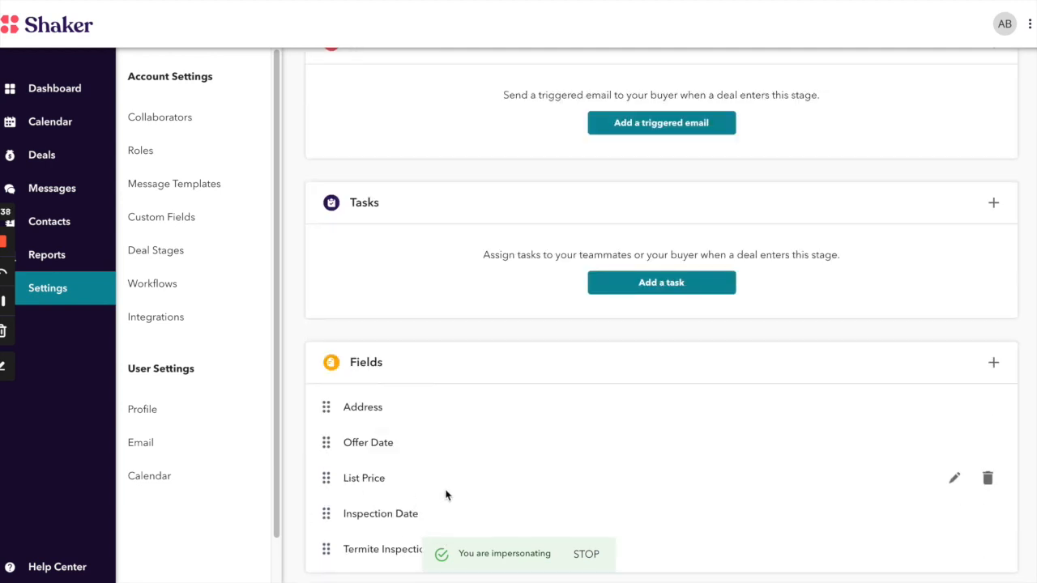
pyautogui.scroll(2, 445, 494)
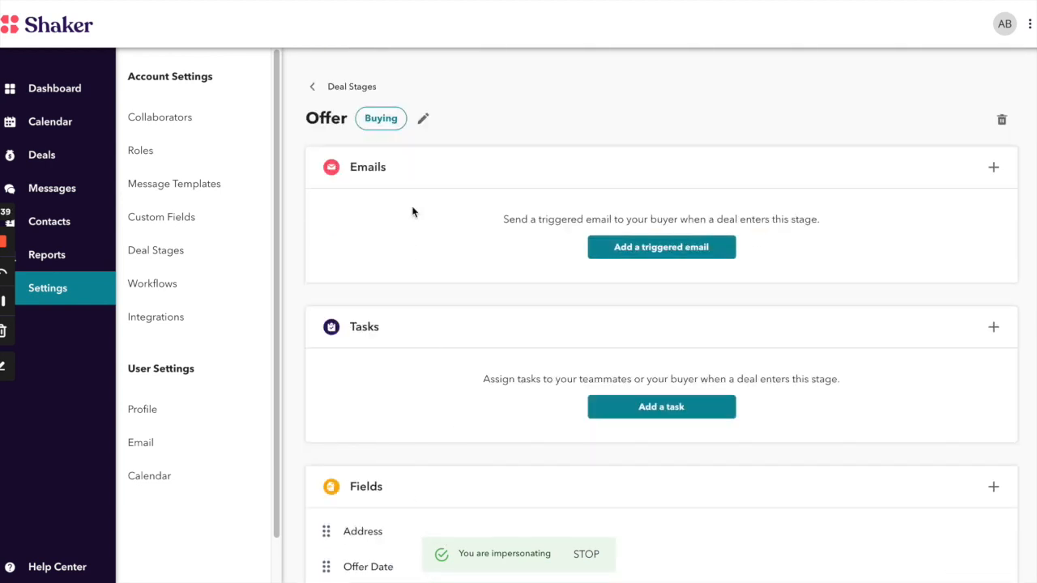
pyautogui.click(682, 249)
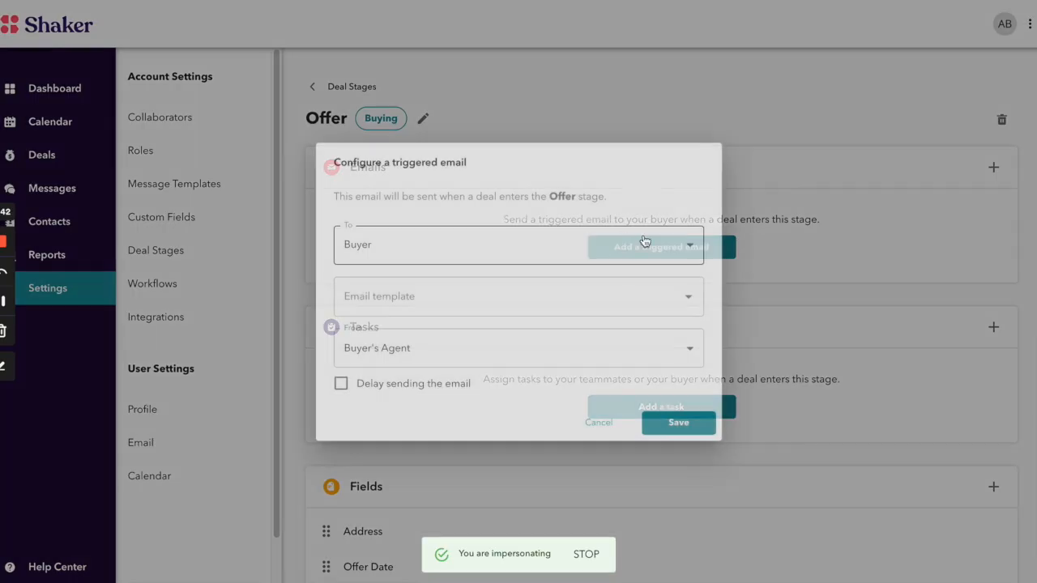
pyautogui.click(687, 258)
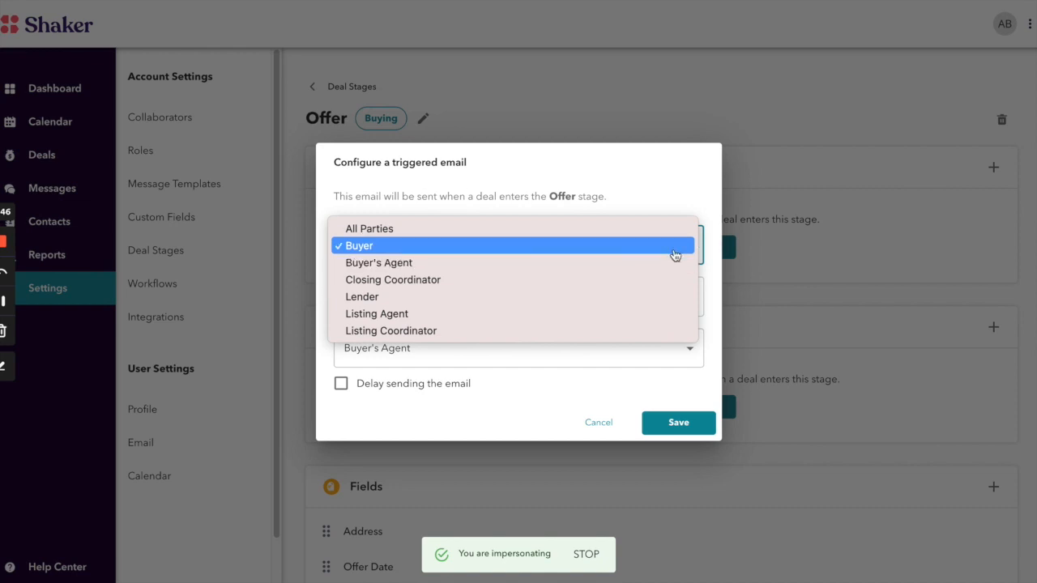
pyautogui.click(675, 250)
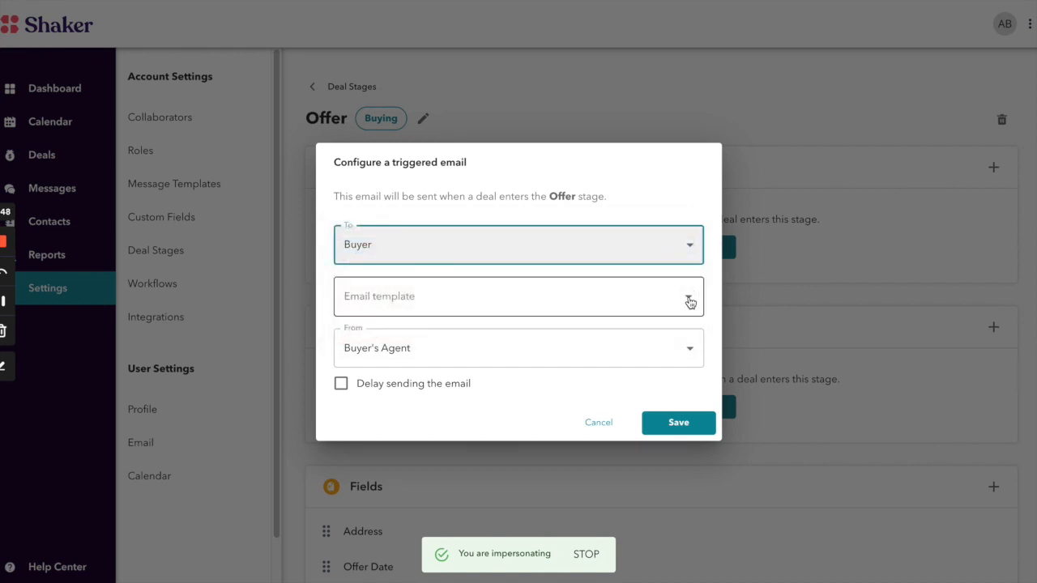
pyautogui.click(690, 300)
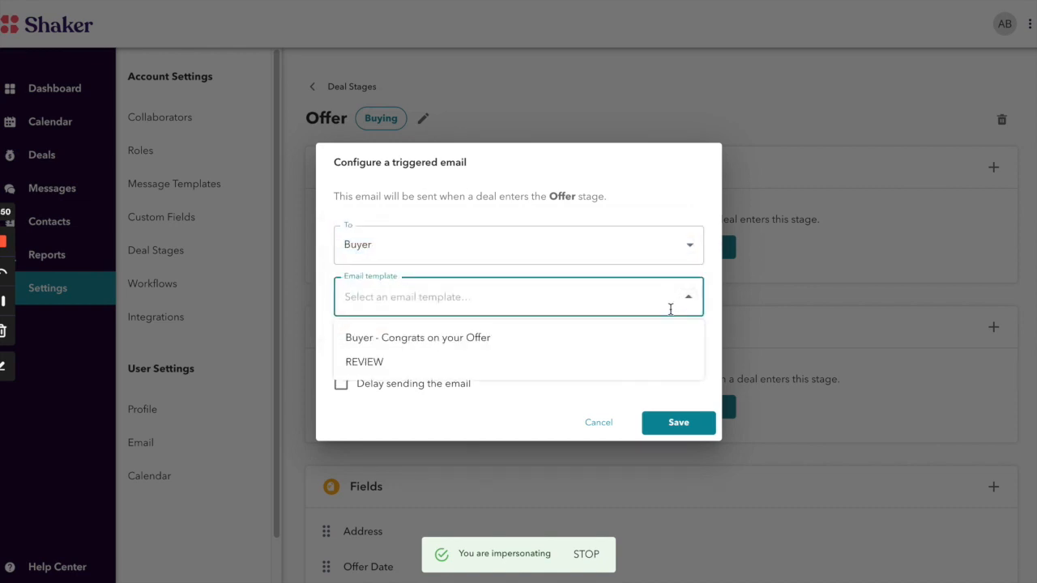
pyautogui.click(527, 342)
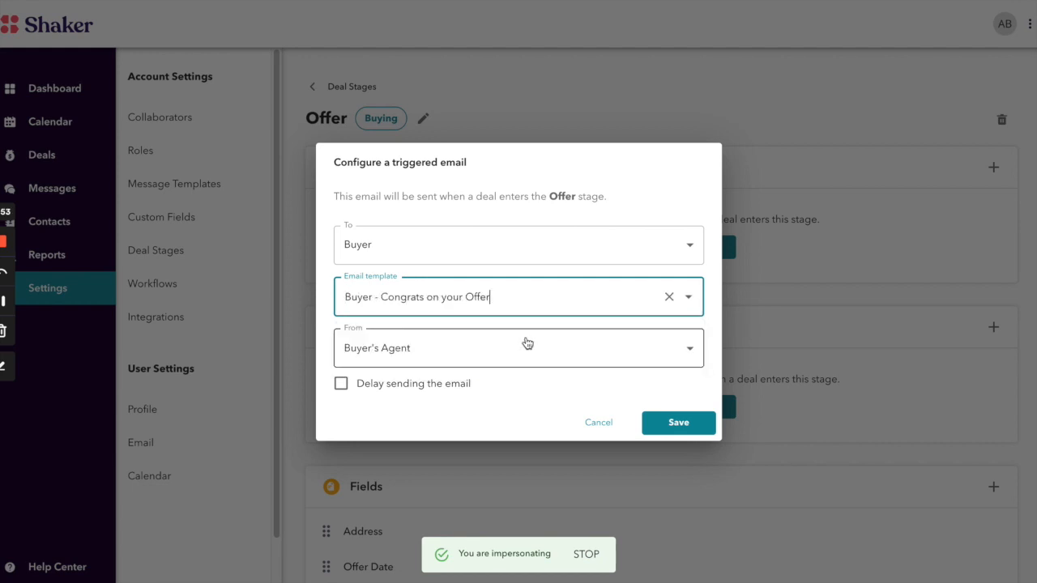
pyautogui.click(696, 354)
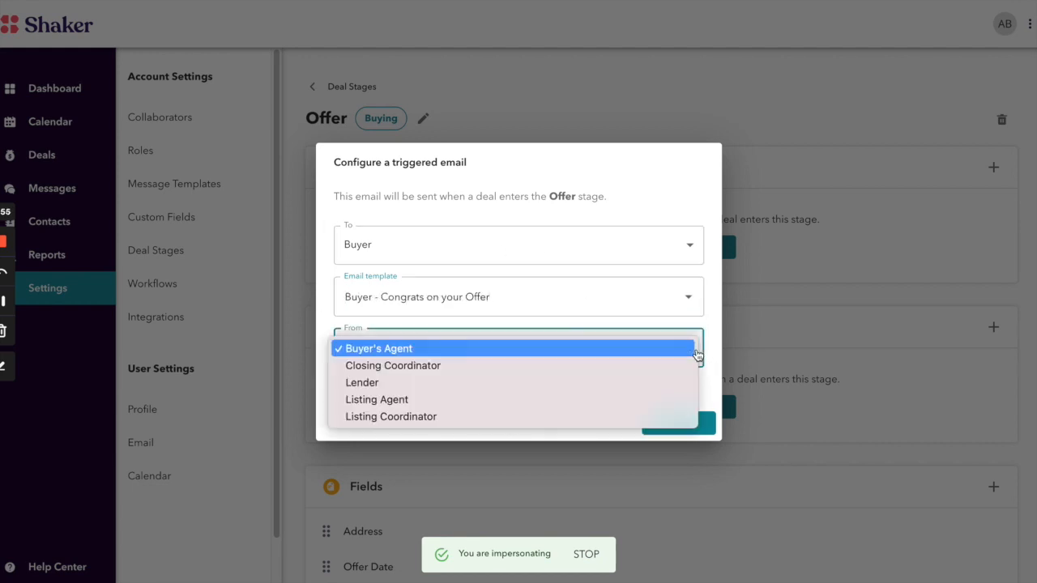
pyautogui.click(654, 349)
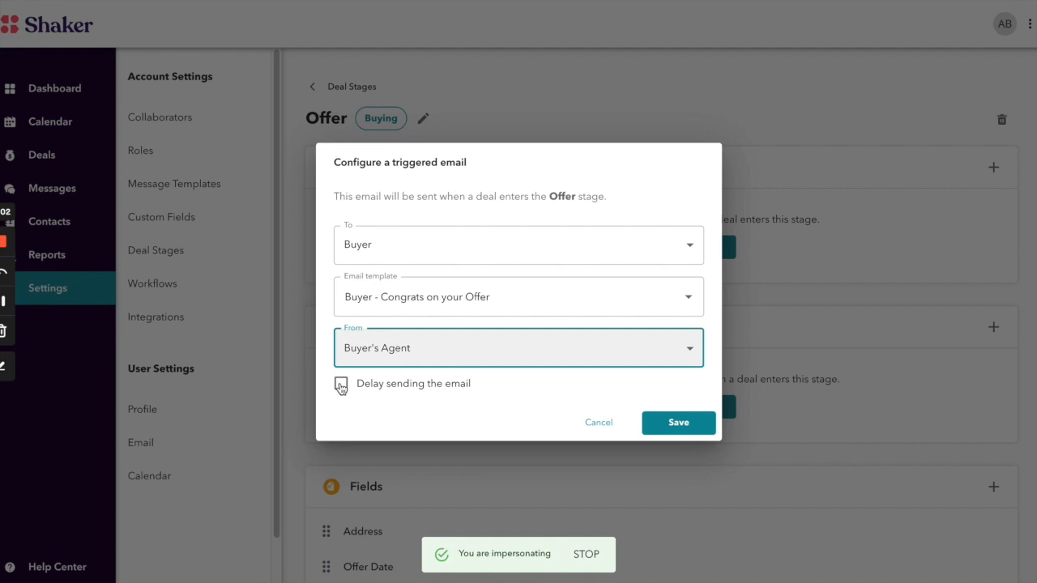
# Enable delayed sending for the triggered email and set its timing to 0 days, On, a deal enters this stage.
pyautogui.click(341, 385)
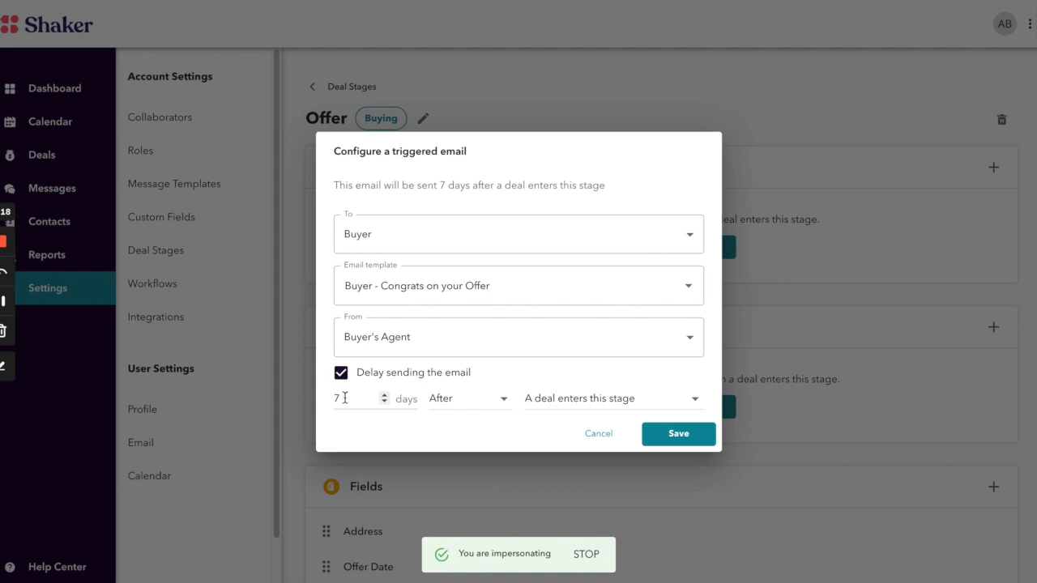
pyautogui.click(486, 407)
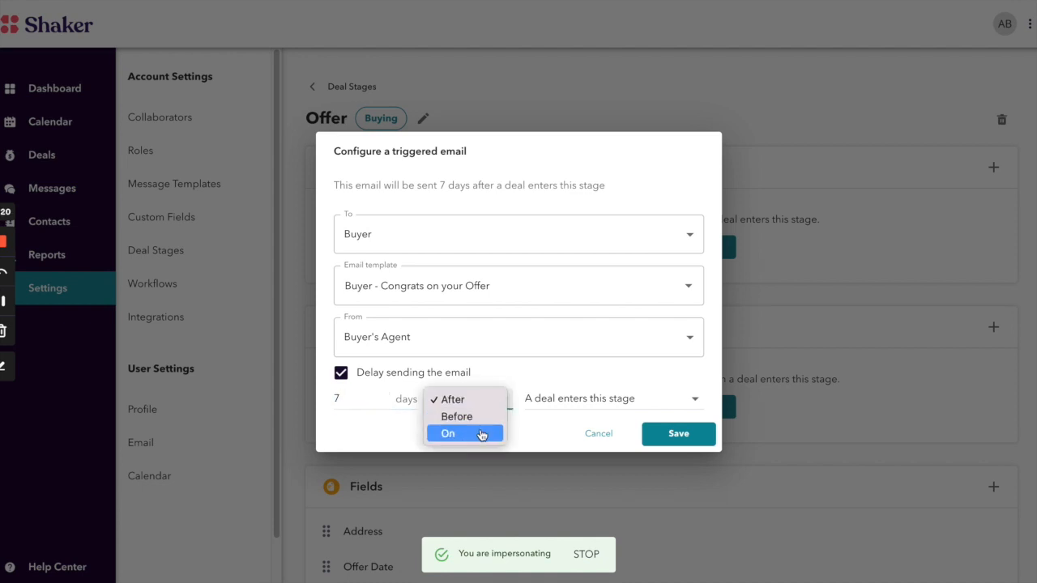
pyautogui.click(481, 436)
pyautogui.moveTo(382, 398); pyautogui.dragTo(320, 401)
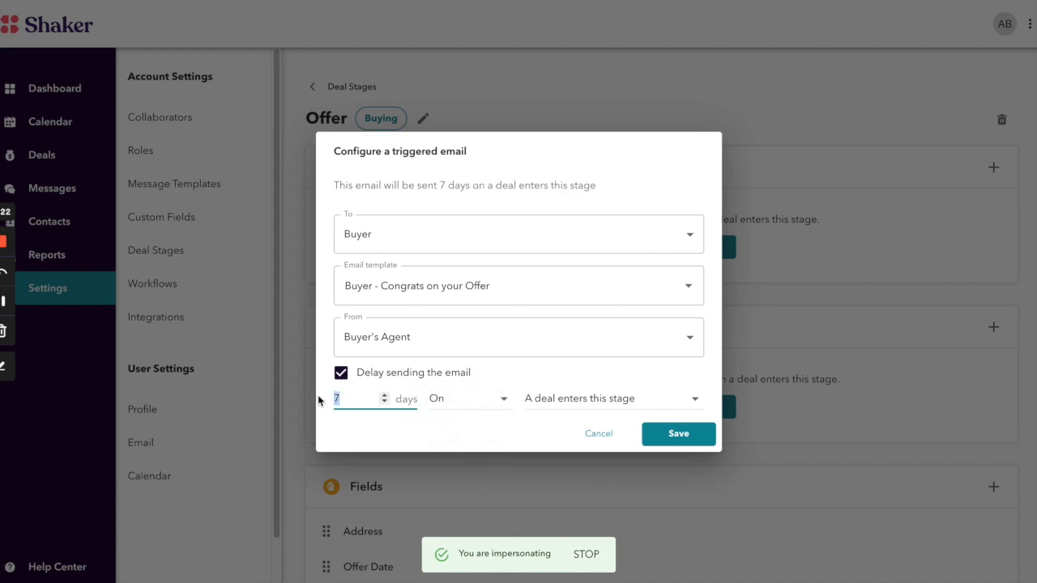
pyautogui.write('0')
pyautogui.click(382, 419)
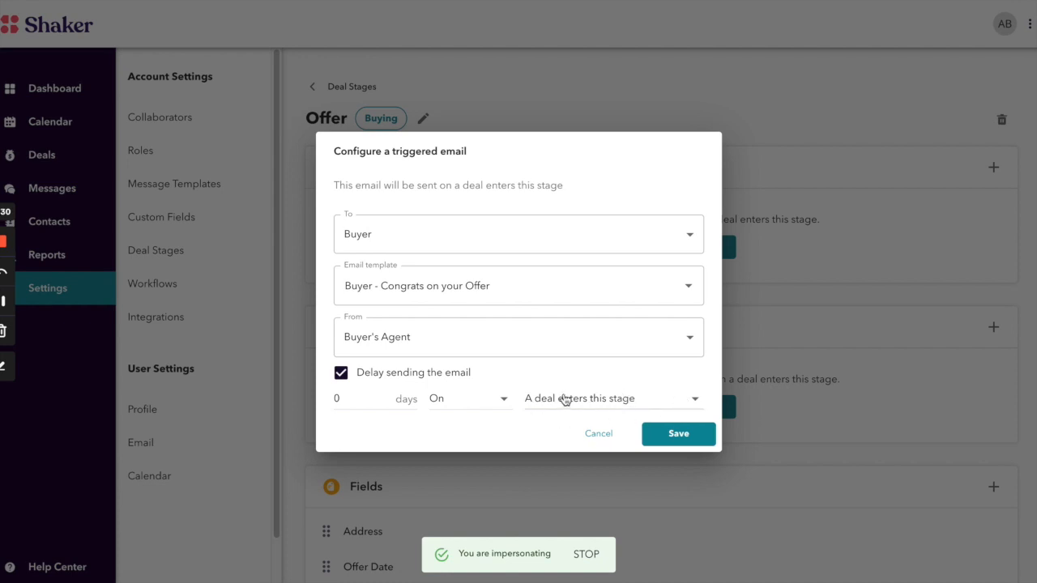
# Review the timing and reference date options, keeping On and "A deal enters this stage", and save the triggered email.
pyautogui.click(499, 406)
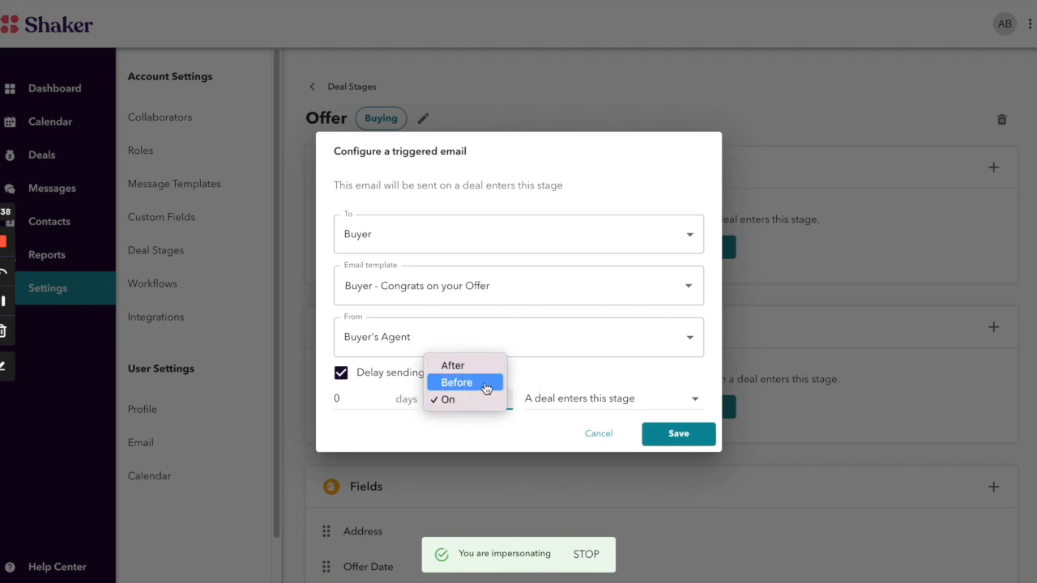
pyautogui.click(542, 378)
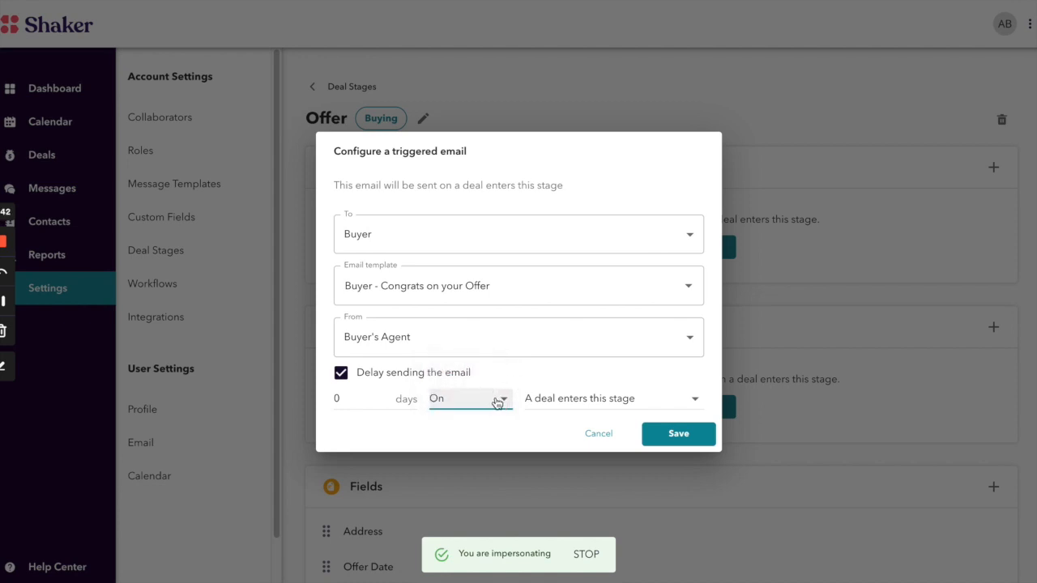
pyautogui.click(606, 399)
pyautogui.scroll(-3, 616, 403)
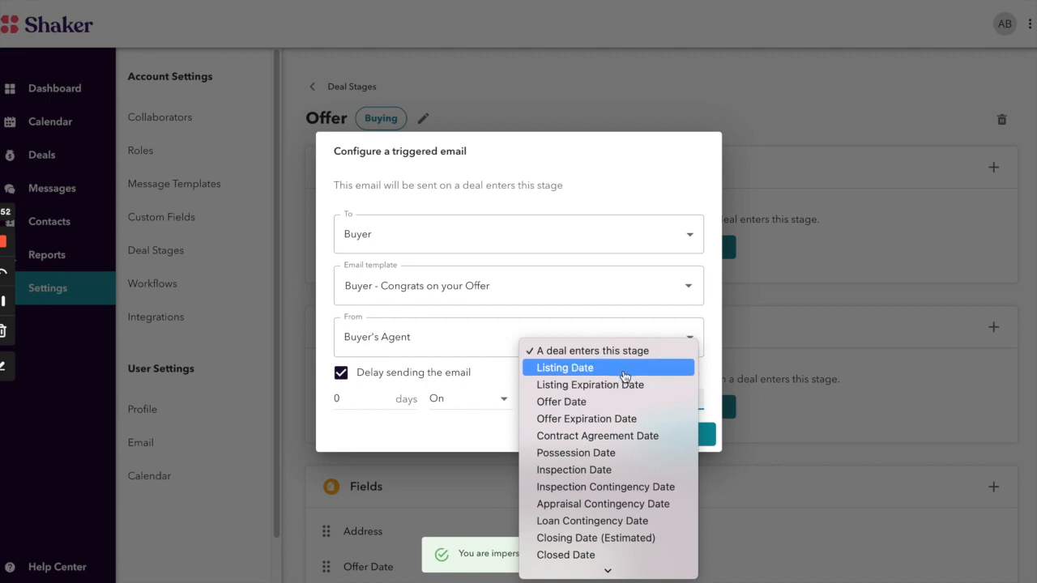
pyautogui.scroll(-2, 623, 381)
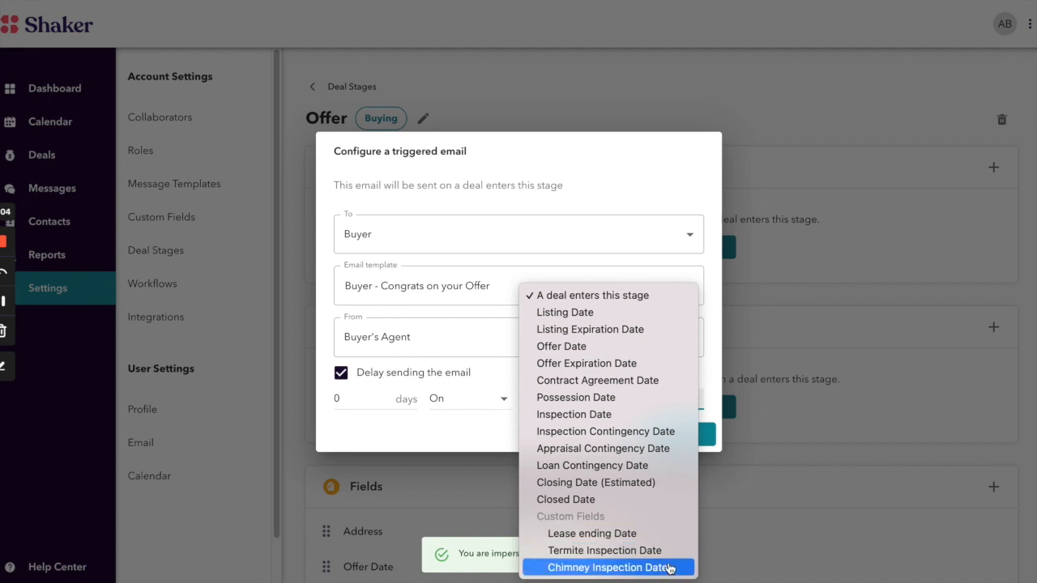
pyautogui.click(452, 431)
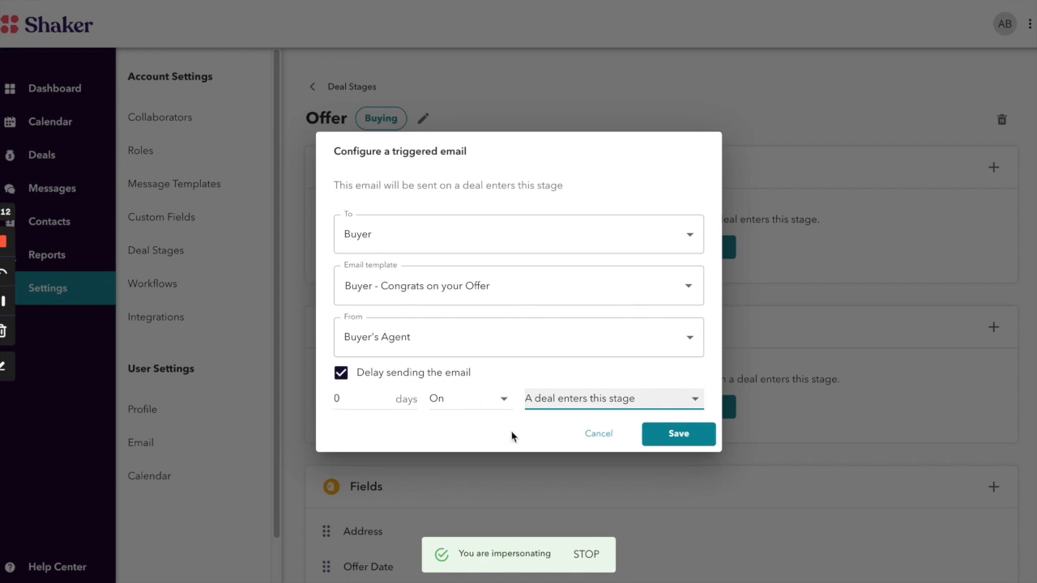
pyautogui.click(676, 433)
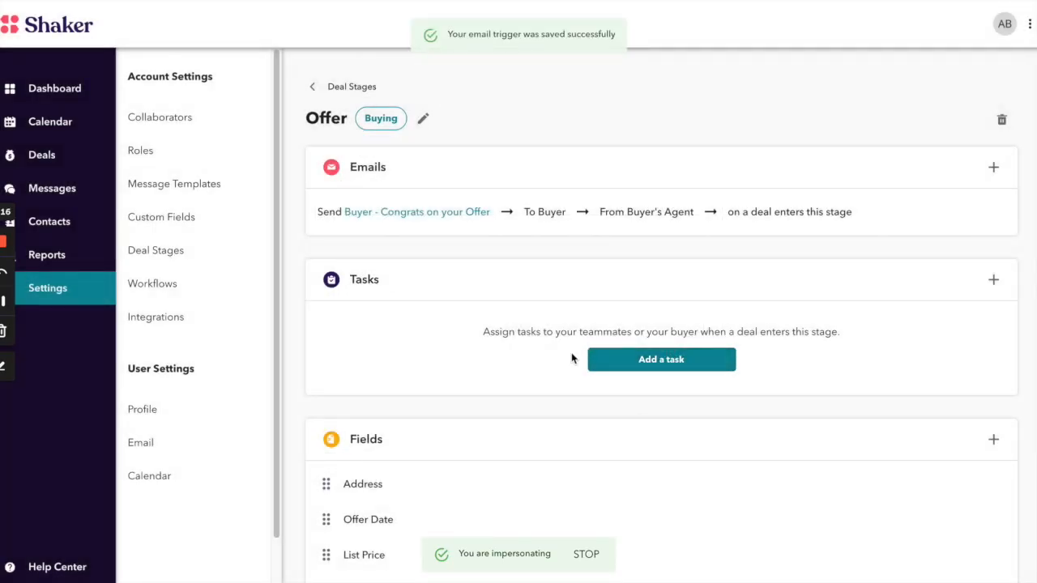
# Add an Offer stage task assigned to the Buyer's Agent, worded "Call to confirm our Chimney Inspection Date".
pyautogui.click(662, 359)
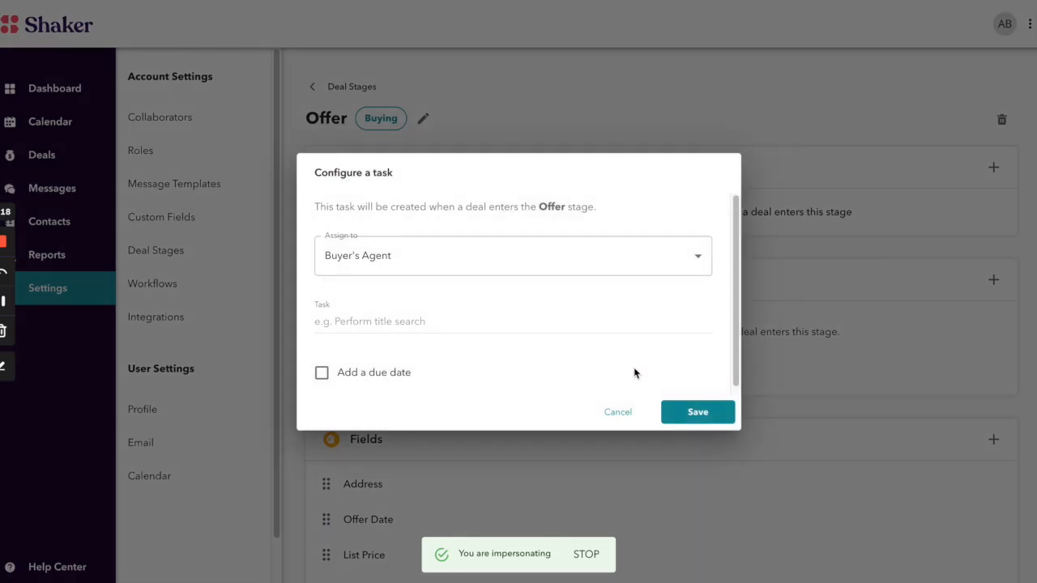
pyautogui.click(695, 258)
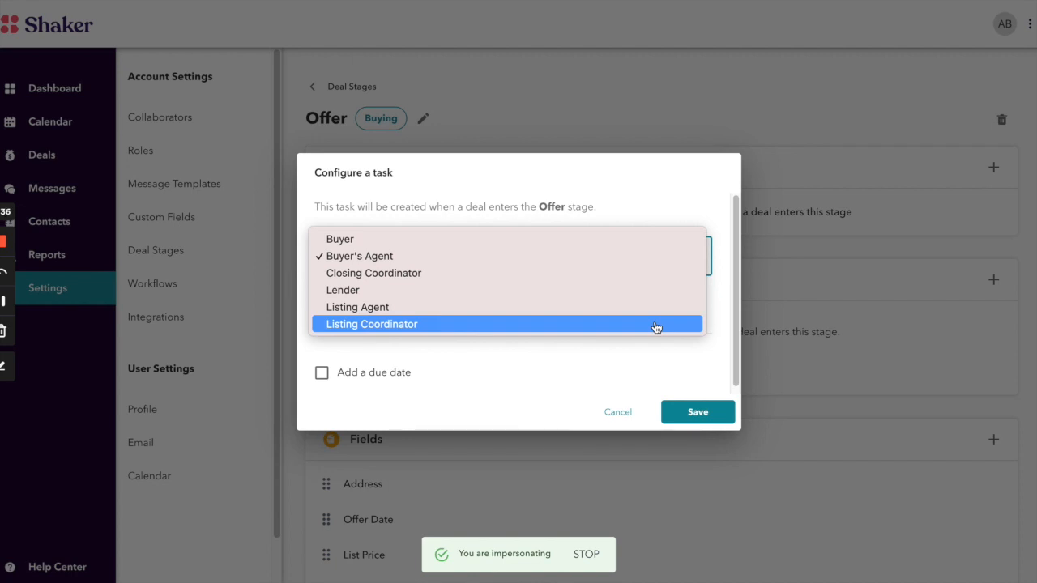
pyautogui.click(567, 259)
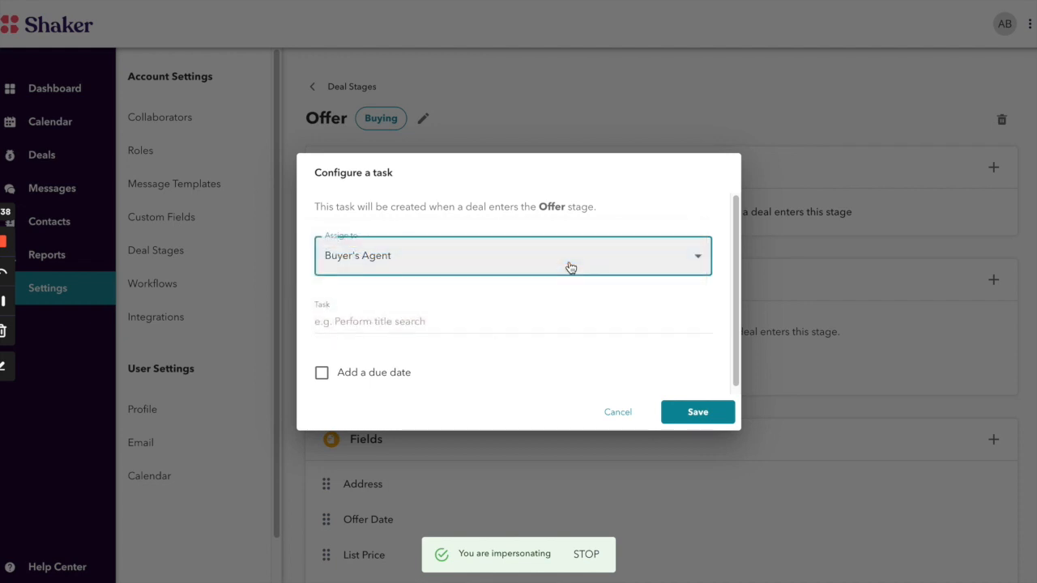
pyautogui.click(377, 322)
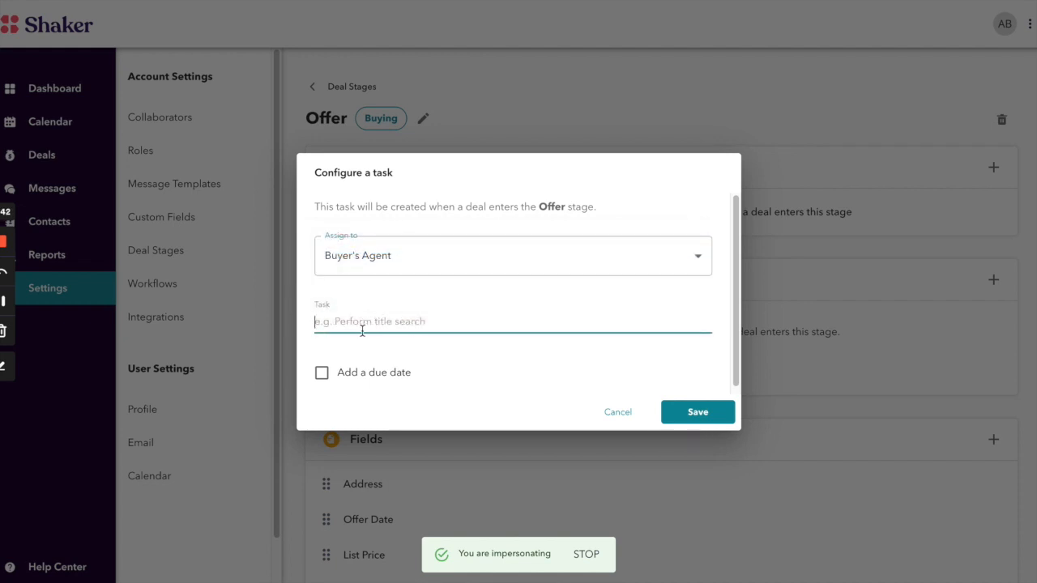
pyautogui.write('Call')
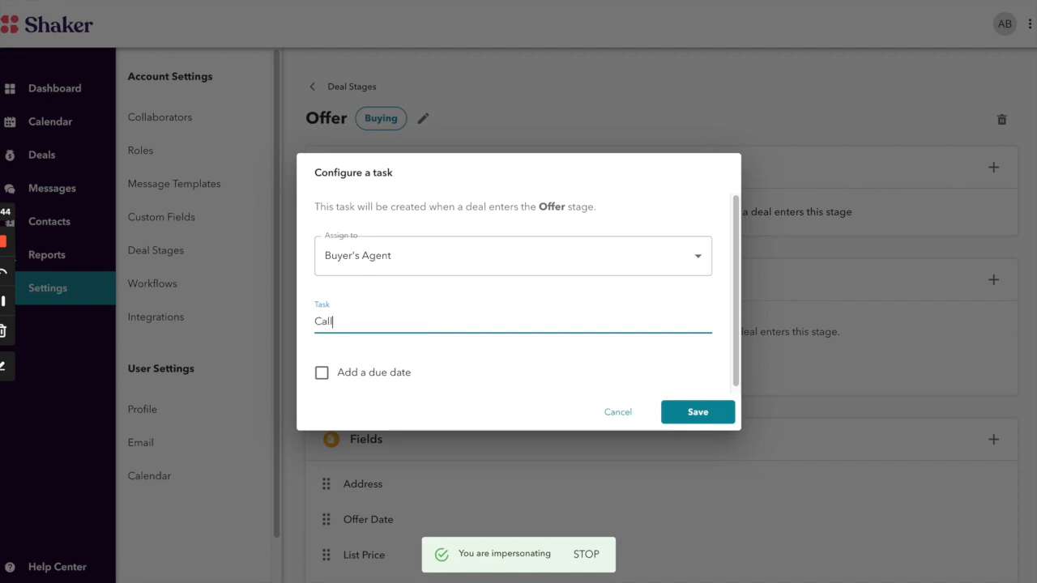
pyautogui.write(' to confirm our Chimen')
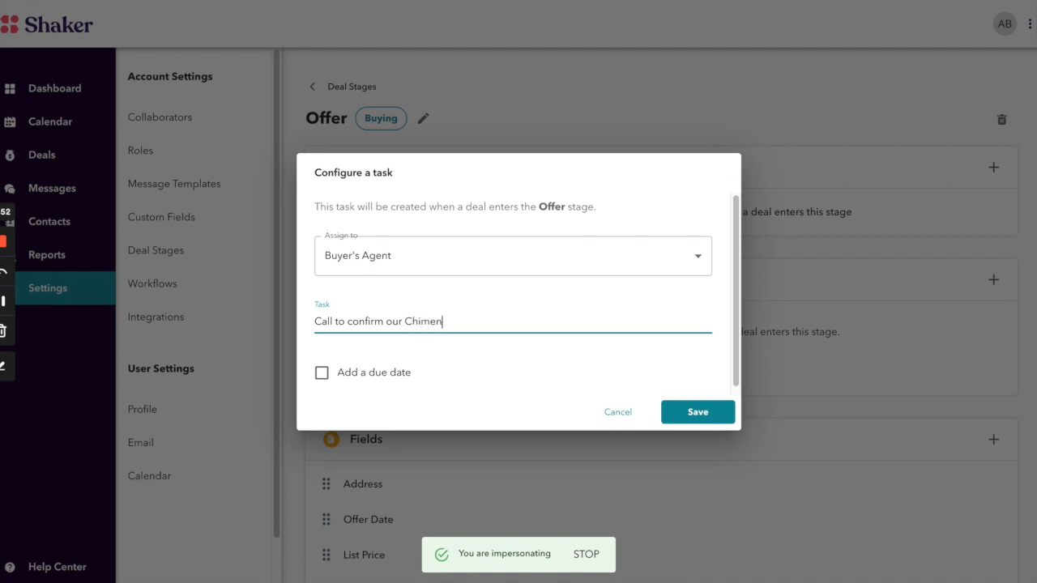
pyautogui.write('y Inspection Date')
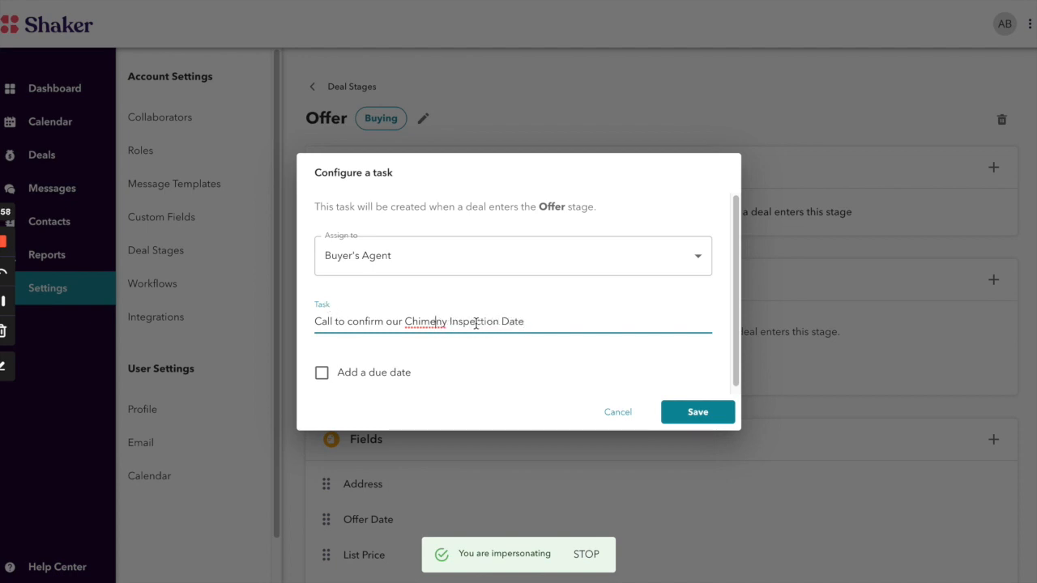
pyautogui.click(435, 322)
pyautogui.press('BackSpace')
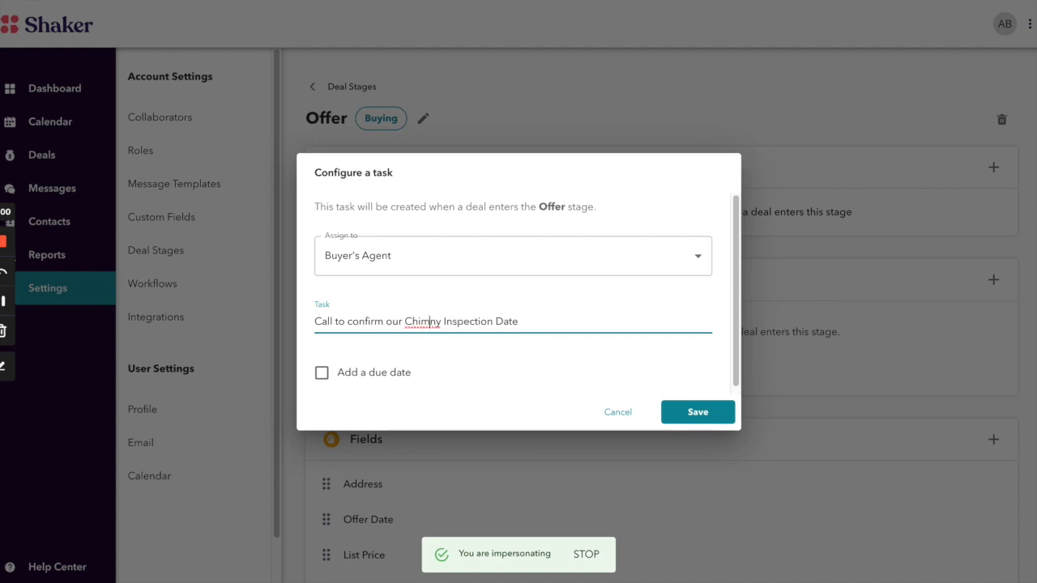
pyautogui.write('e')
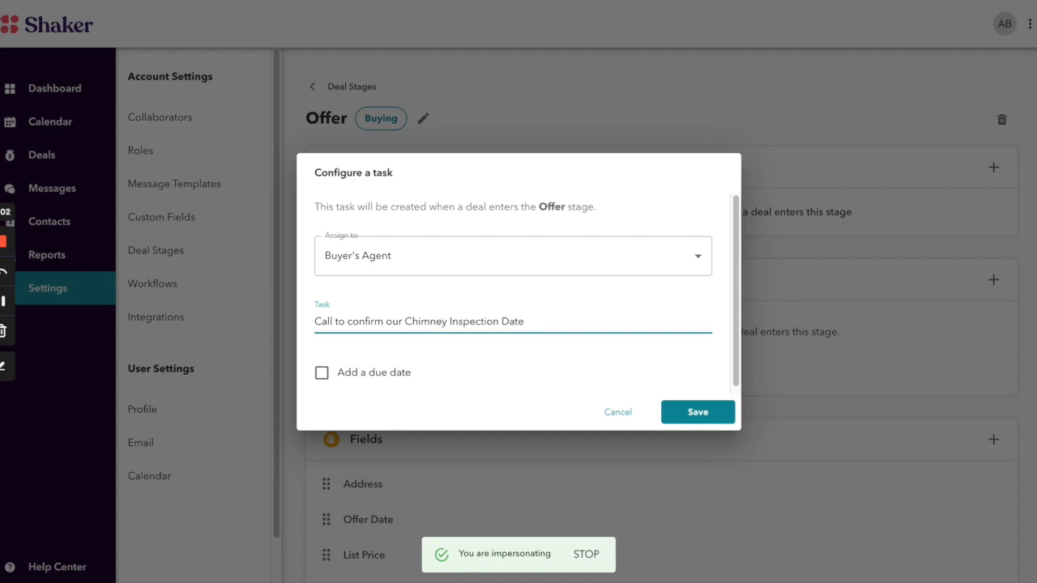
# Give the task a due date of 1 day before Chimney Inspection Date and save it.
pyautogui.click(348, 374)
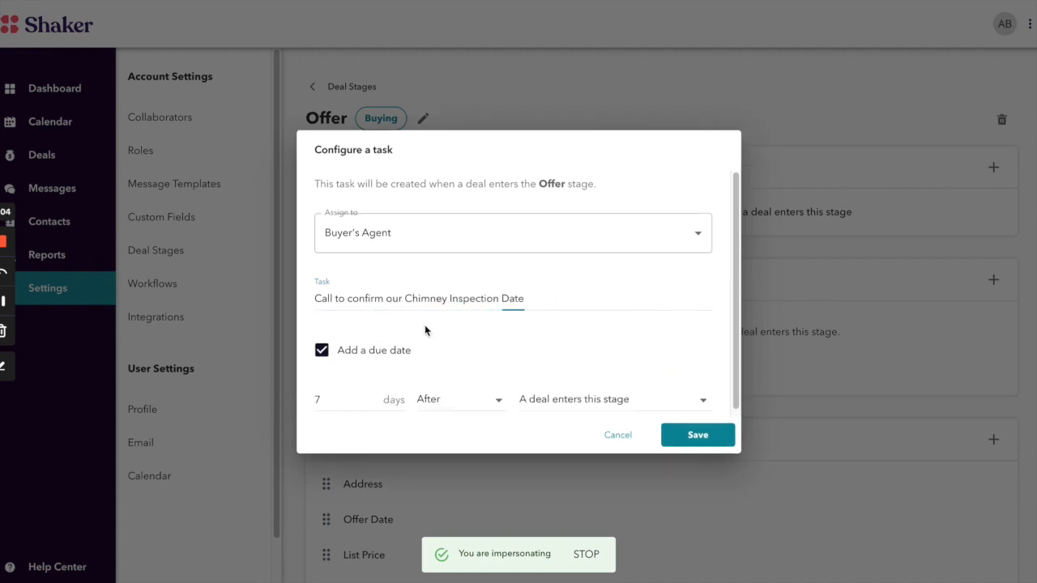
pyautogui.click(592, 398)
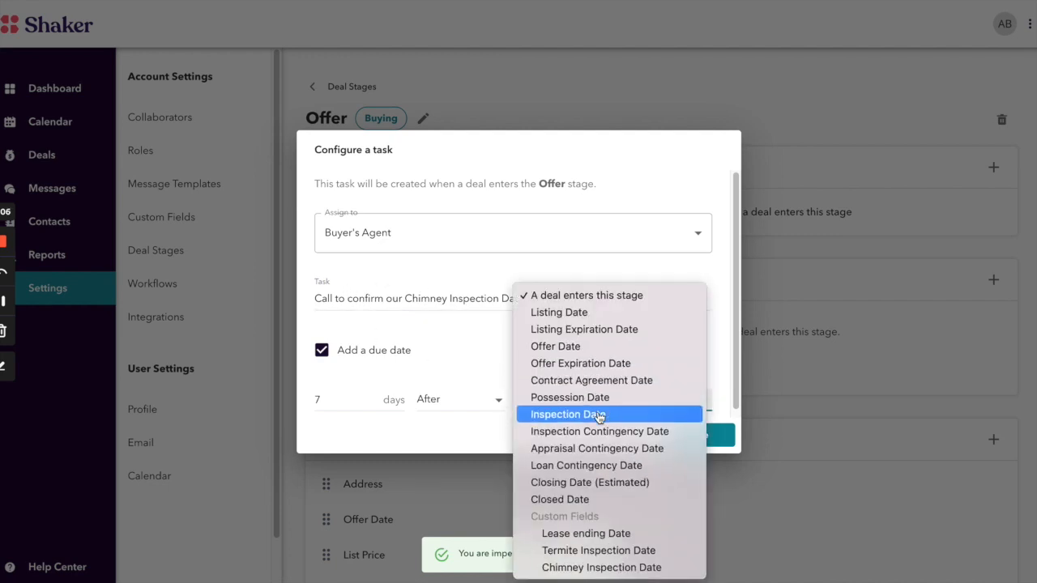
pyautogui.click(497, 507)
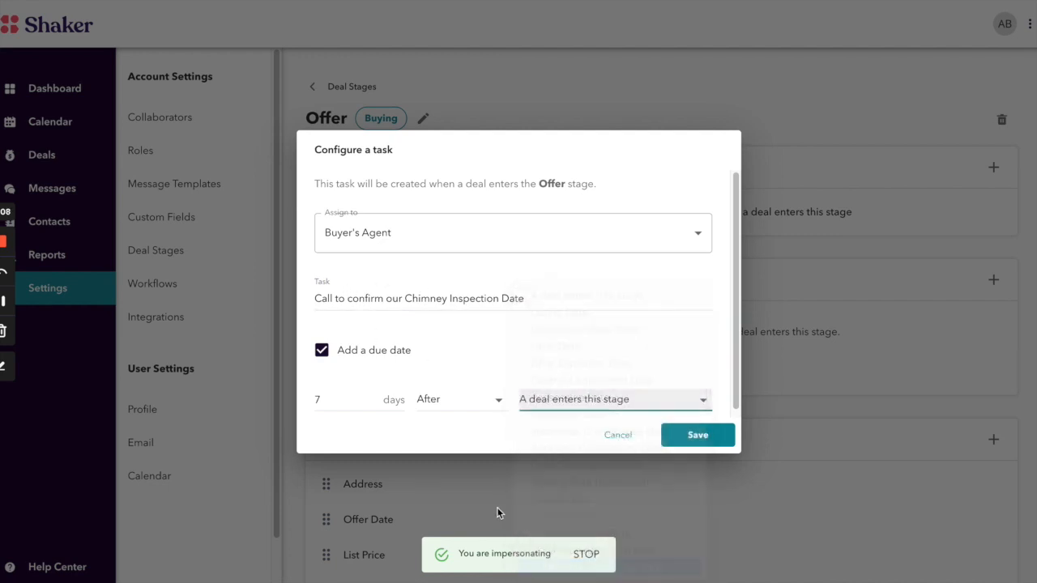
pyautogui.click(486, 398)
pyautogui.click(468, 418)
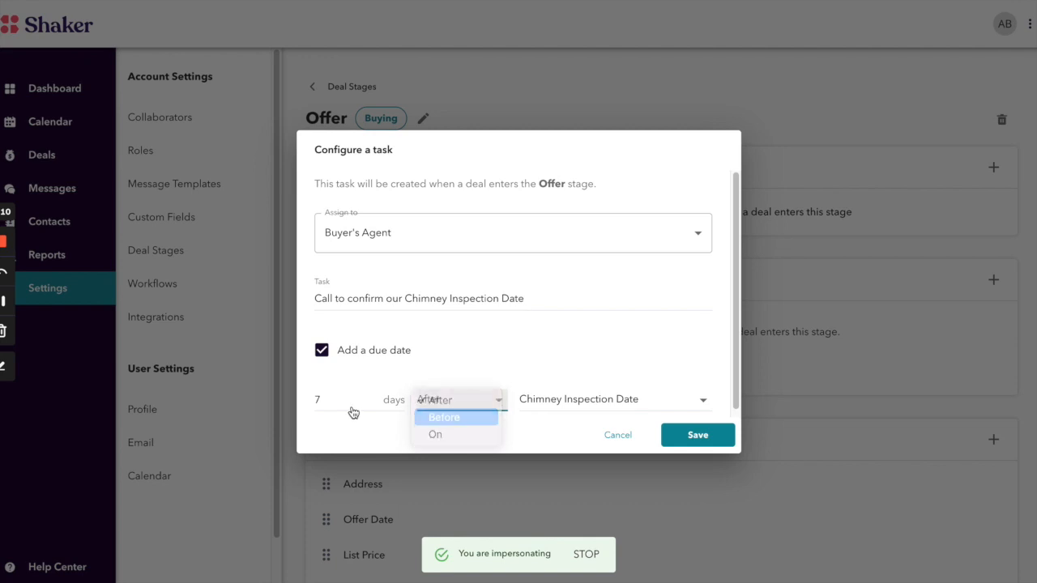
pyautogui.moveTo(351, 409); pyautogui.dragTo(300, 397)
pyautogui.write('1')
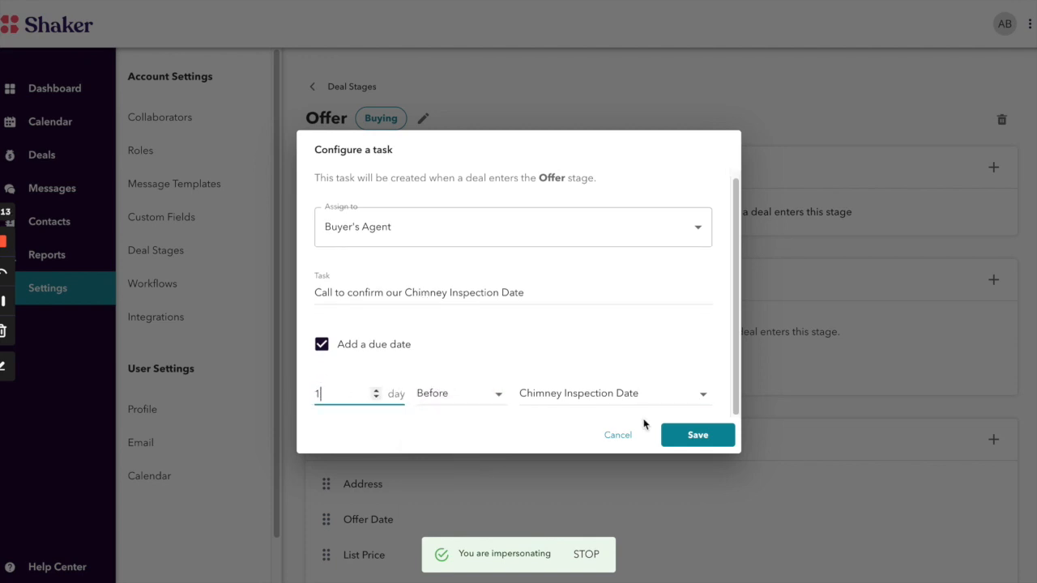
pyautogui.click(722, 436)
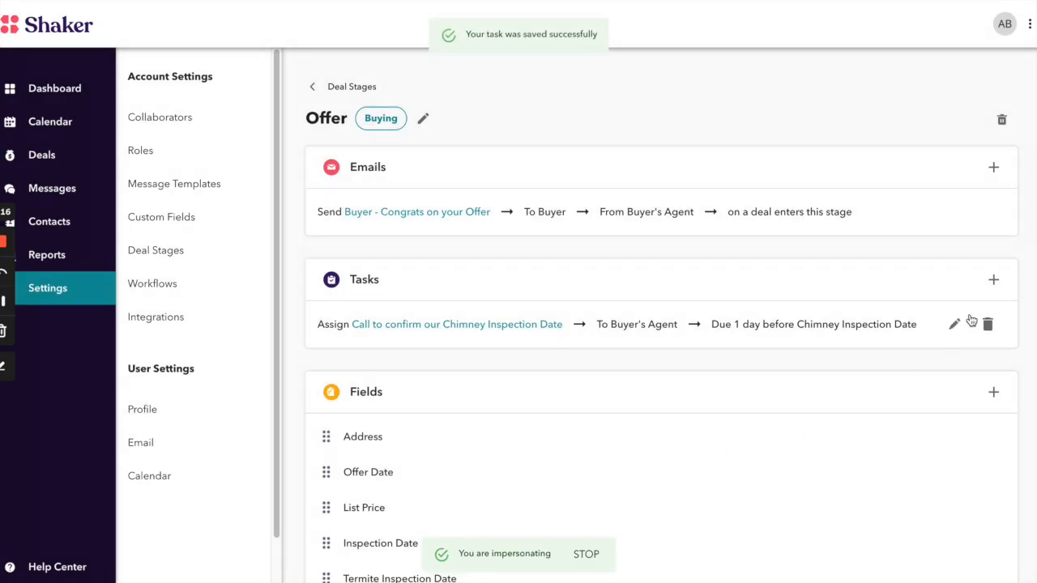
# Start a second Offer stage task for the Buyer's Agent with a due date of 0 days, On, a deal enters this stage.
pyautogui.click(995, 279)
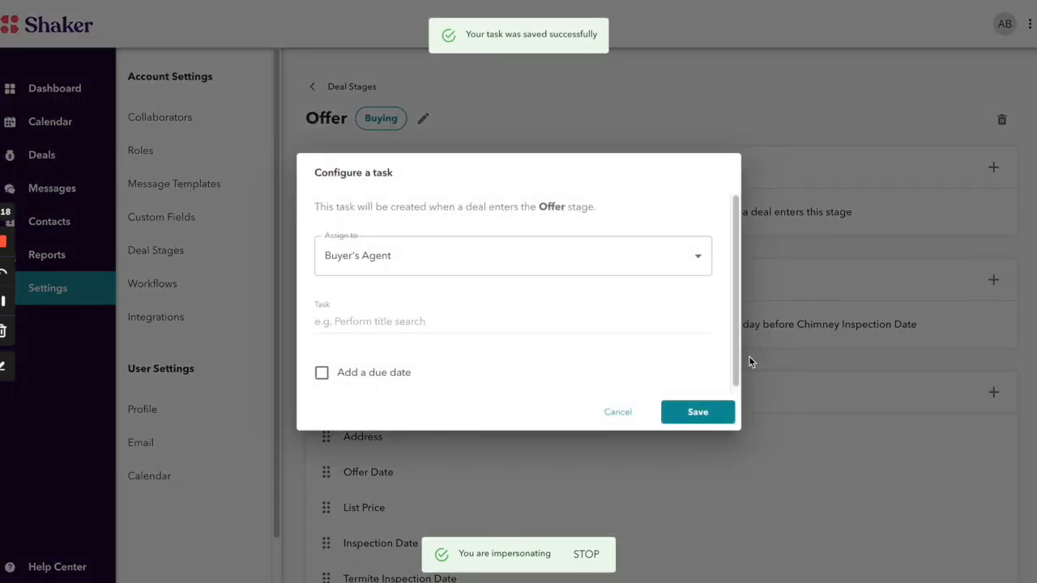
pyautogui.click(333, 374)
pyautogui.moveTo(322, 400); pyautogui.dragTo(304, 406)
pyautogui.write('0')
pyautogui.click(476, 402)
pyautogui.click(463, 436)
# Word the second task "Fill out any needed forms for inspection." and save it.
pyautogui.click(434, 295)
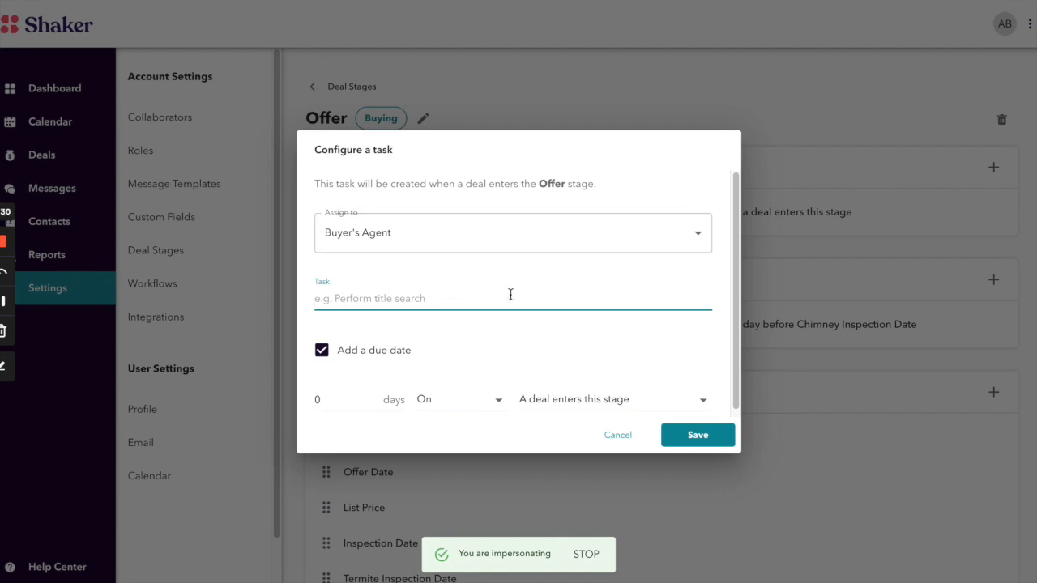
pyautogui.write('G')
pyautogui.press('BackSpace')
pyautogui.write('Fill out a')
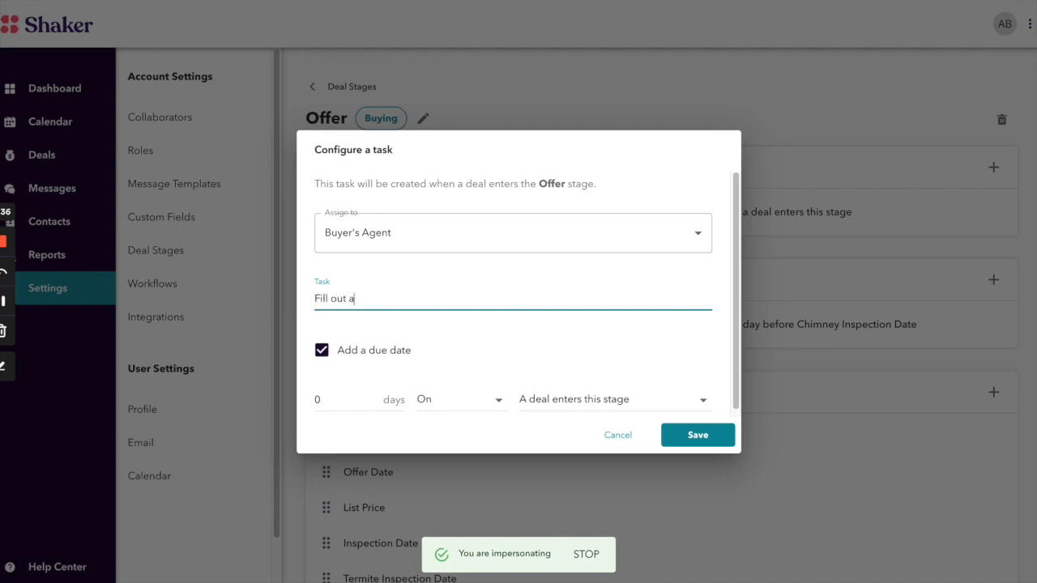
pyautogui.write('nyy ')
pyautogui.write('needed for')
pyautogui.write('ms')
pyautogui.press('BackSpace')
pyautogui.write('for inspection.')
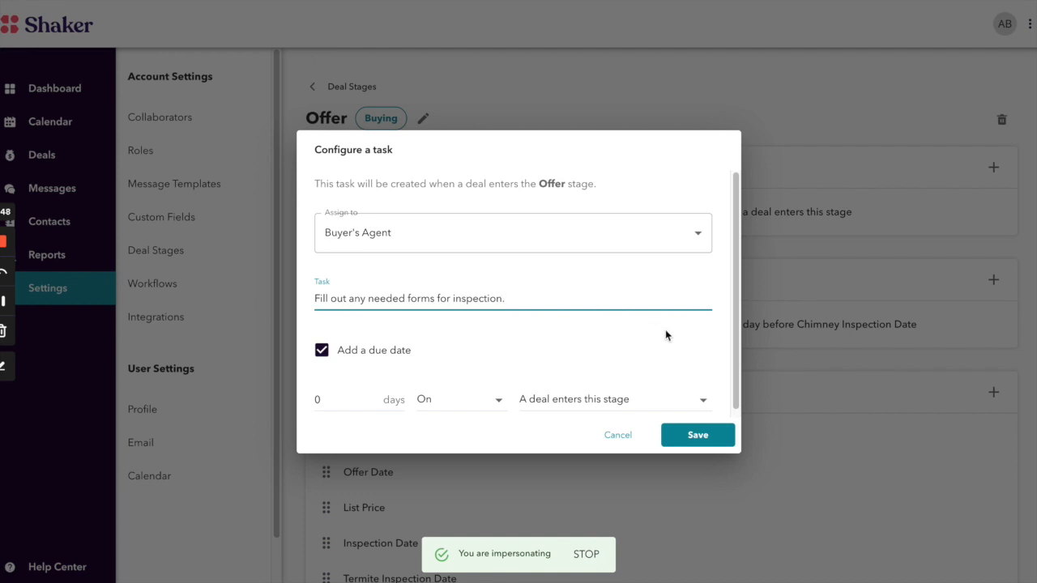
pyautogui.click(694, 432)
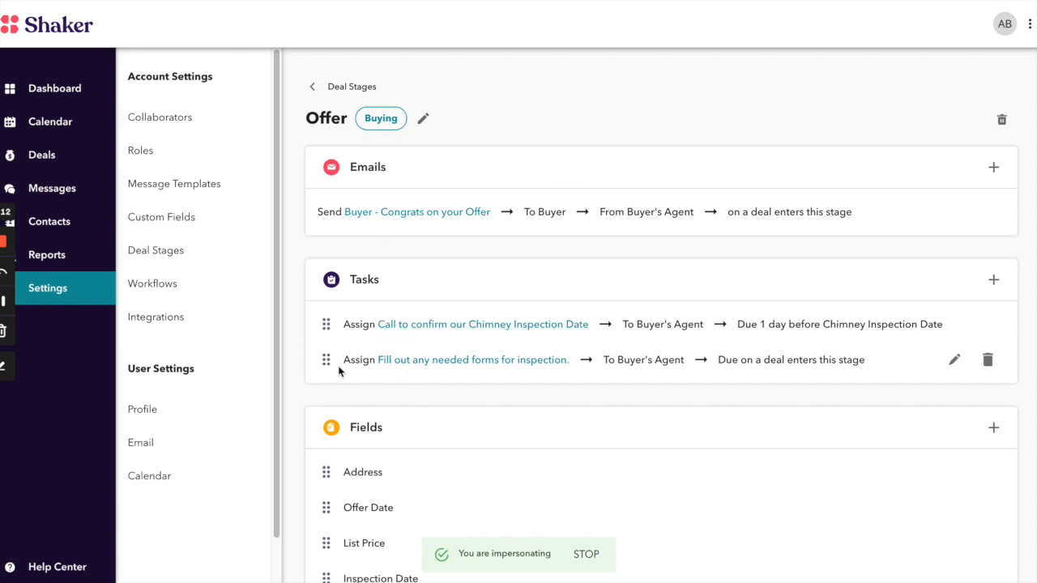
pyautogui.moveTo(325, 360)
pyautogui.mouseDown()
pyautogui.moveTo(322, 322)
pyautogui.moveTo(328, 359)
pyautogui.mouseUp()
pyautogui.moveTo(518, 1)
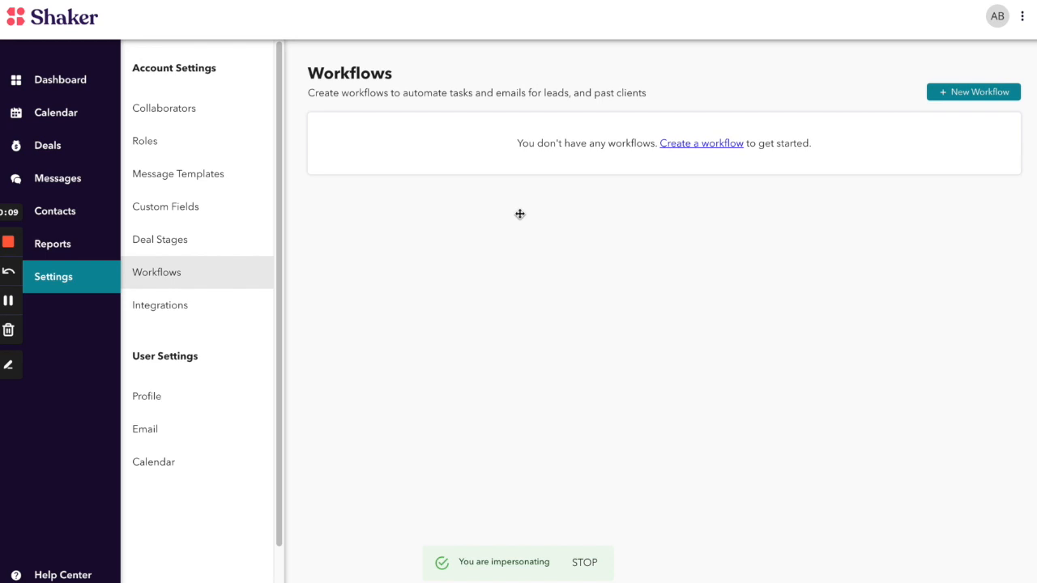
# View the list of Buying deal stages and return to the Workflows settings.
pyautogui.click(187, 246)
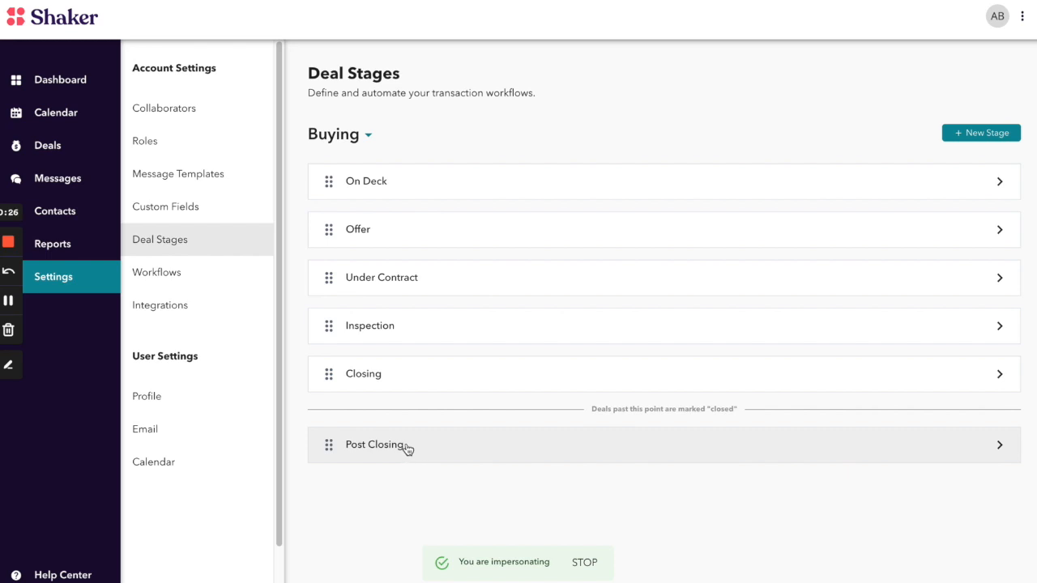
pyautogui.click(200, 274)
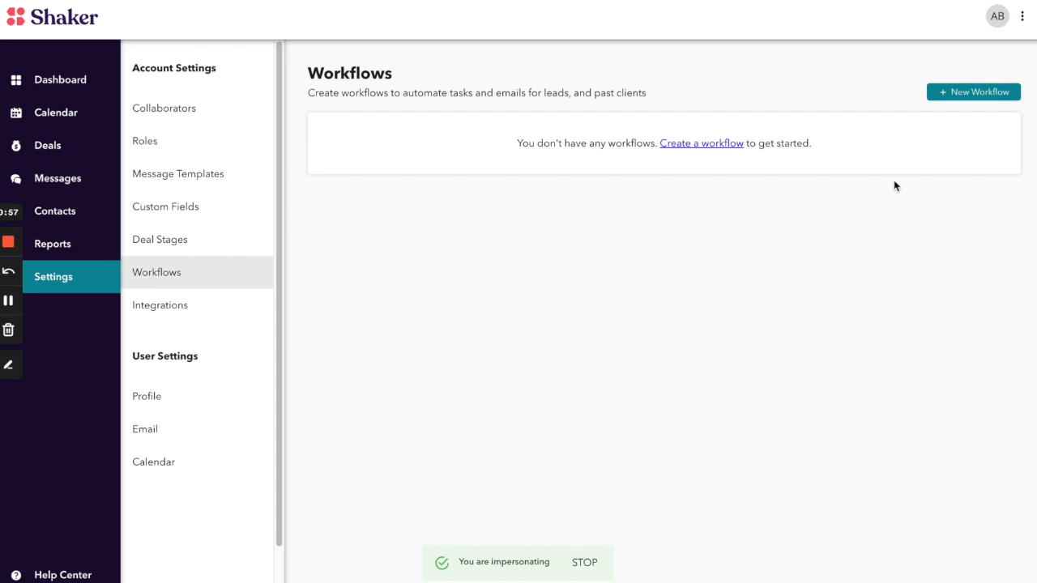
# Create a new workflow named "Home Anniversary" and open the choices for its first step.
pyautogui.click(983, 97)
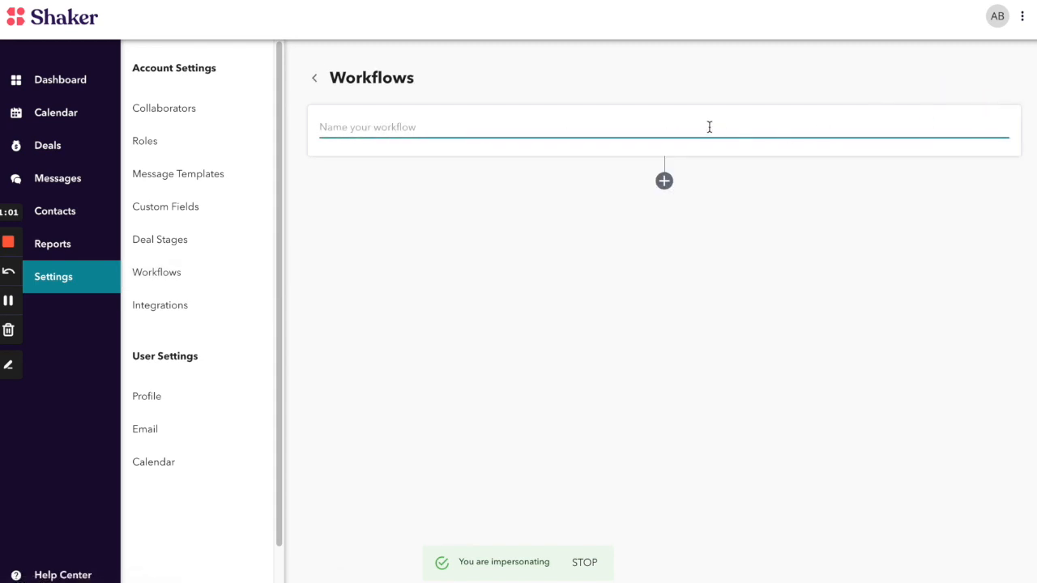
pyautogui.write('Home ANnniversary')
pyautogui.click(664, 181)
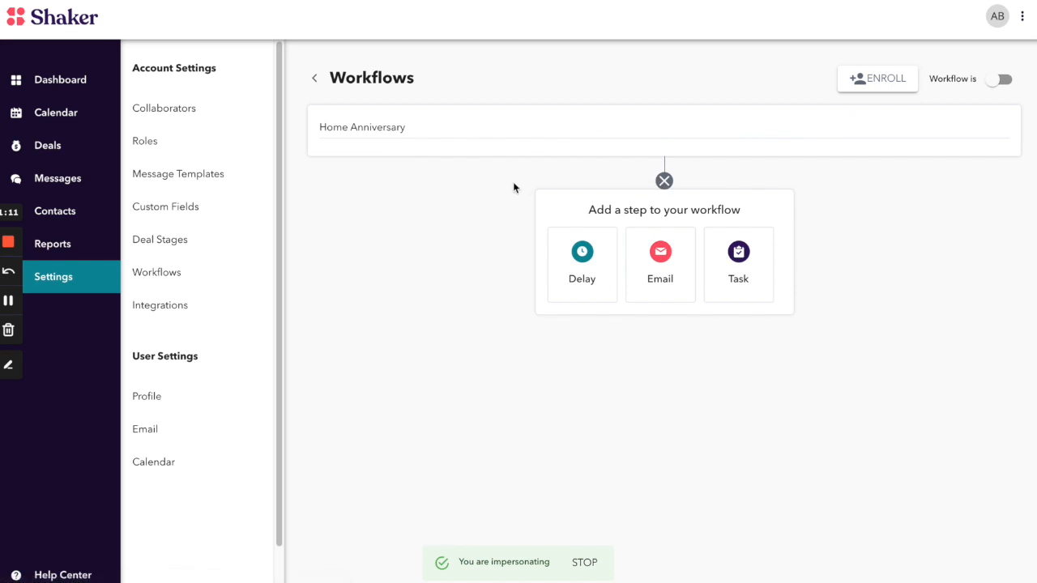
# Add a delay step of 1 year after the contact's Home Anniversary date field and save it.
pyautogui.click(583, 254)
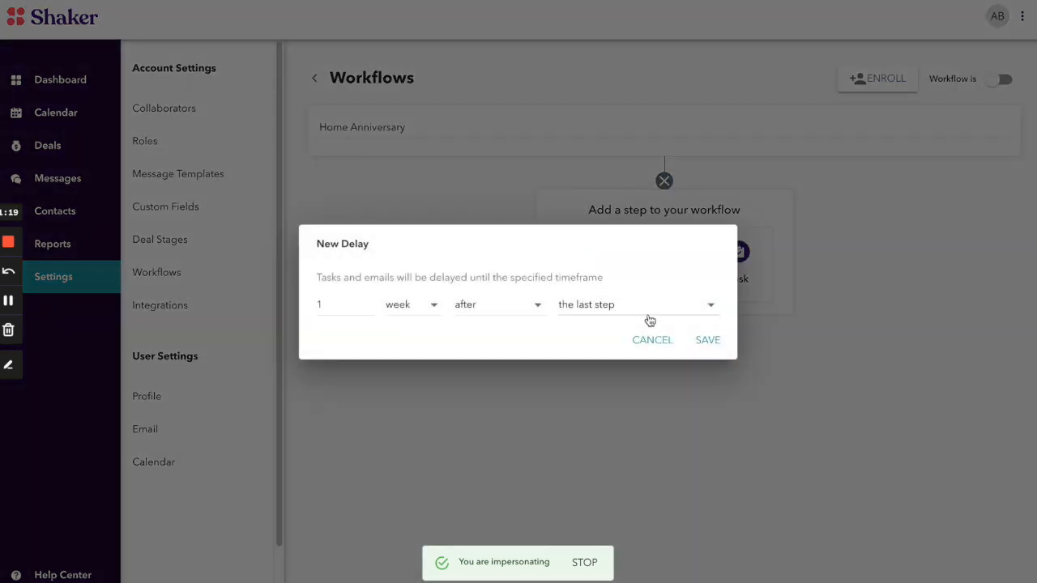
pyautogui.click(685, 314)
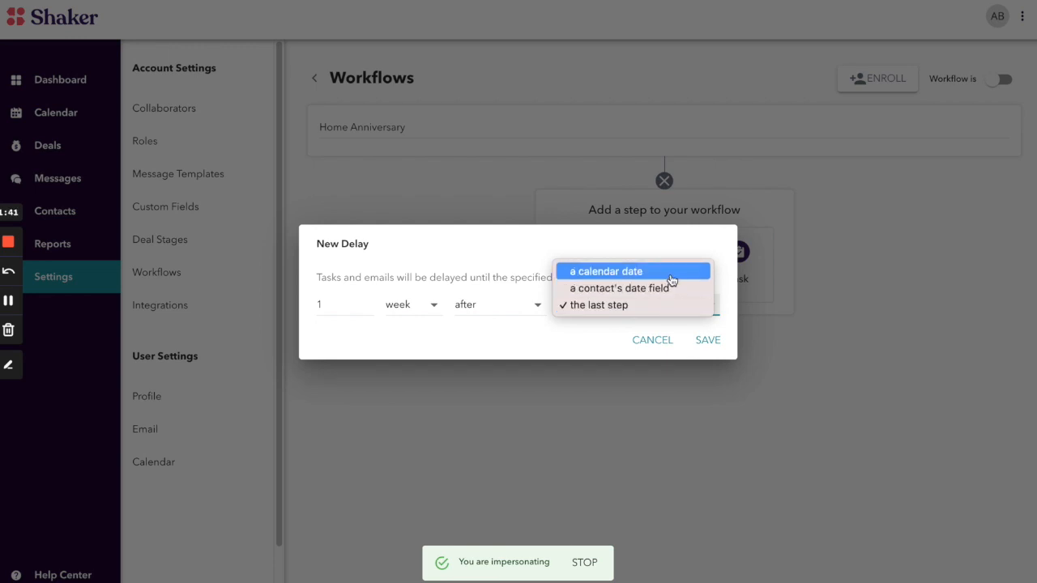
pyautogui.click(672, 290)
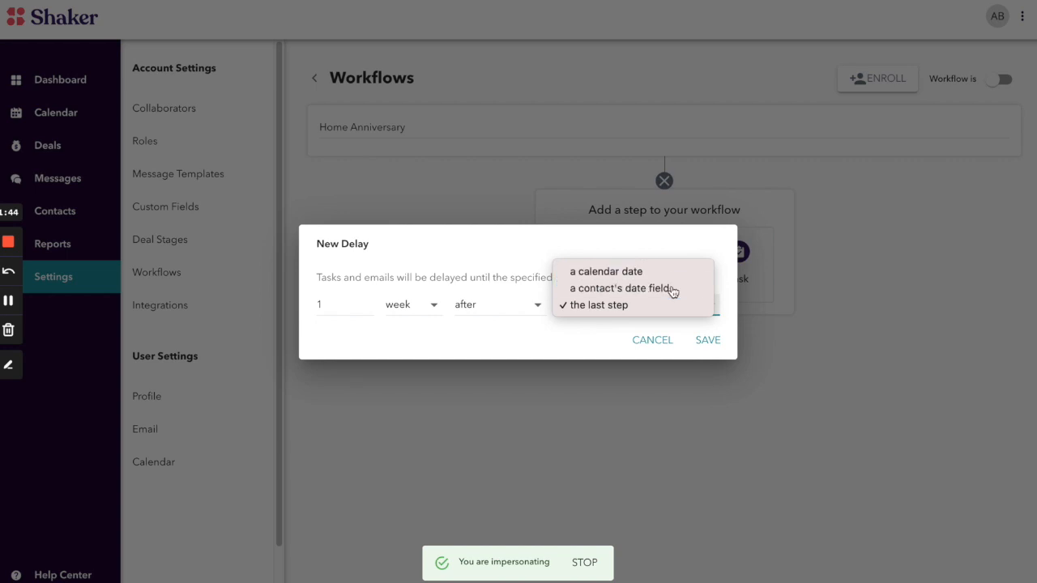
pyautogui.click(437, 297)
pyautogui.click(432, 324)
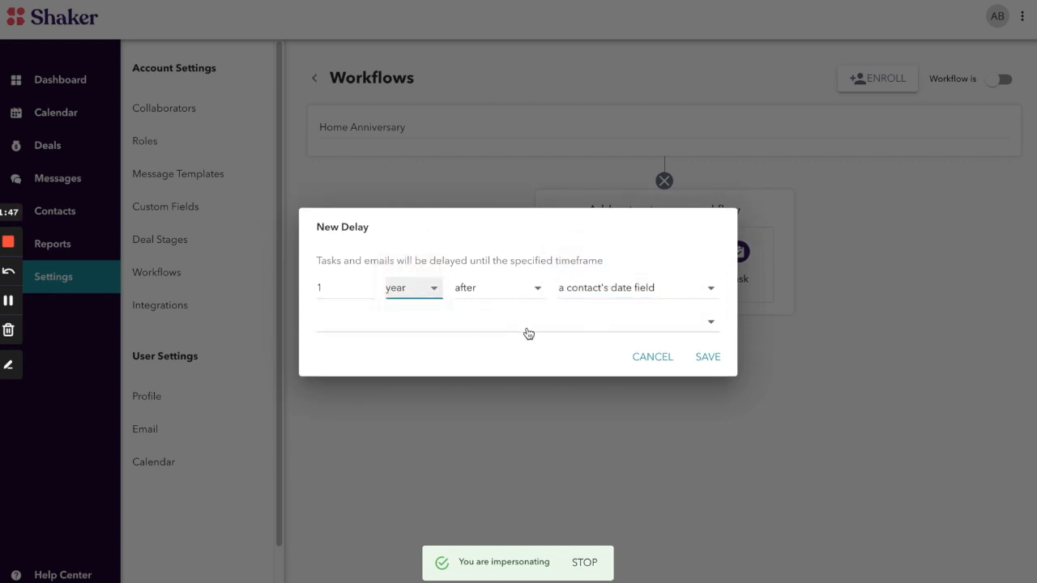
pyautogui.click(699, 333)
pyautogui.click(689, 356)
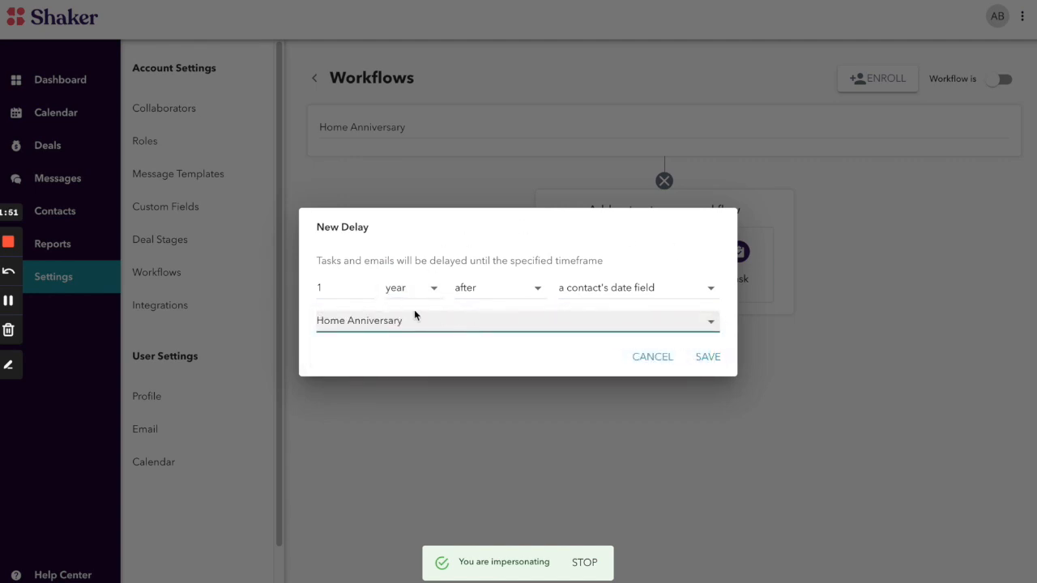
pyautogui.click(693, 361)
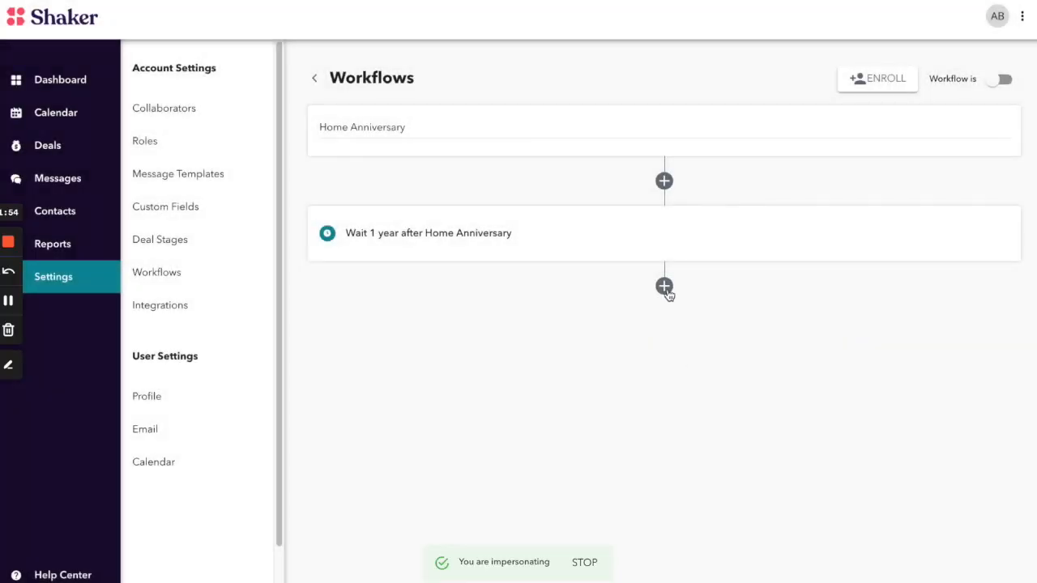
# Add a task step below the delay and name it "Call to see how they are enjoying their new home".
pyautogui.click(665, 288)
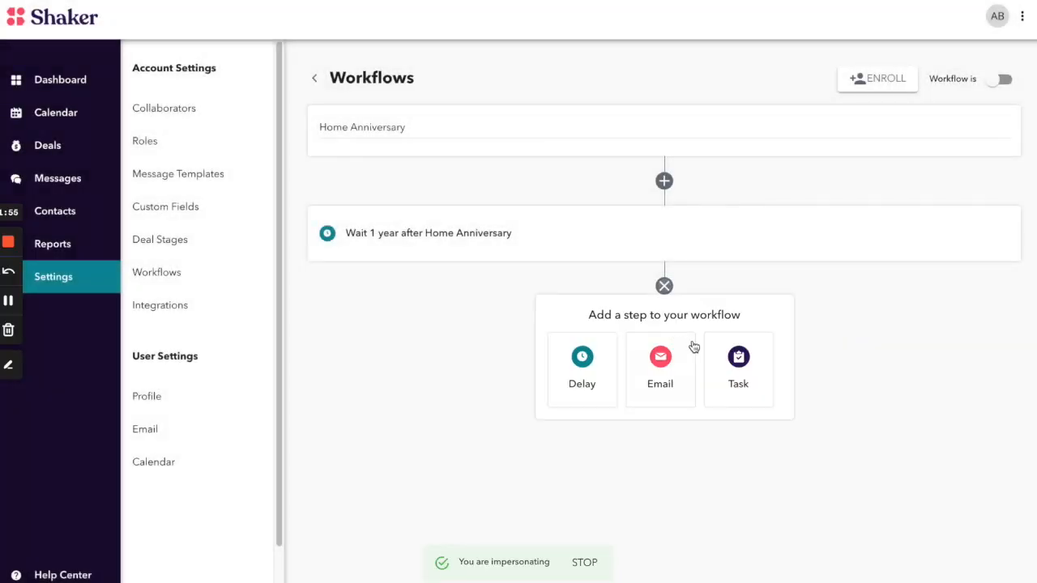
pyautogui.click(735, 360)
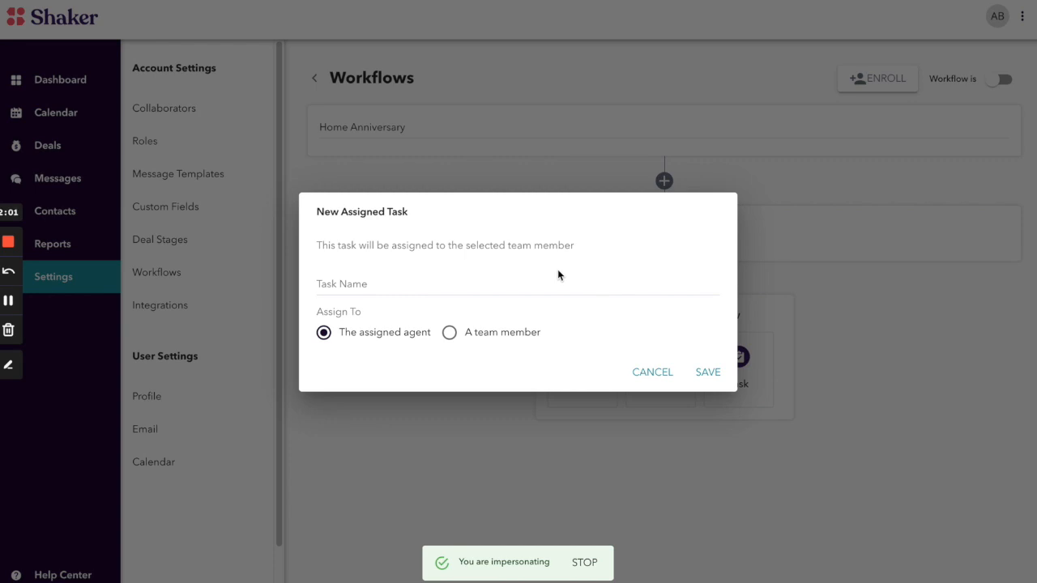
pyautogui.click(460, 279)
pyautogui.write('Call to see how they are enh')
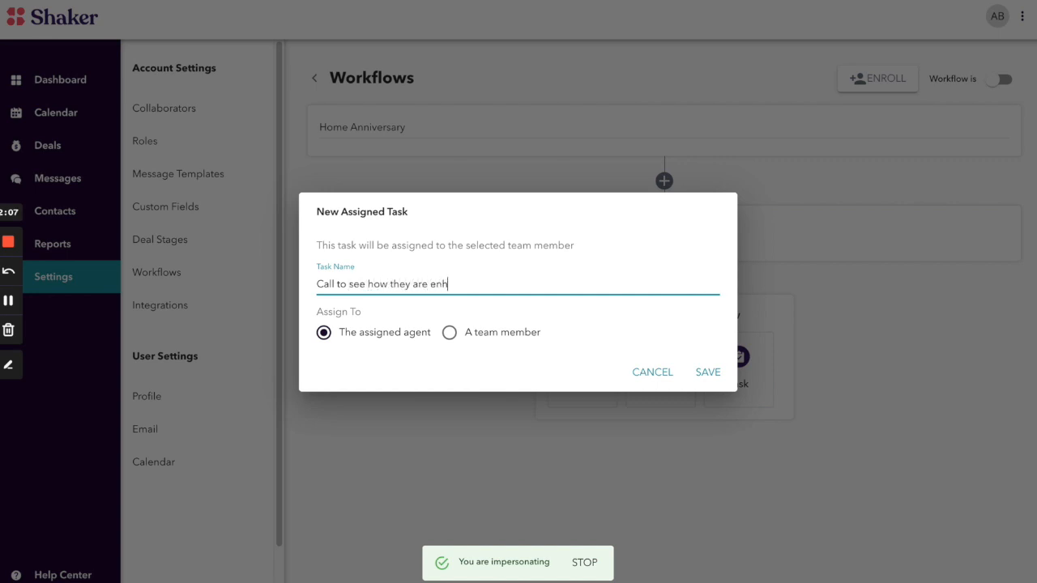
pyautogui.write('oying')
pyautogui.press('BackSpace')
pyautogui.press('BackSpace')
pyautogui.press('BackSpace')
pyautogui.press('BackSpace')
pyautogui.press('BackSpace')
pyautogui.press('BackSpace')
pyautogui.write('joying their new home')
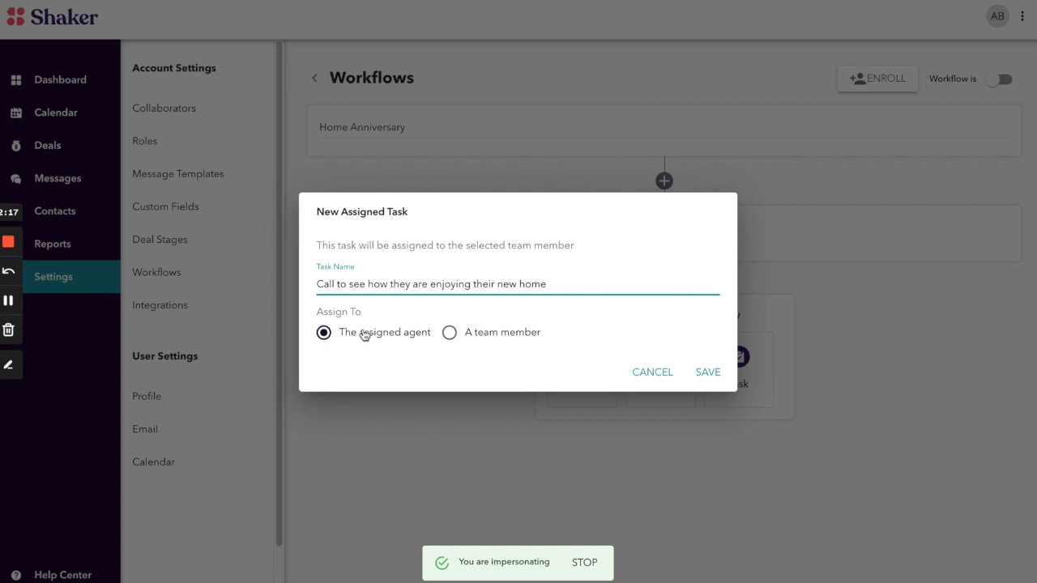
# Check the team member assignment option, keep the task assigned to the assigned agent, and save it.
pyautogui.click(449, 335)
pyautogui.click(499, 362)
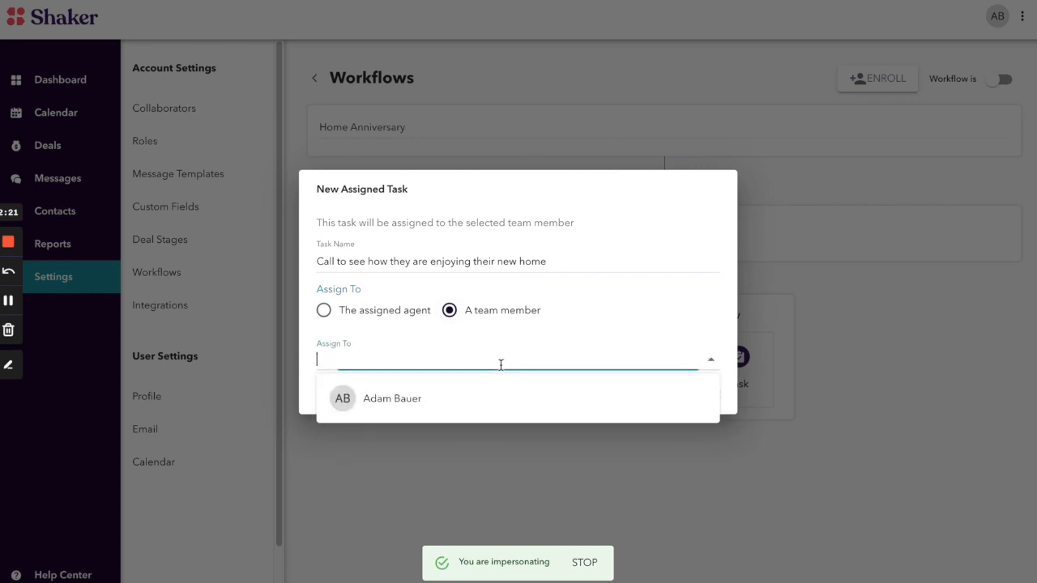
pyautogui.click(703, 363)
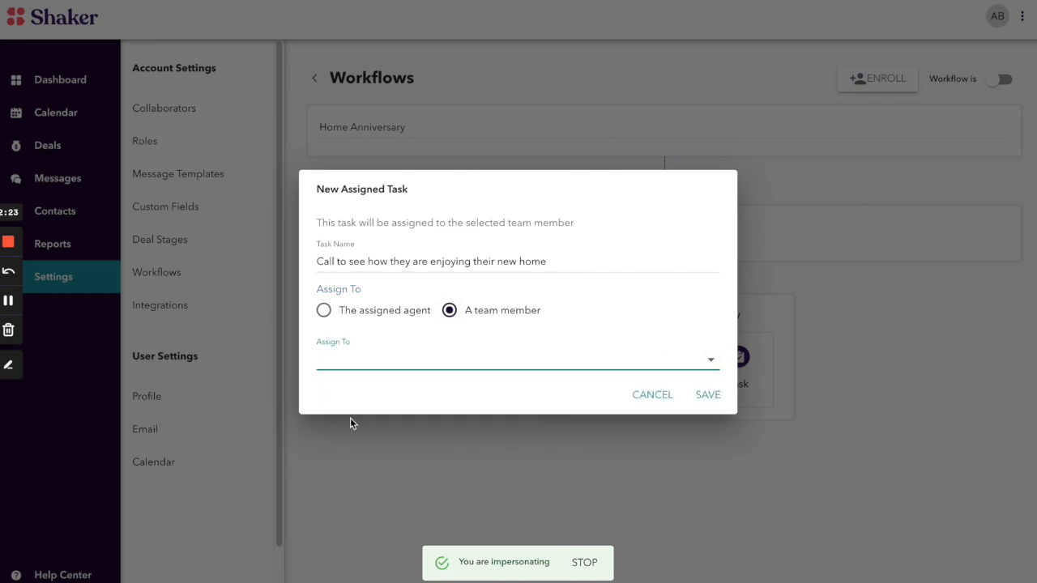
pyautogui.click(344, 315)
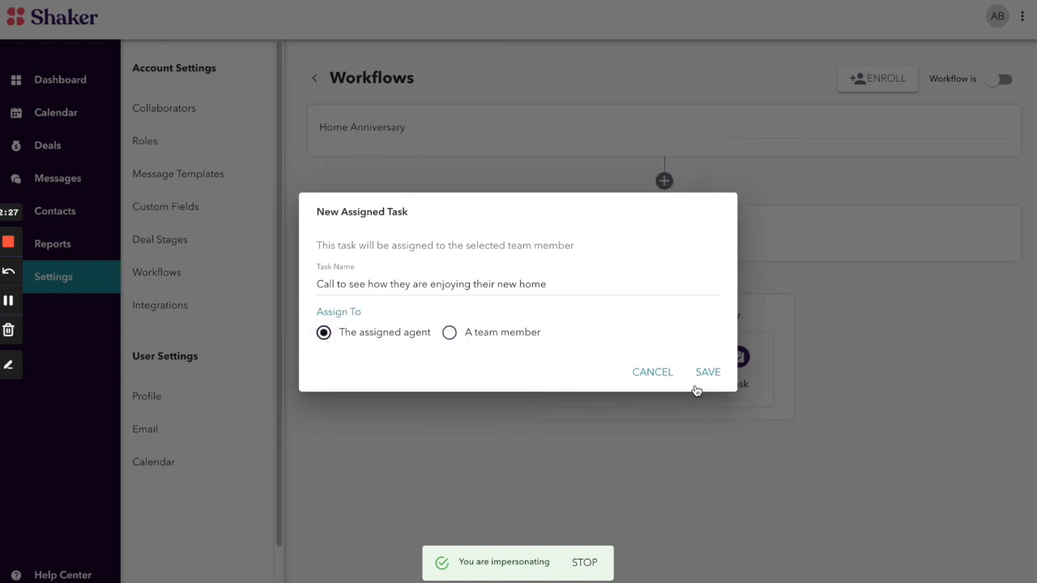
pyautogui.click(705, 375)
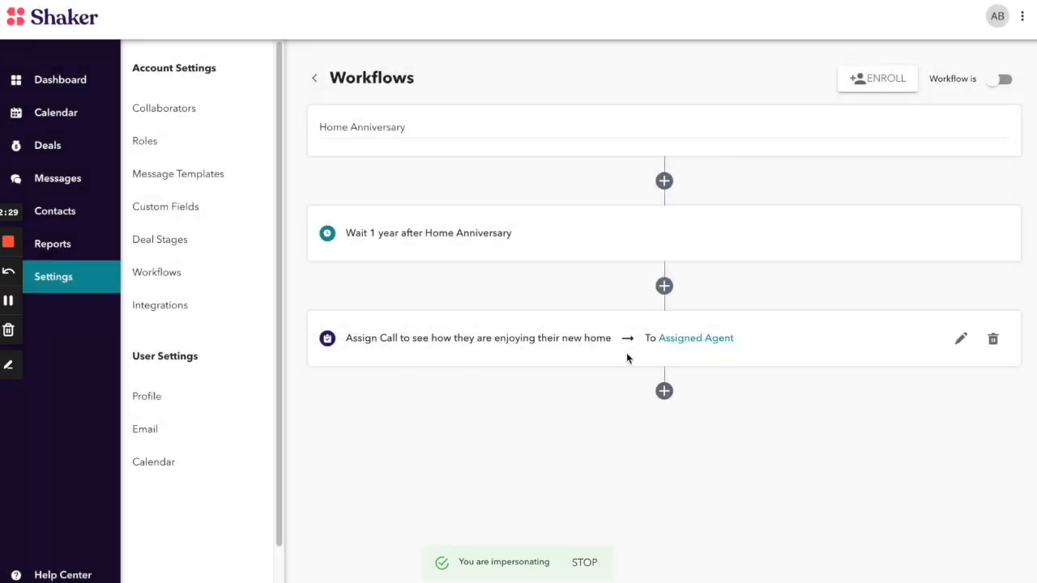
# Add a second delay below the call task, set to 1 year after the last step, and save it.
pyautogui.click(665, 391)
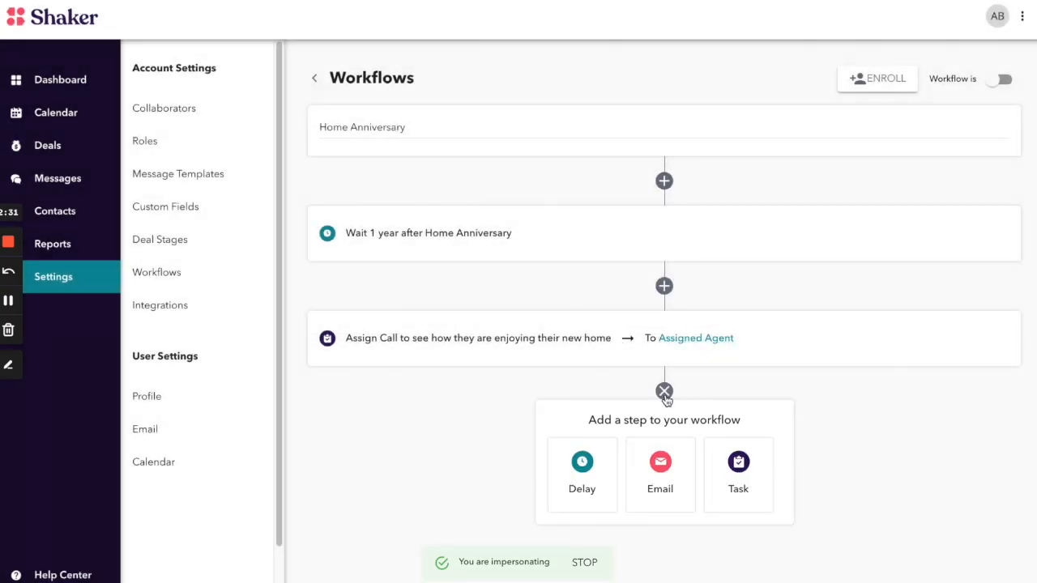
pyautogui.click(661, 470)
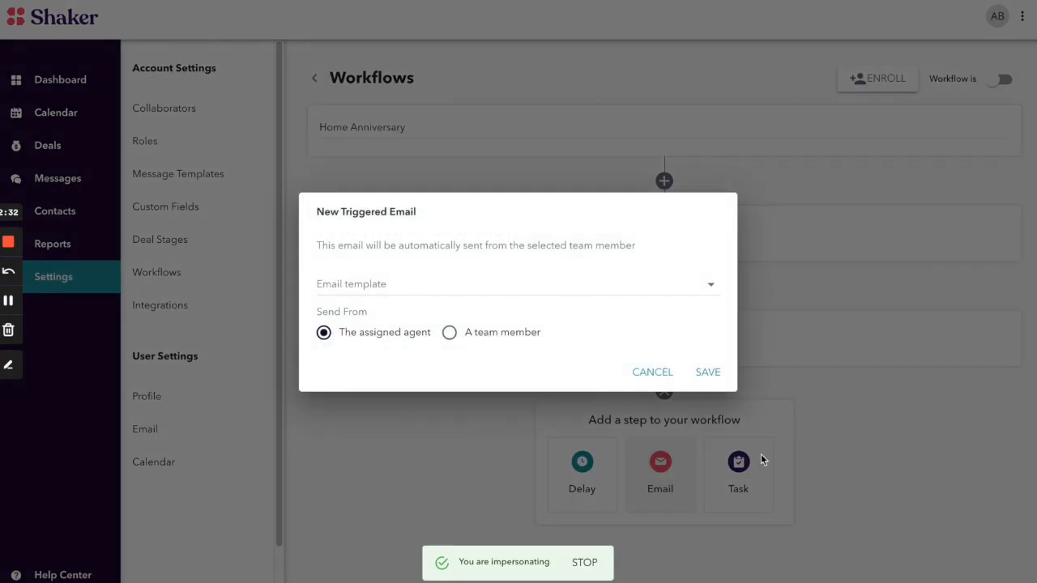
pyautogui.click(651, 375)
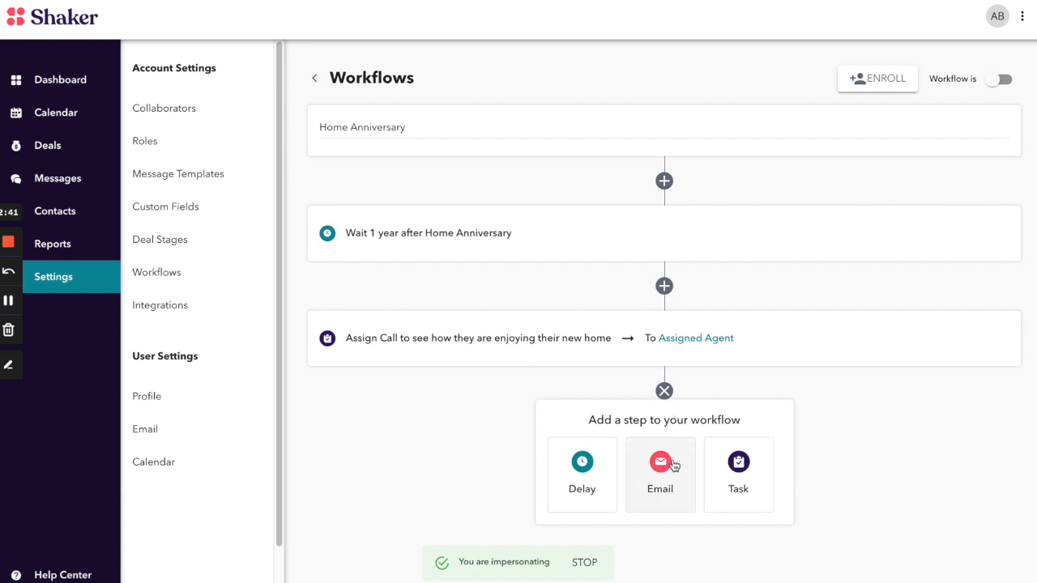
pyautogui.click(576, 470)
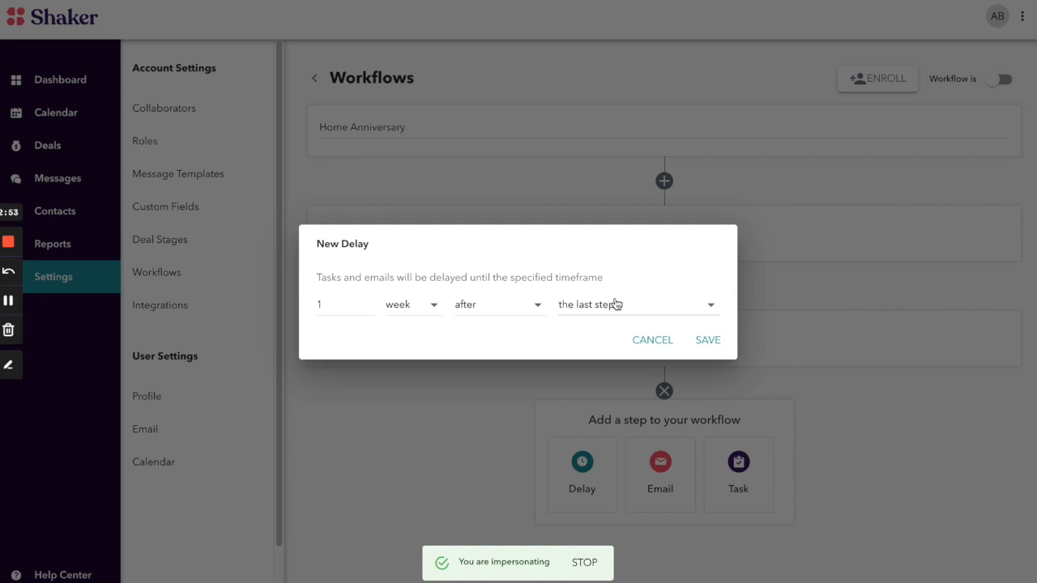
pyautogui.click(407, 310)
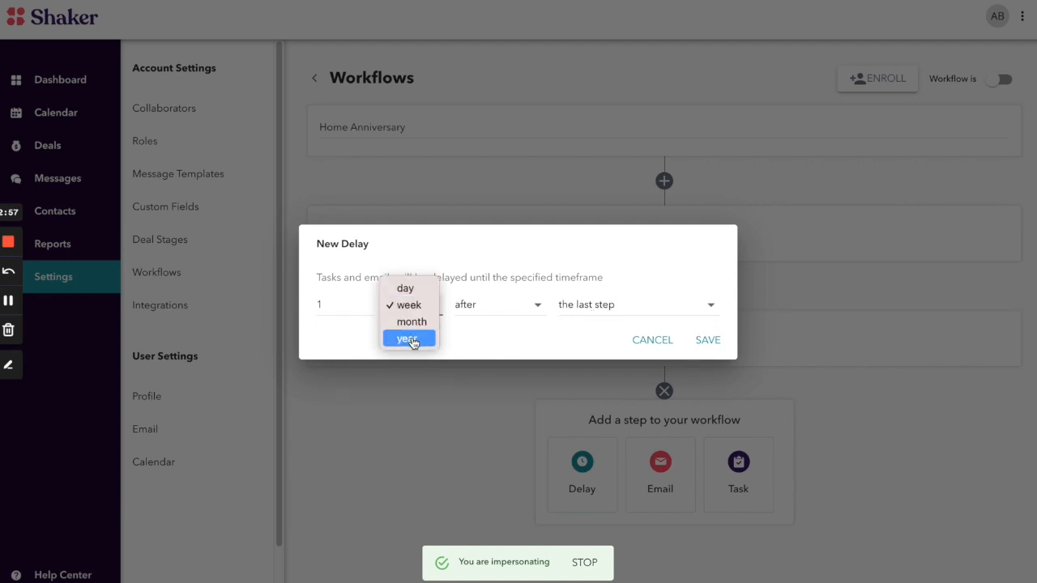
pyautogui.click(412, 340)
pyautogui.click(514, 308)
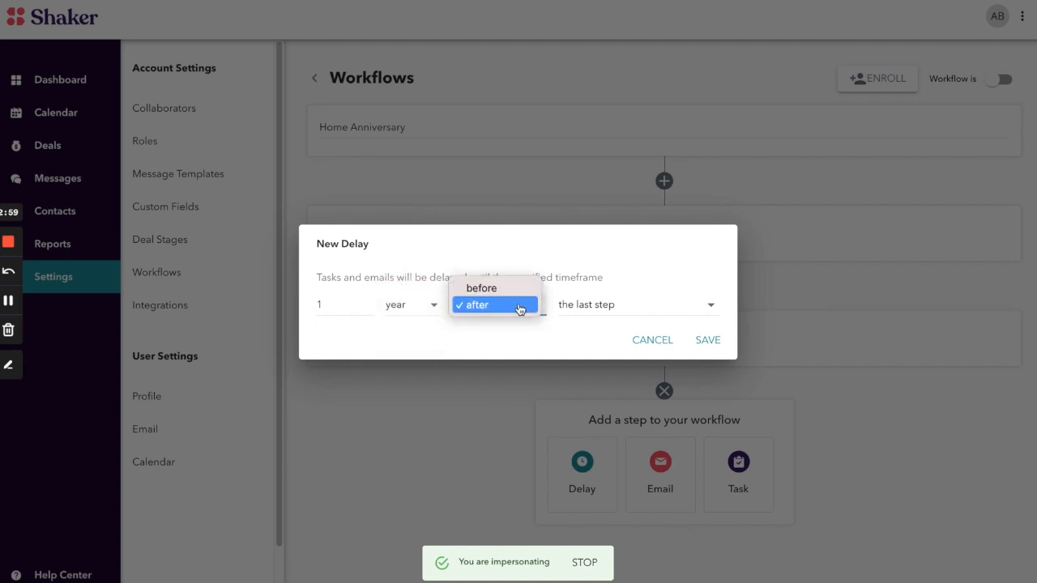
pyautogui.click(478, 339)
pyautogui.click(429, 312)
pyautogui.click(429, 310)
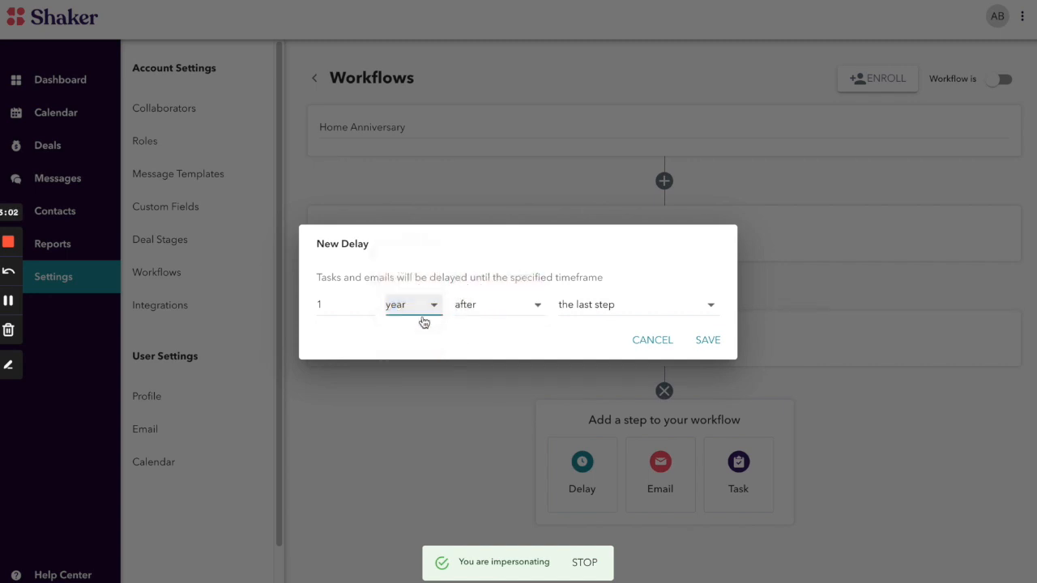
pyautogui.click(708, 340)
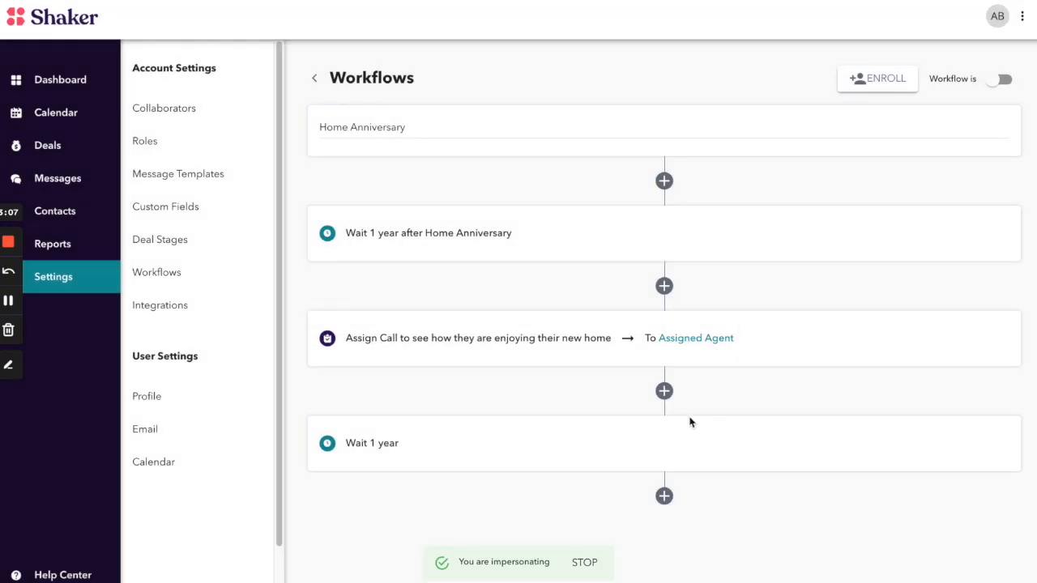
# Add another task step after the second delay and name it "Year 2: How are you enjoying the home".
pyautogui.click(665, 496)
pyautogui.click(732, 516)
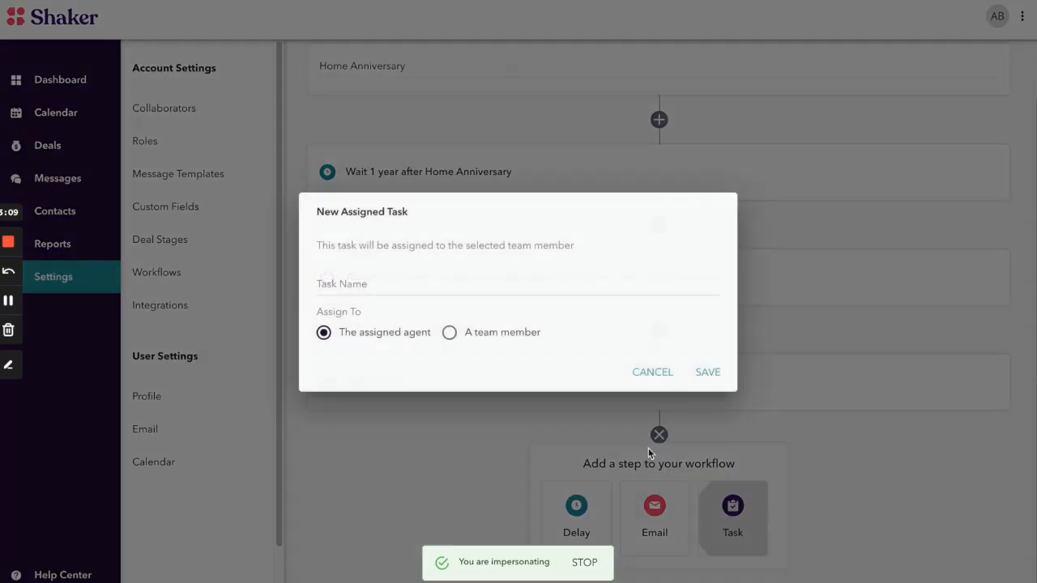
pyautogui.click(458, 287)
pyautogui.write('YEar 2: How are you enjoying the home')
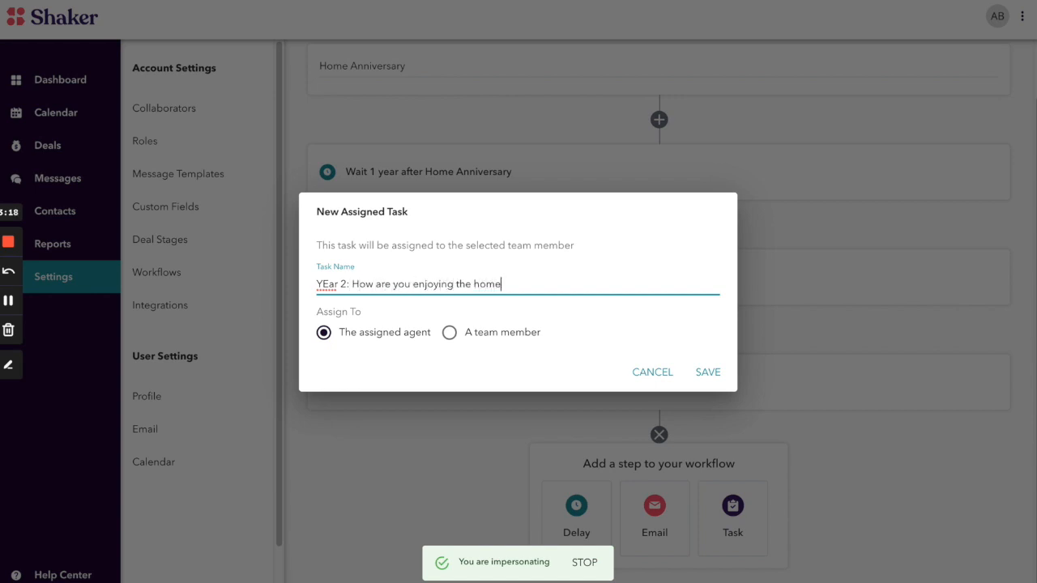
pyautogui.click(331, 285)
pyautogui.press('BackSpace')
pyautogui.write('e')
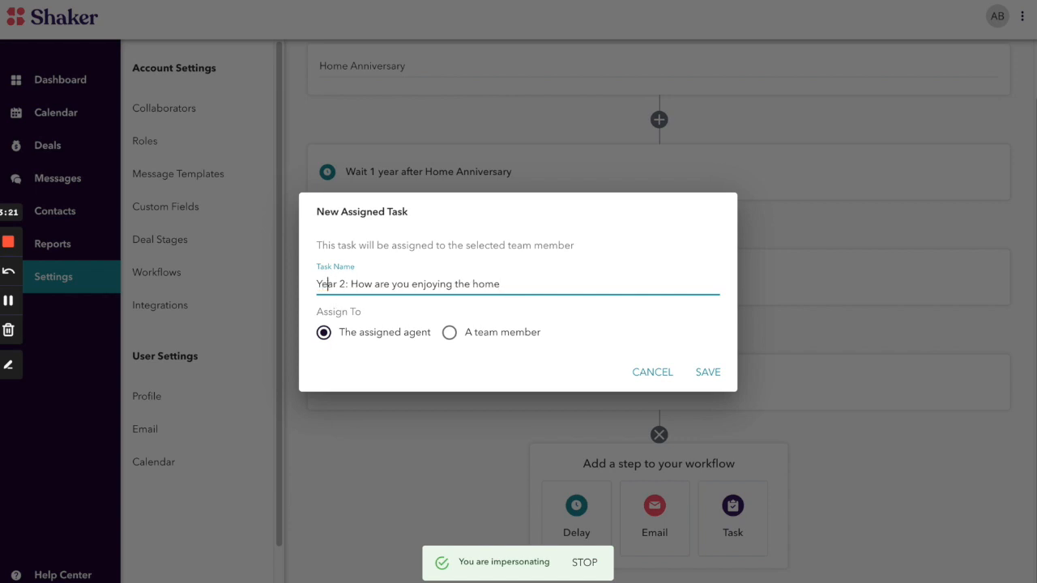
# Reword the new task as "Year 2: Call to ask how are you enjoying the home" and save it.
pyautogui.click(354, 284)
pyautogui.write('CAll')
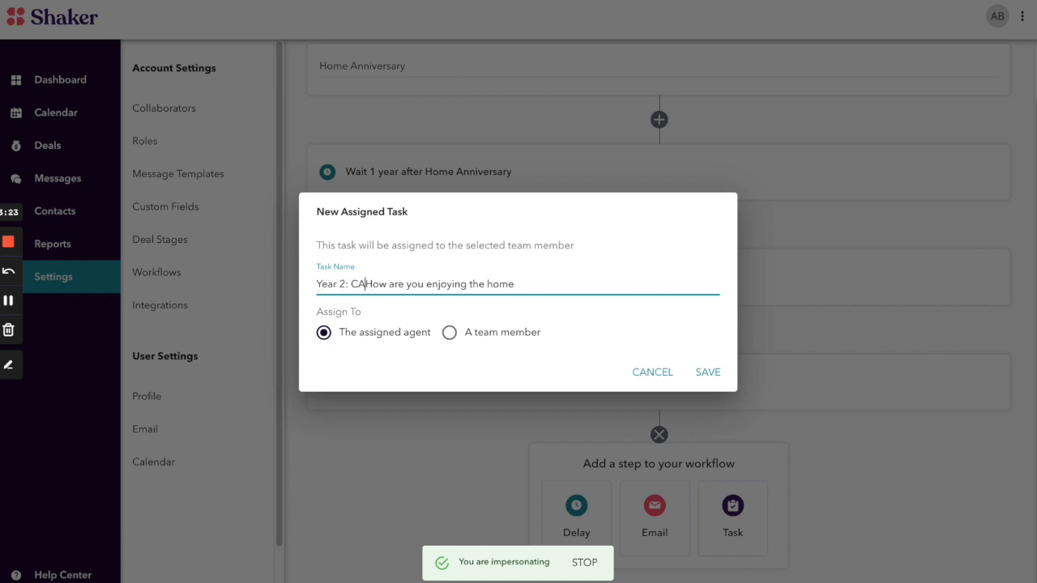
pyautogui.press('BackSpace')
pyautogui.press('BackSpace')
pyautogui.press('BackSpace')
pyautogui.press('BackSpace')
pyautogui.write('Call to ask')
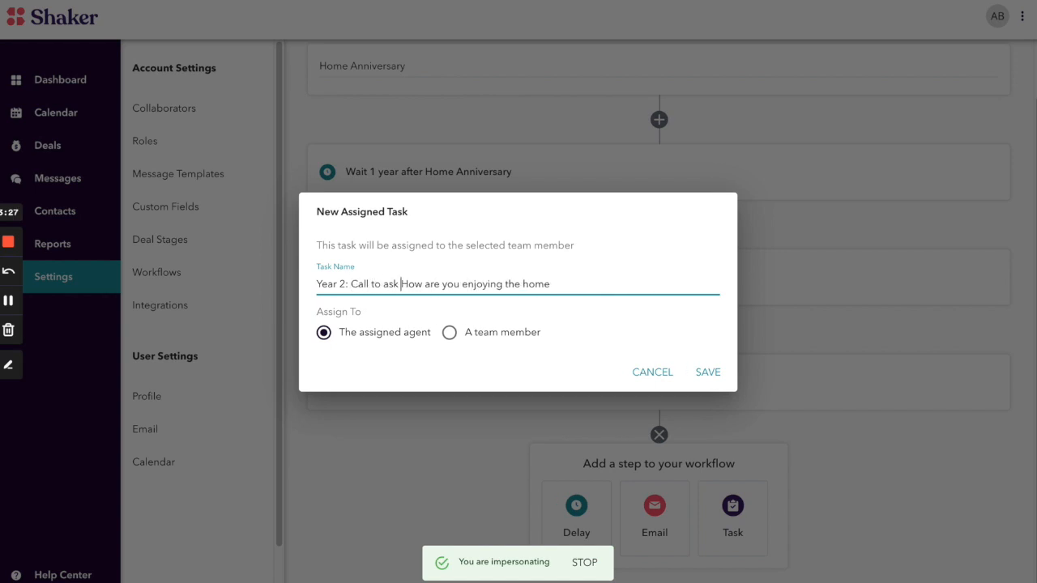
pyautogui.press('BackSpace')
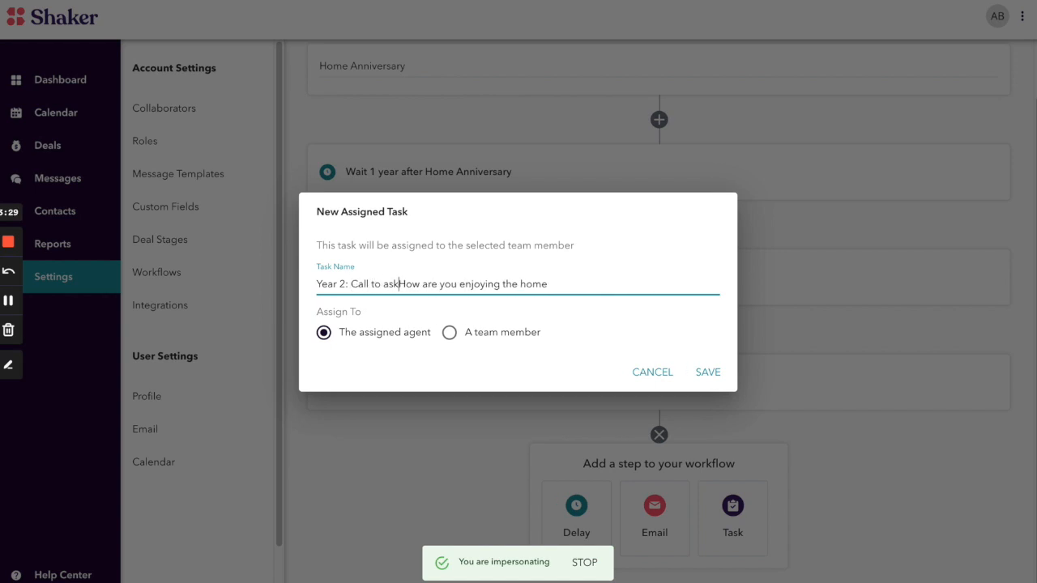
pyautogui.press('BackSpace')
pyautogui.write('h')
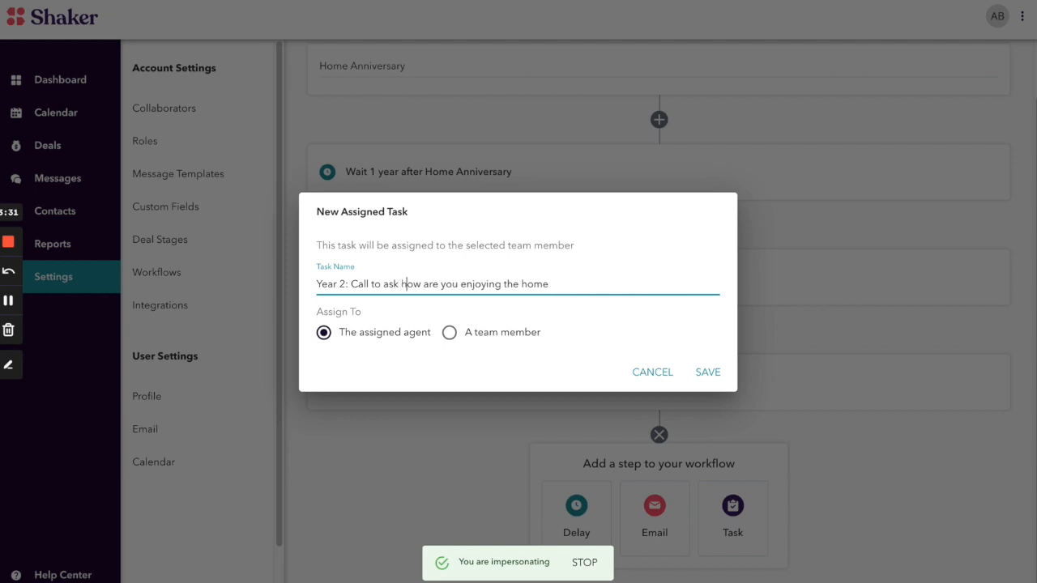
pyautogui.click(707, 372)
pyautogui.scroll(1, 721, 276)
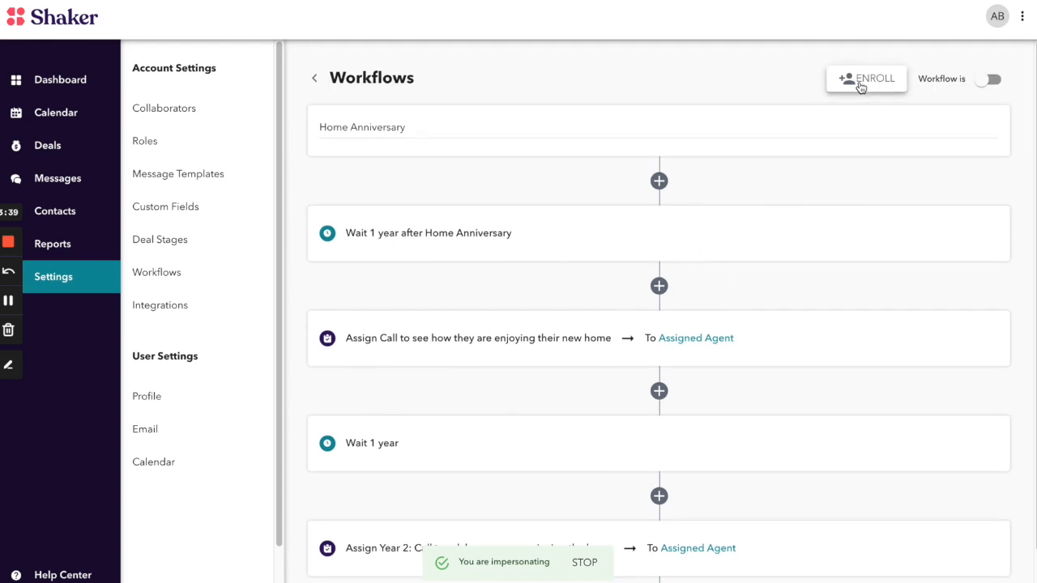
pyautogui.click(859, 87)
pyautogui.click(703, 302)
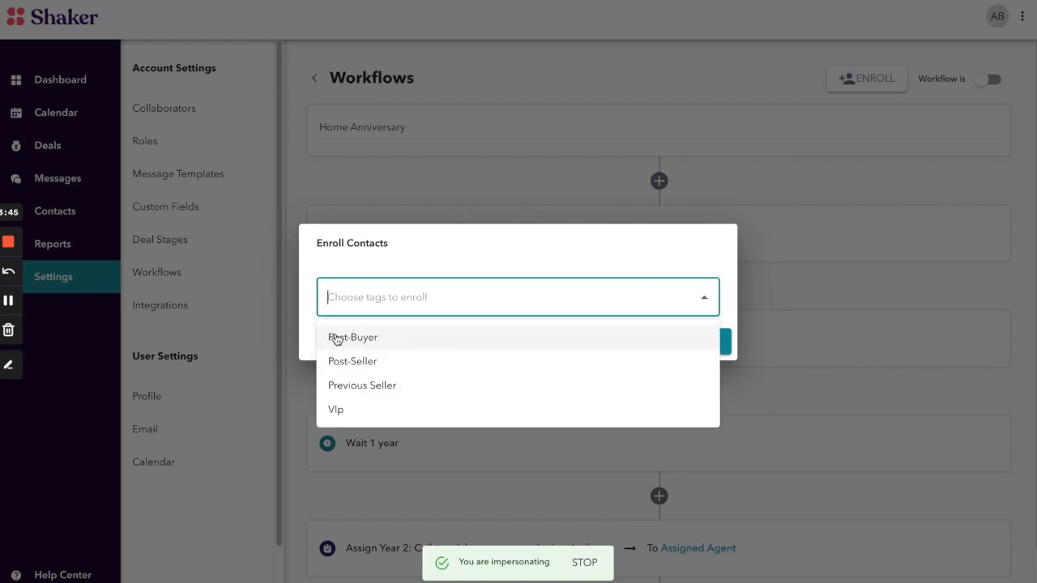
pyautogui.click(366, 343)
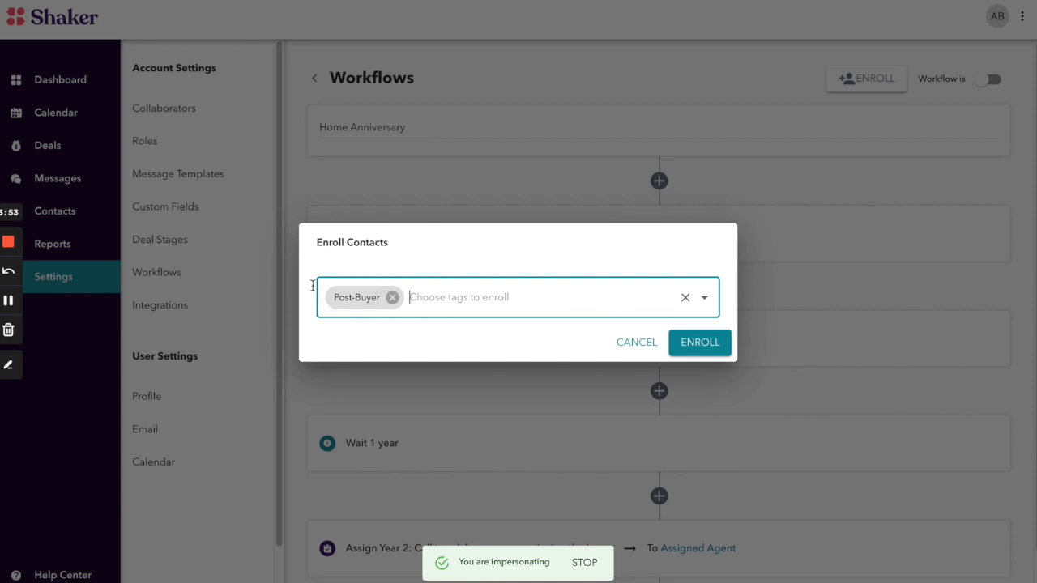
pyautogui.click(657, 345)
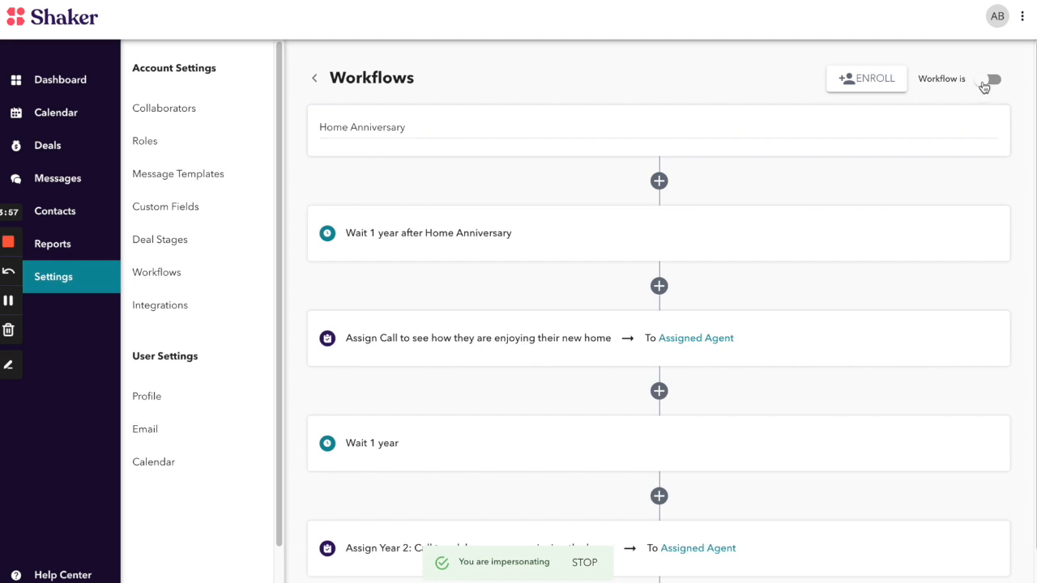
# Turn on the Home Anniversary workflow and return to the list of workflows.
pyautogui.click(989, 81)
pyautogui.click(989, 81)
pyautogui.click(990, 81)
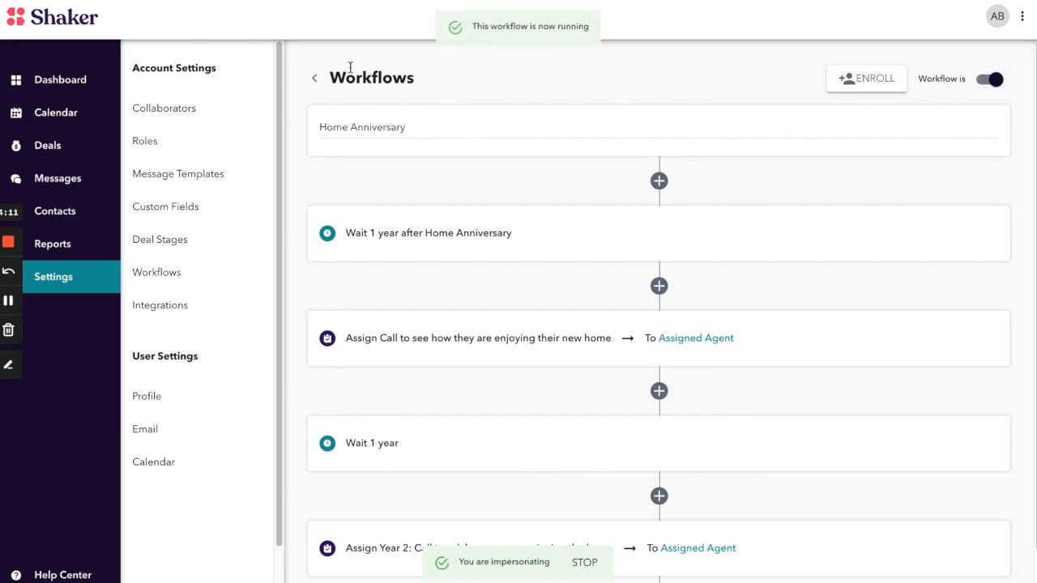
pyautogui.click(315, 80)
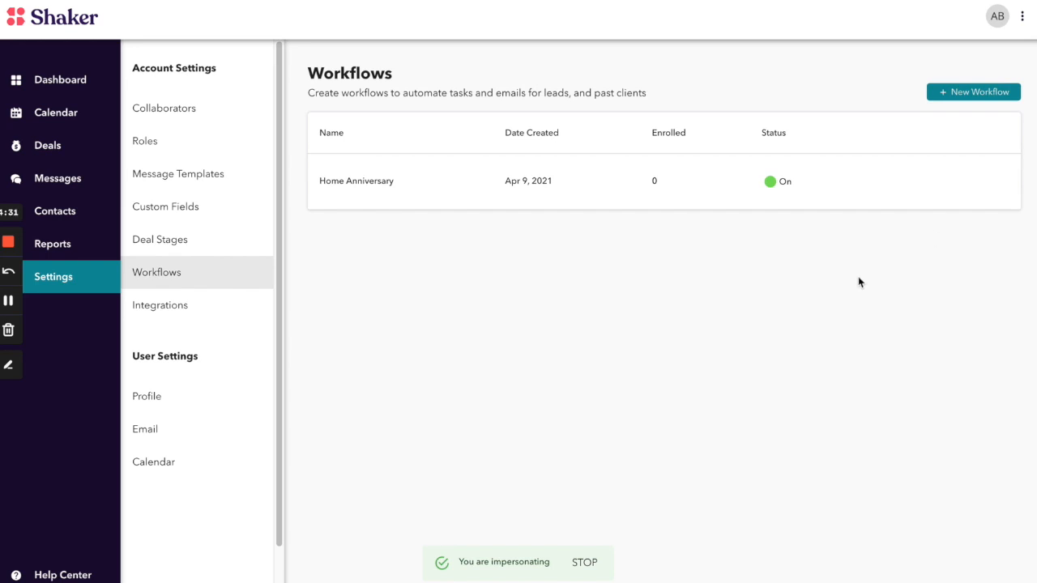
pyautogui.click(8, 243)
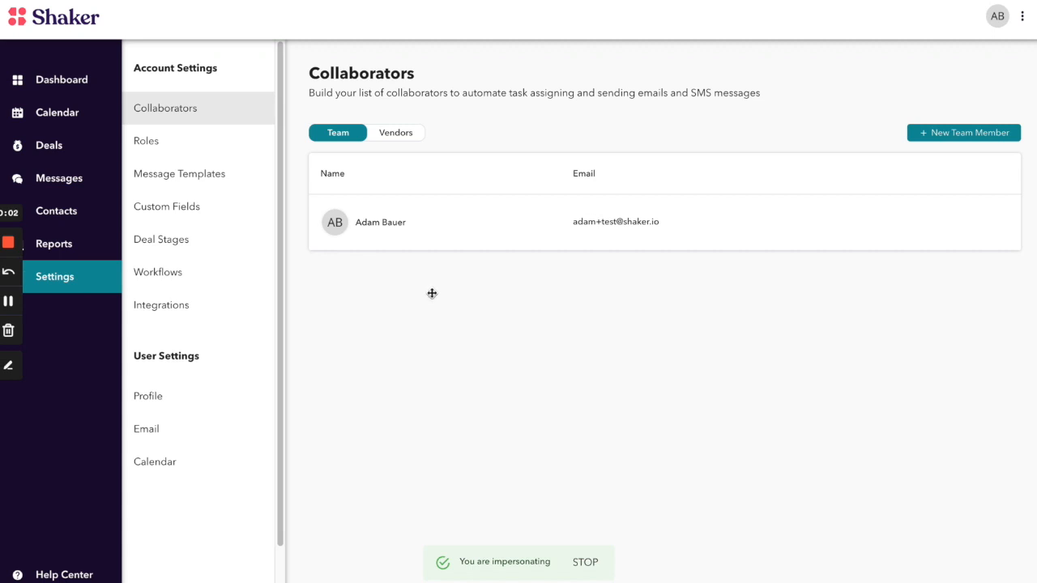
# View the available integrations, check the DocuSign connection's login page, and return to the integrations.
pyautogui.click(166, 314)
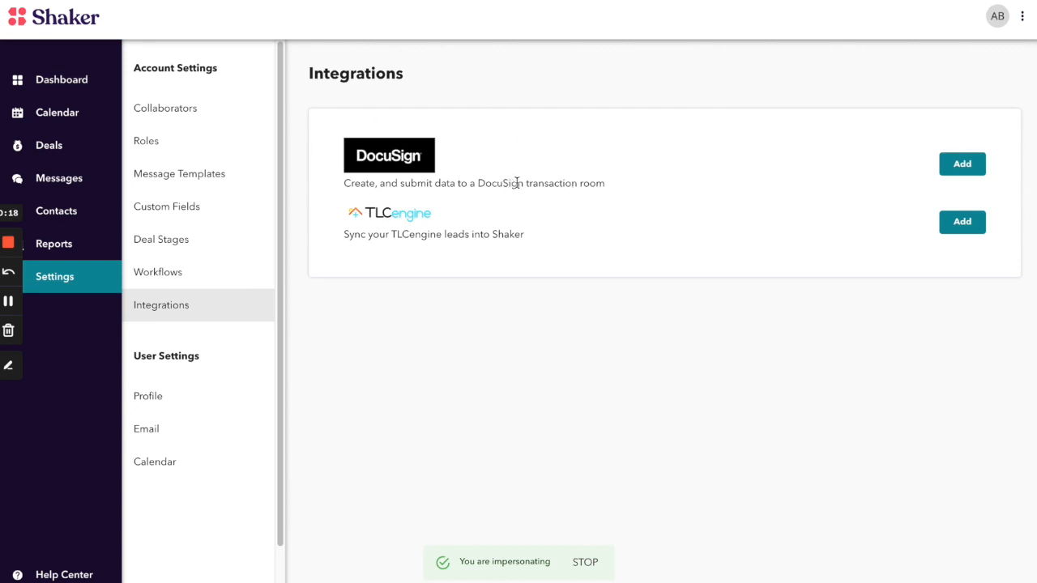
pyautogui.click(967, 168)
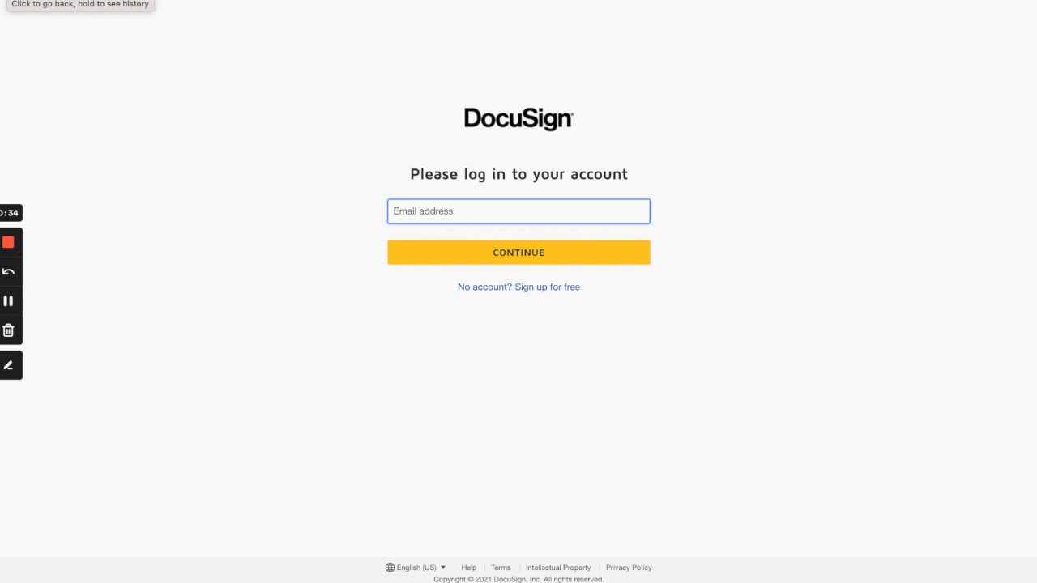
pyautogui.click(8, 0)
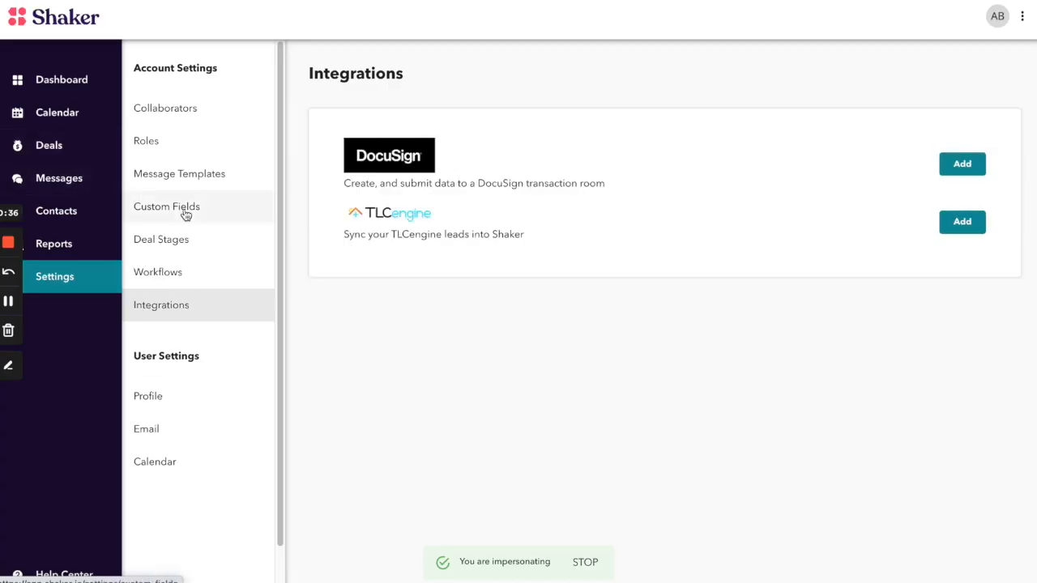